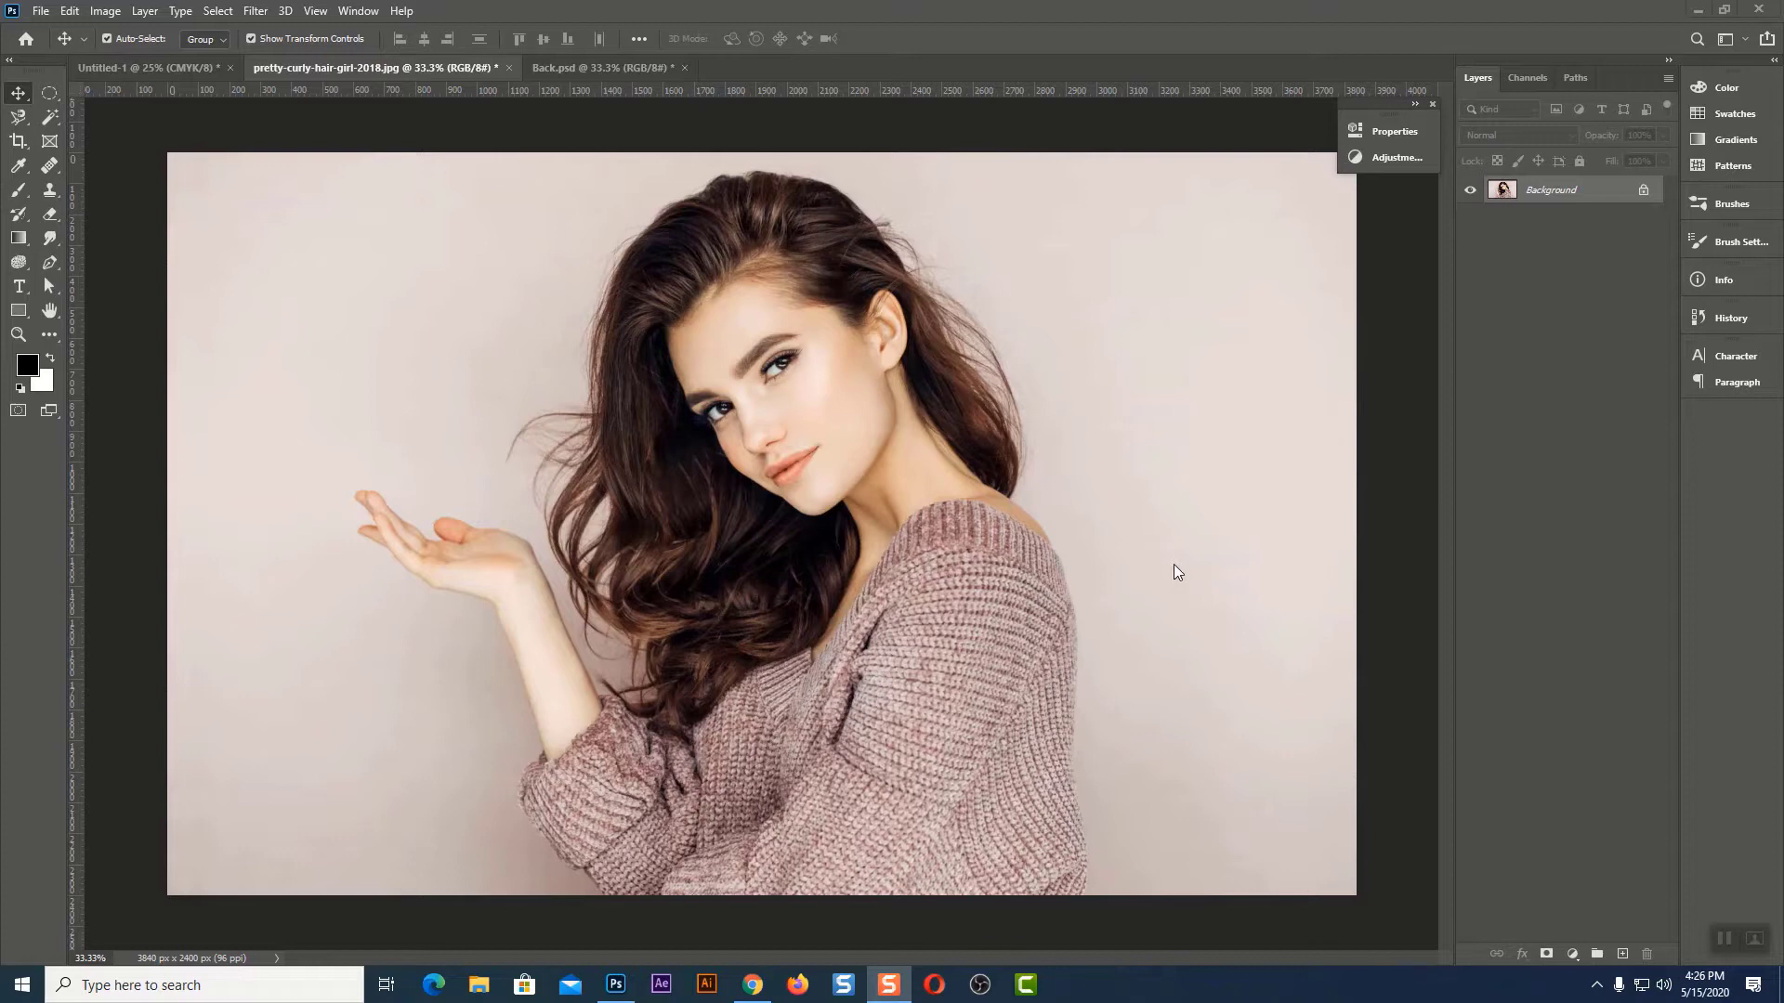
At 50% zoom, try framing the woman with Object Selection, then clear the selection
left_click(1131, 511)
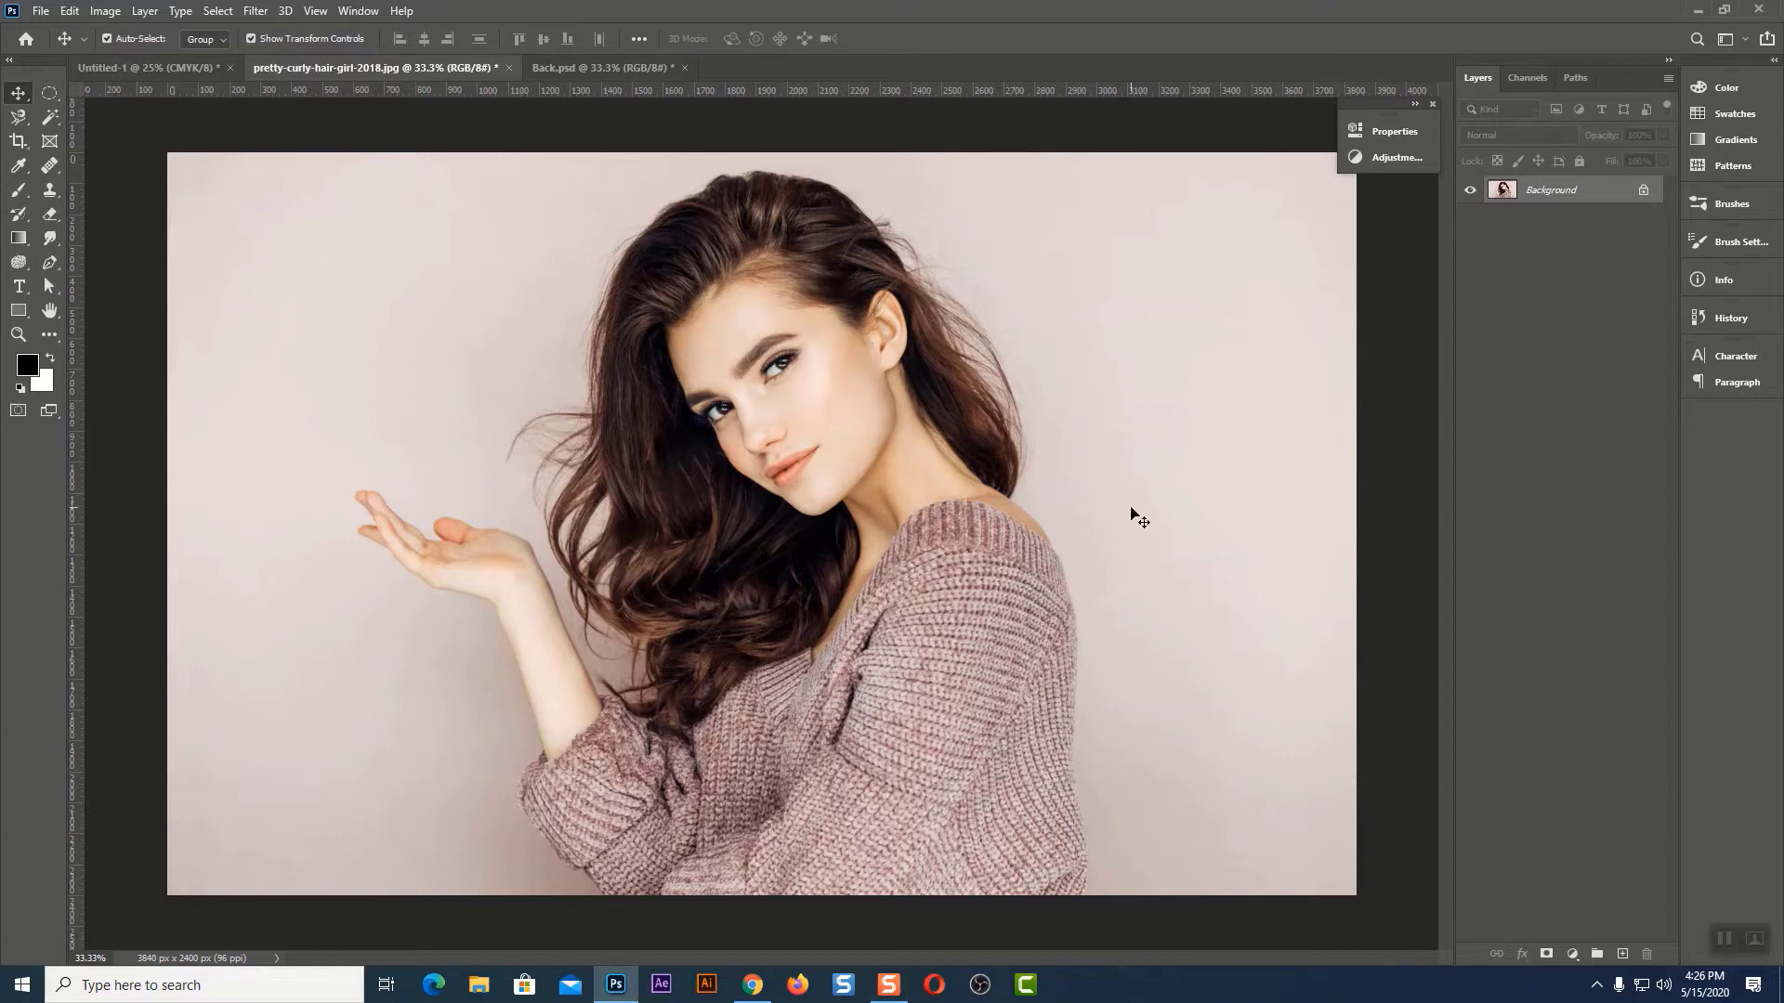
key("ctrl+plus")
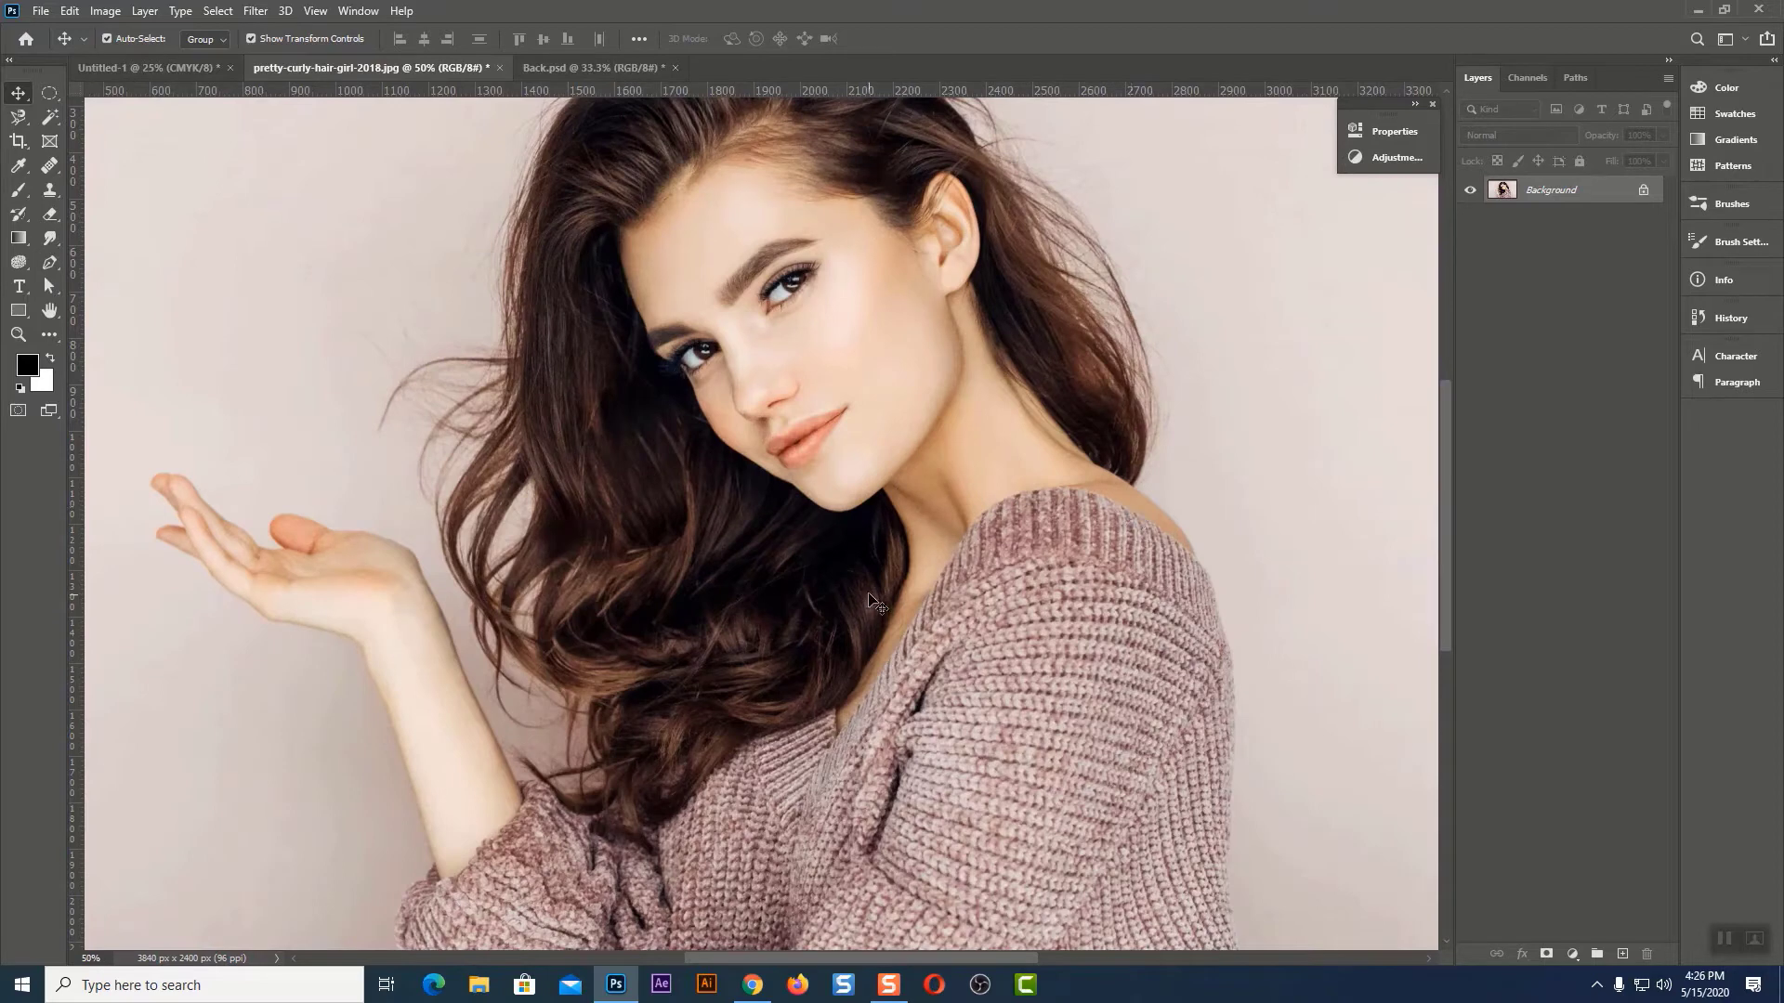
scroll(972, 492, "down", 5)
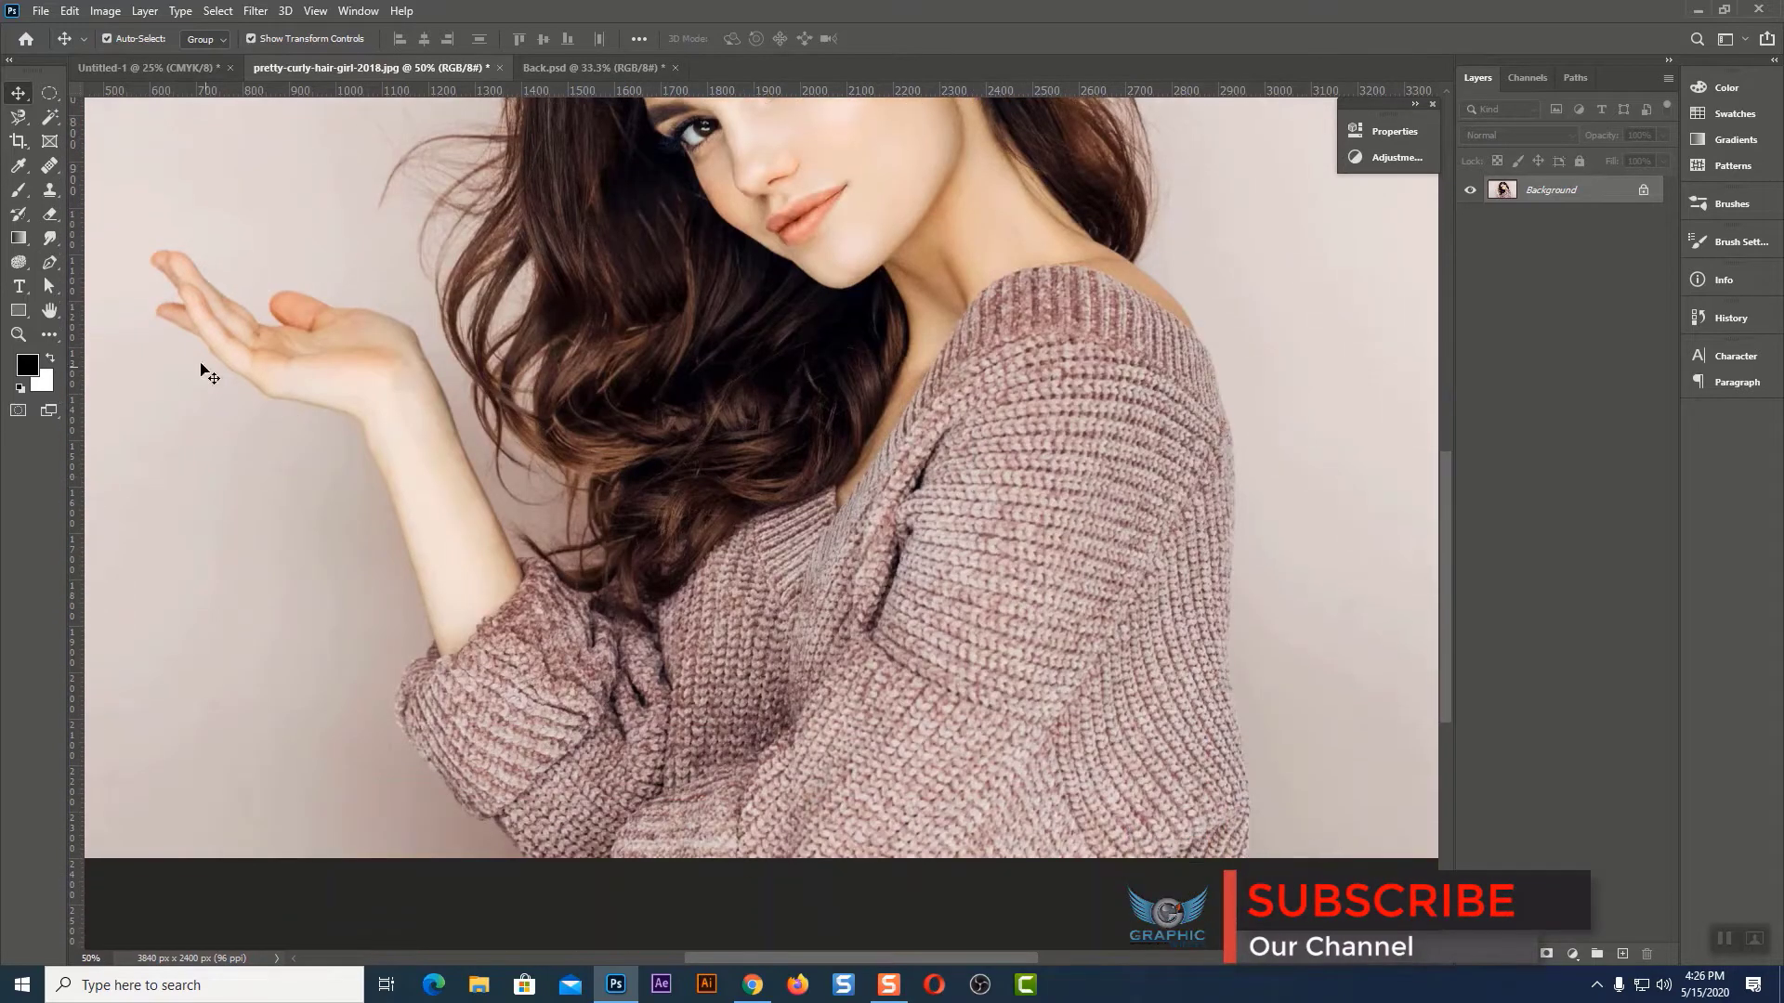
right_click(53, 110)
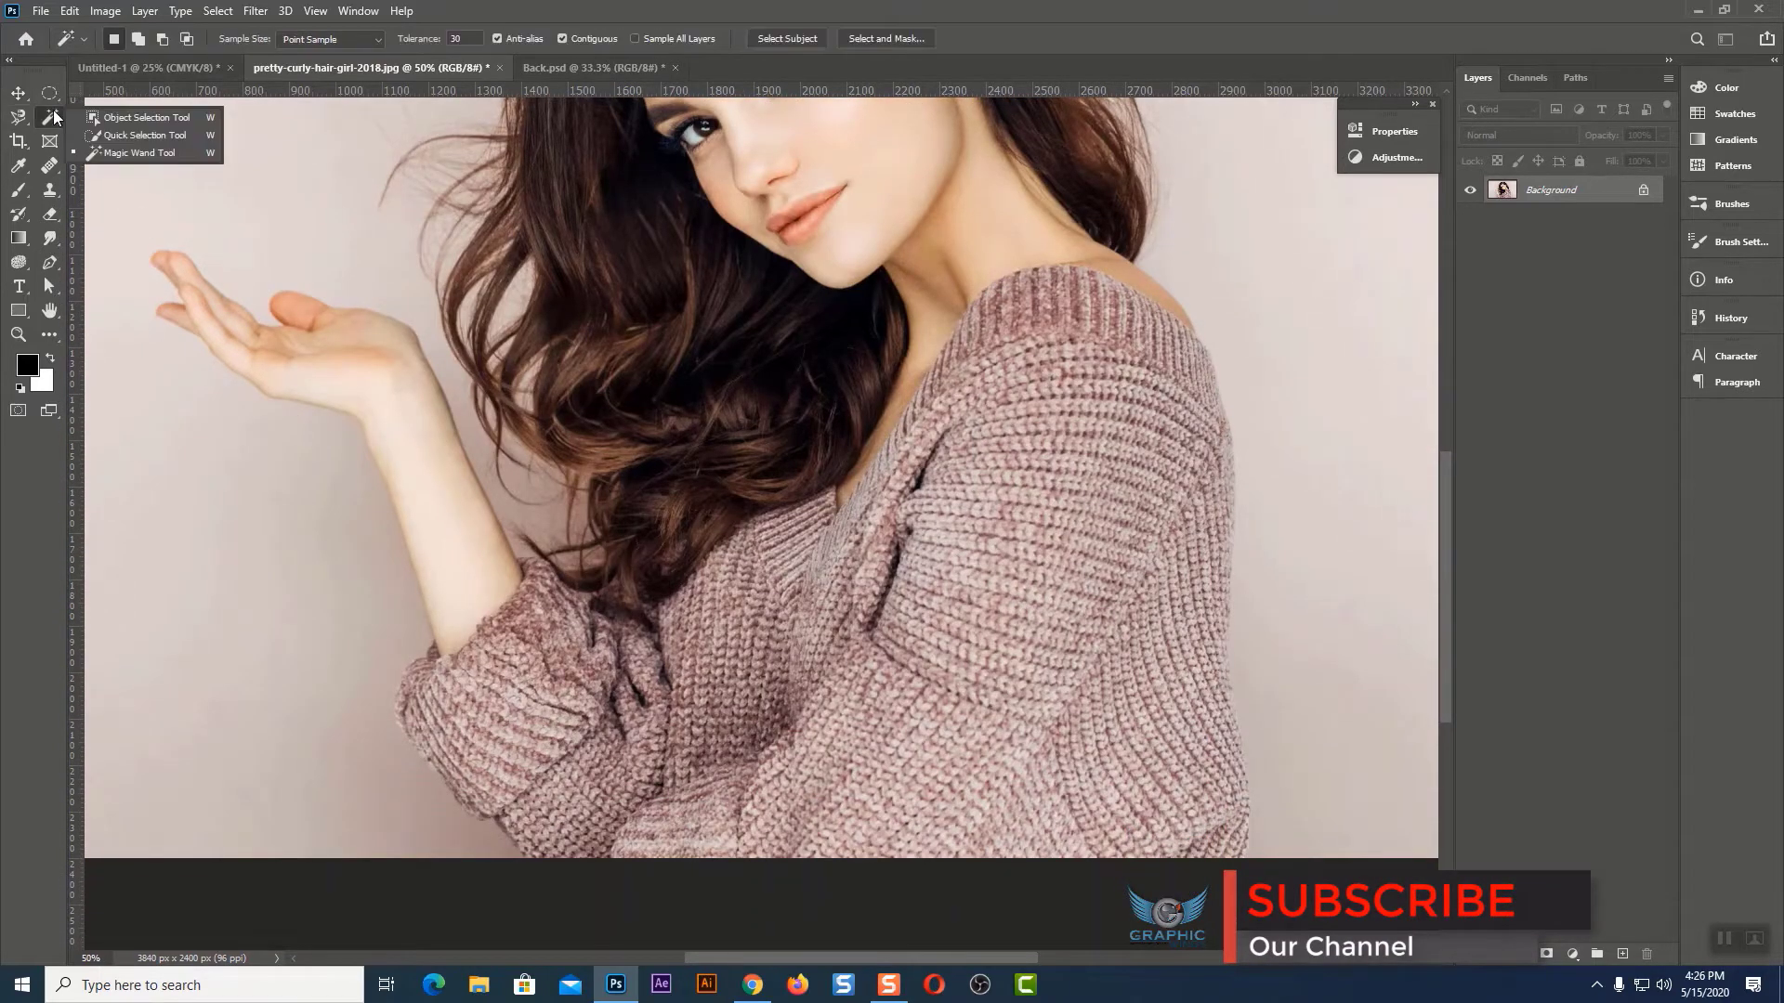
left_click(110, 115)
scroll(293, 195, "up", 2)
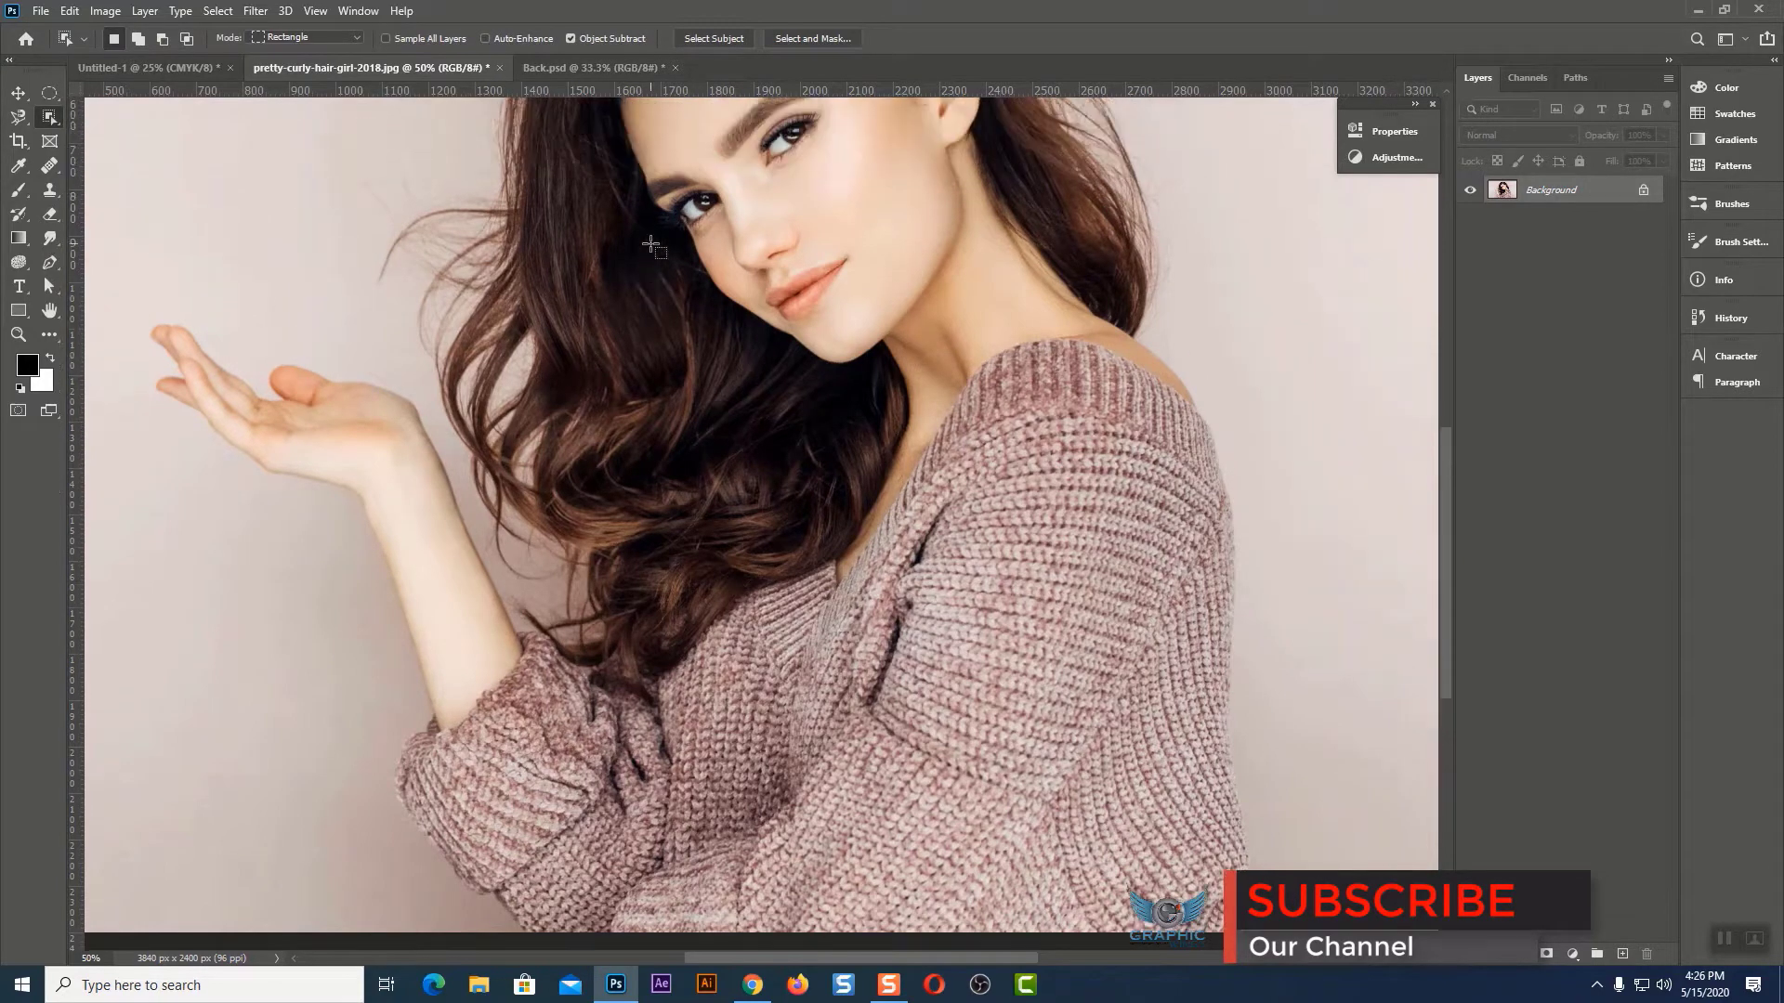
mouse_move(139, 219)
left_mouse_down()
mouse_move(1586, 999)
mouse_move(1195, 764)
left_mouse_up()
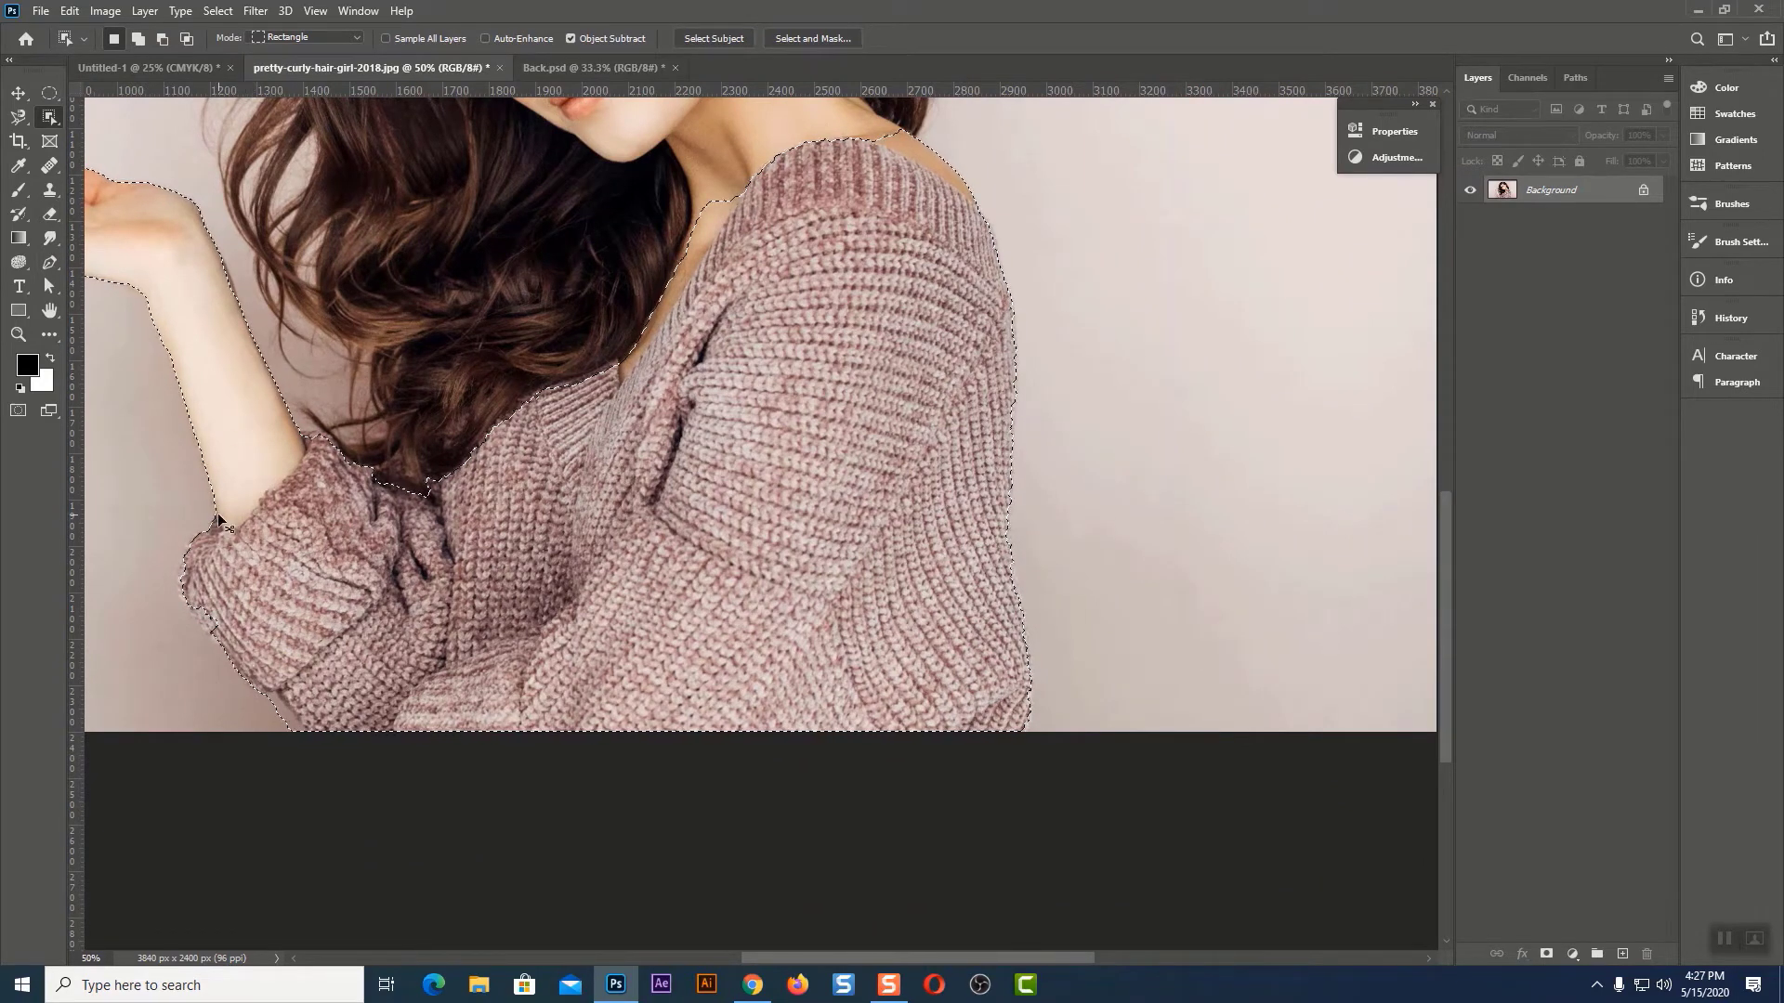
key("ctrl+d")
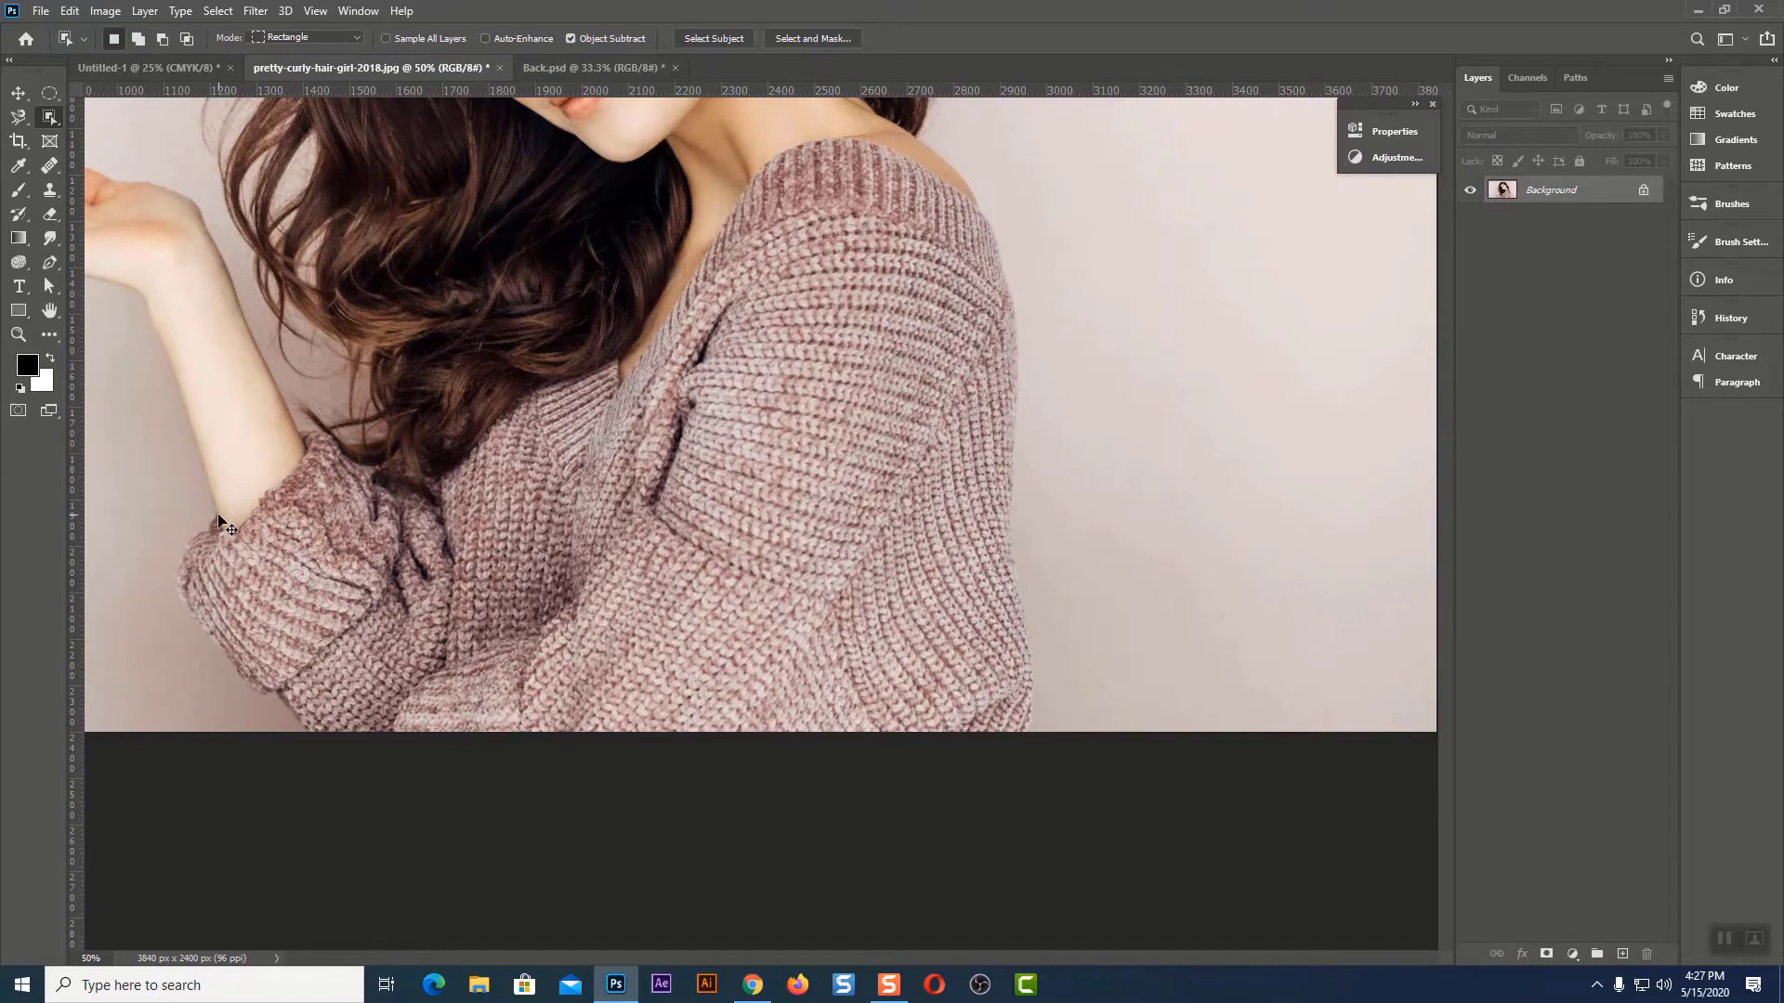
key("ctrl+minus")
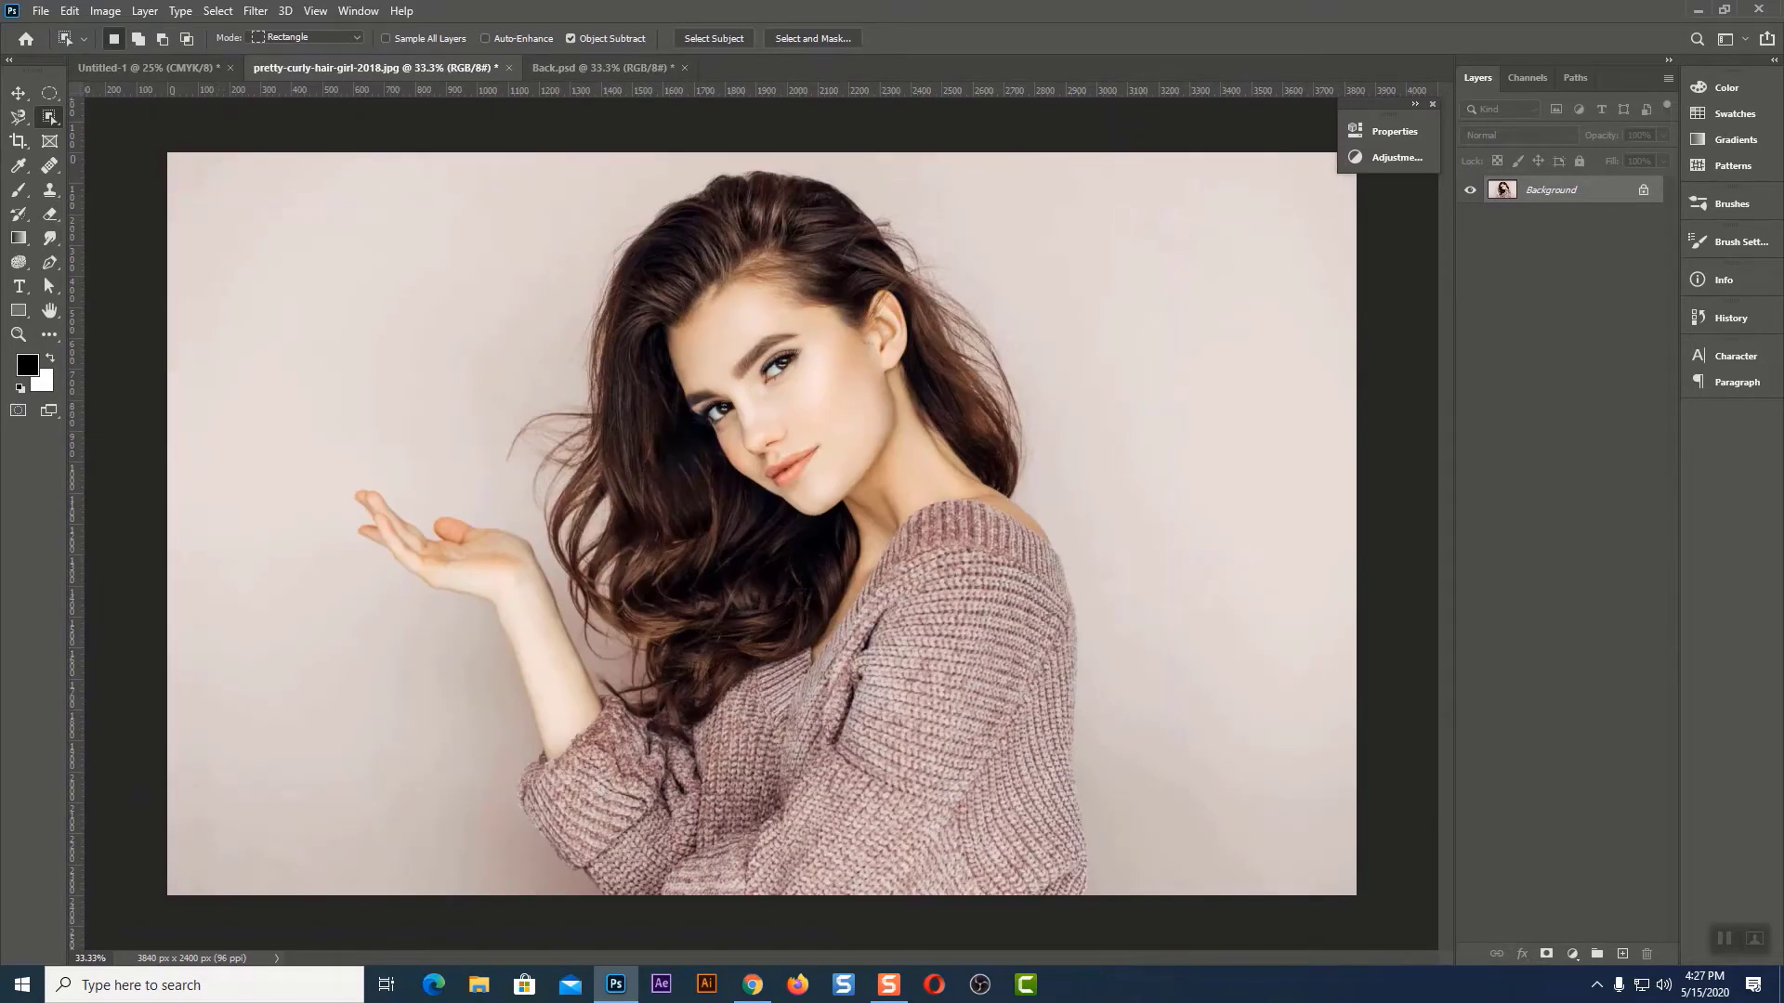
left_click(28, 86)
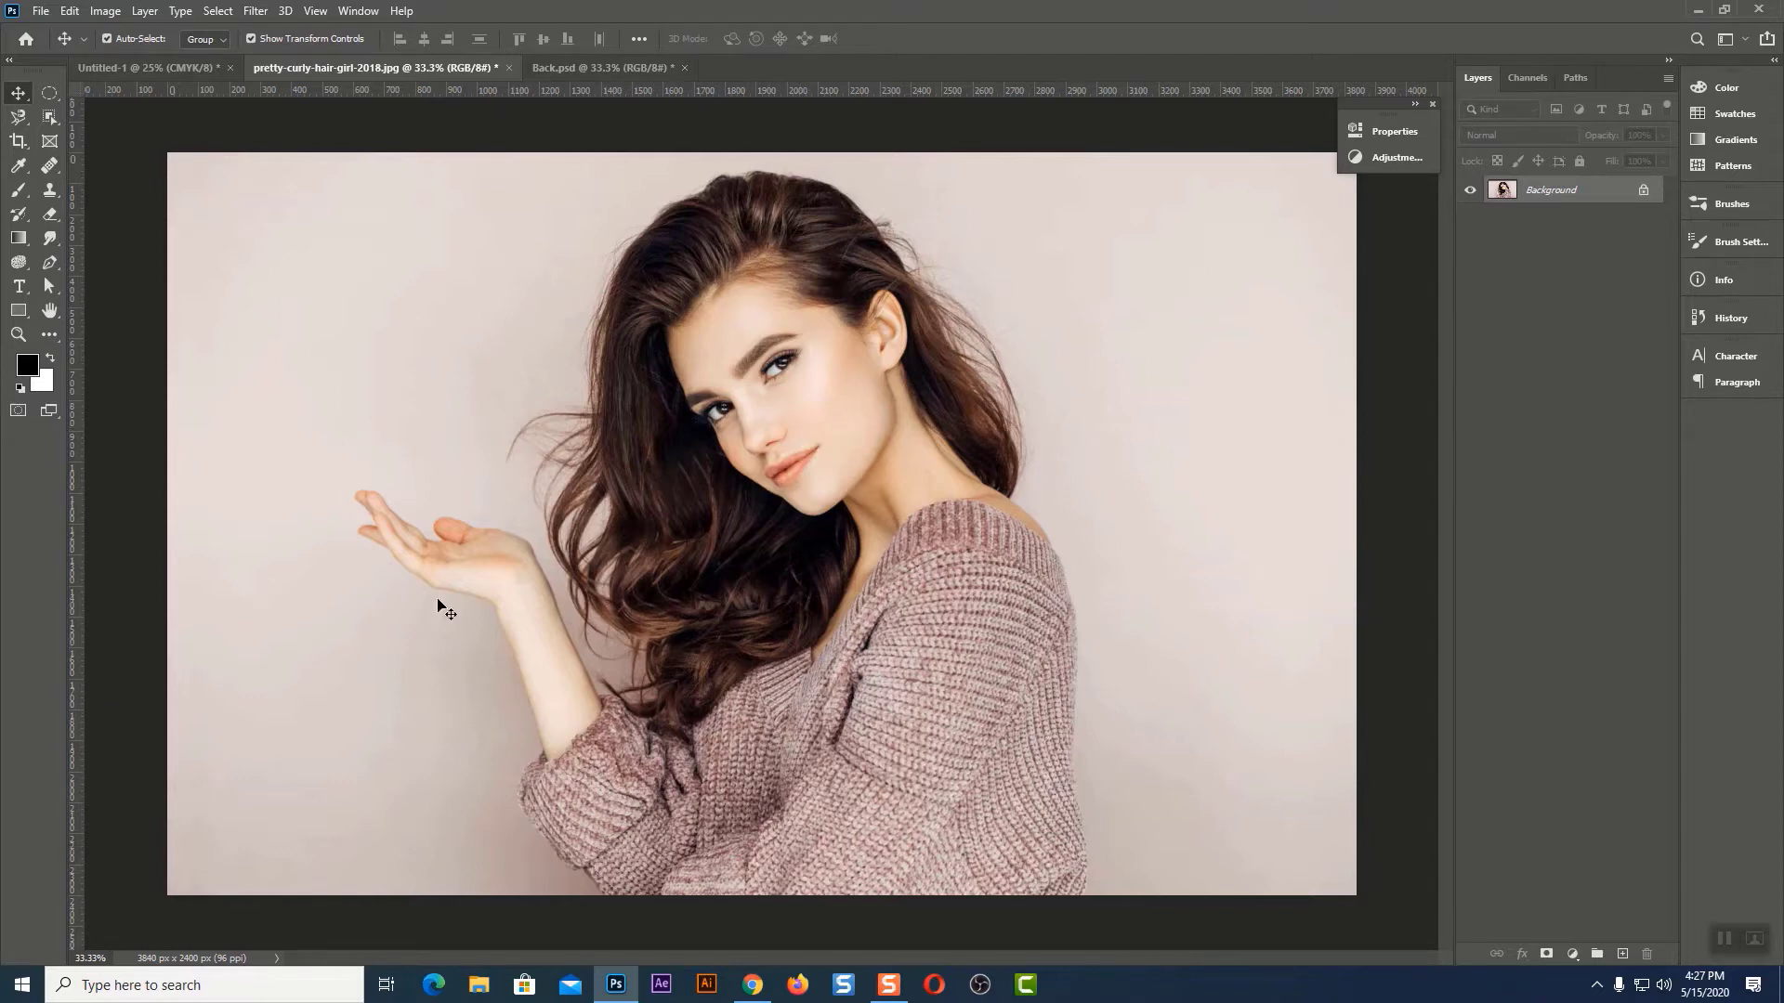
Trace a practice Pen path along the hair edge below the chin, then discard it
left_click(51, 263)
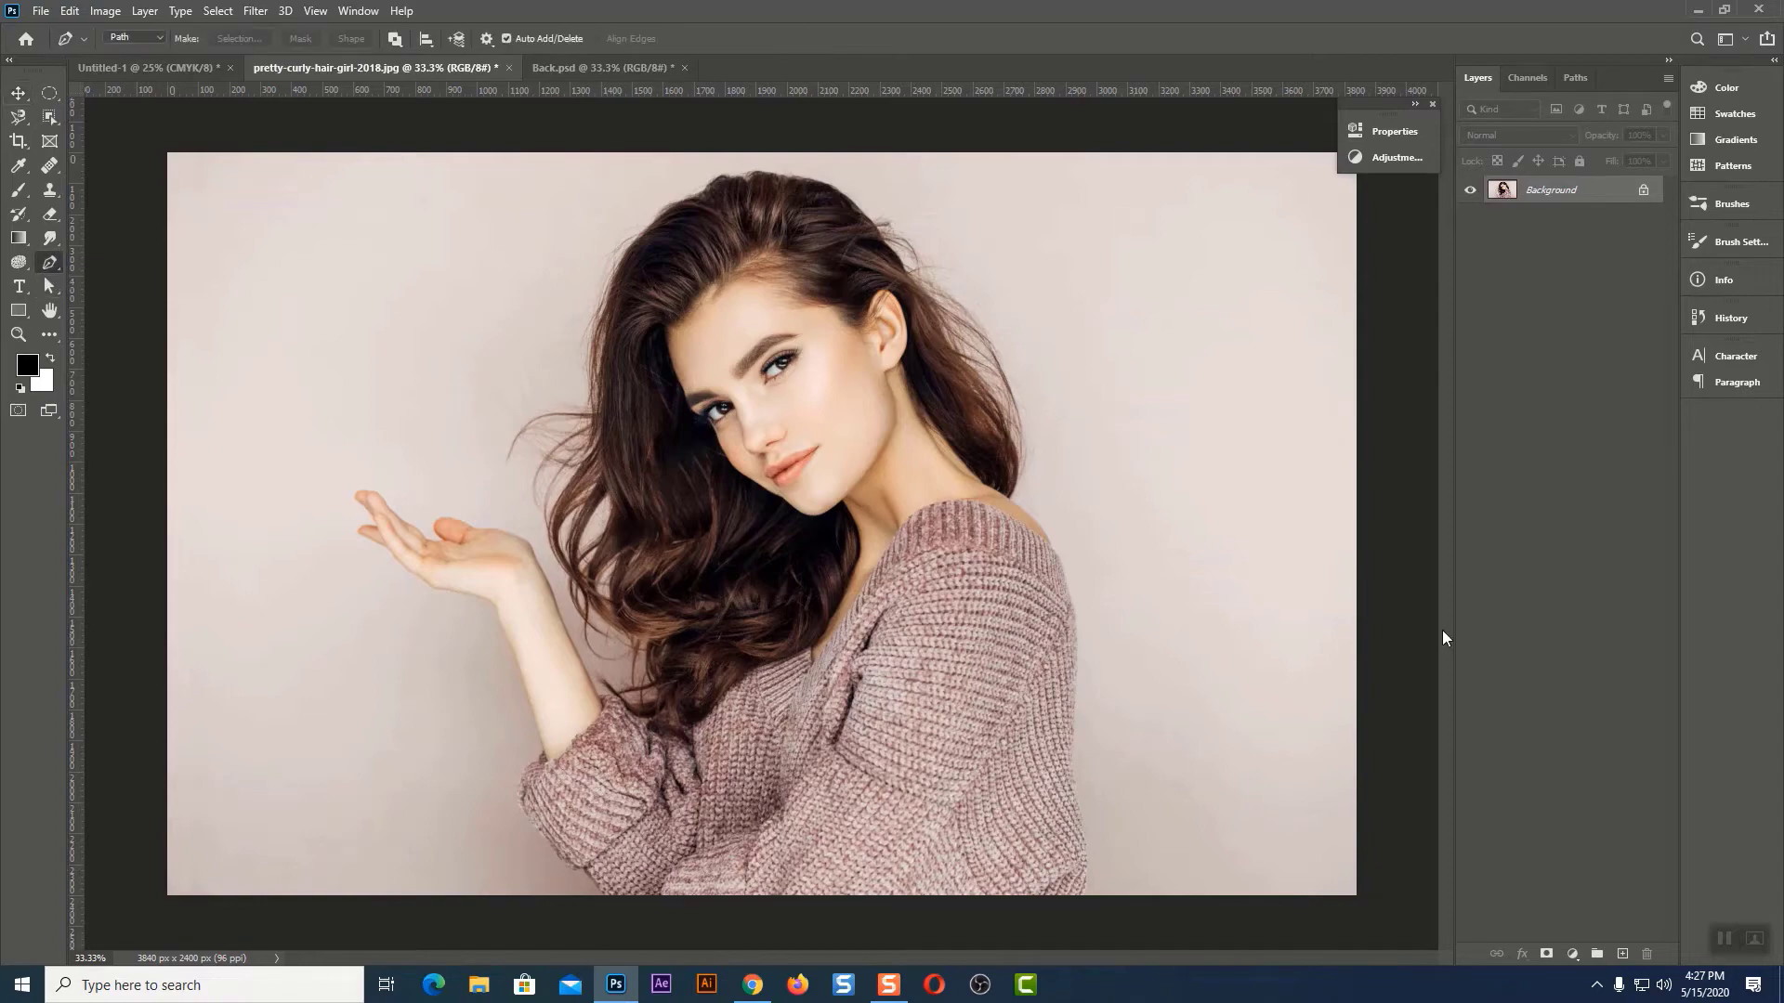
key("ctrl+plus")
key("ctrl+plus")
key("ctrl+plus")
key("ctrl+plus")
key("ctrl+plus")
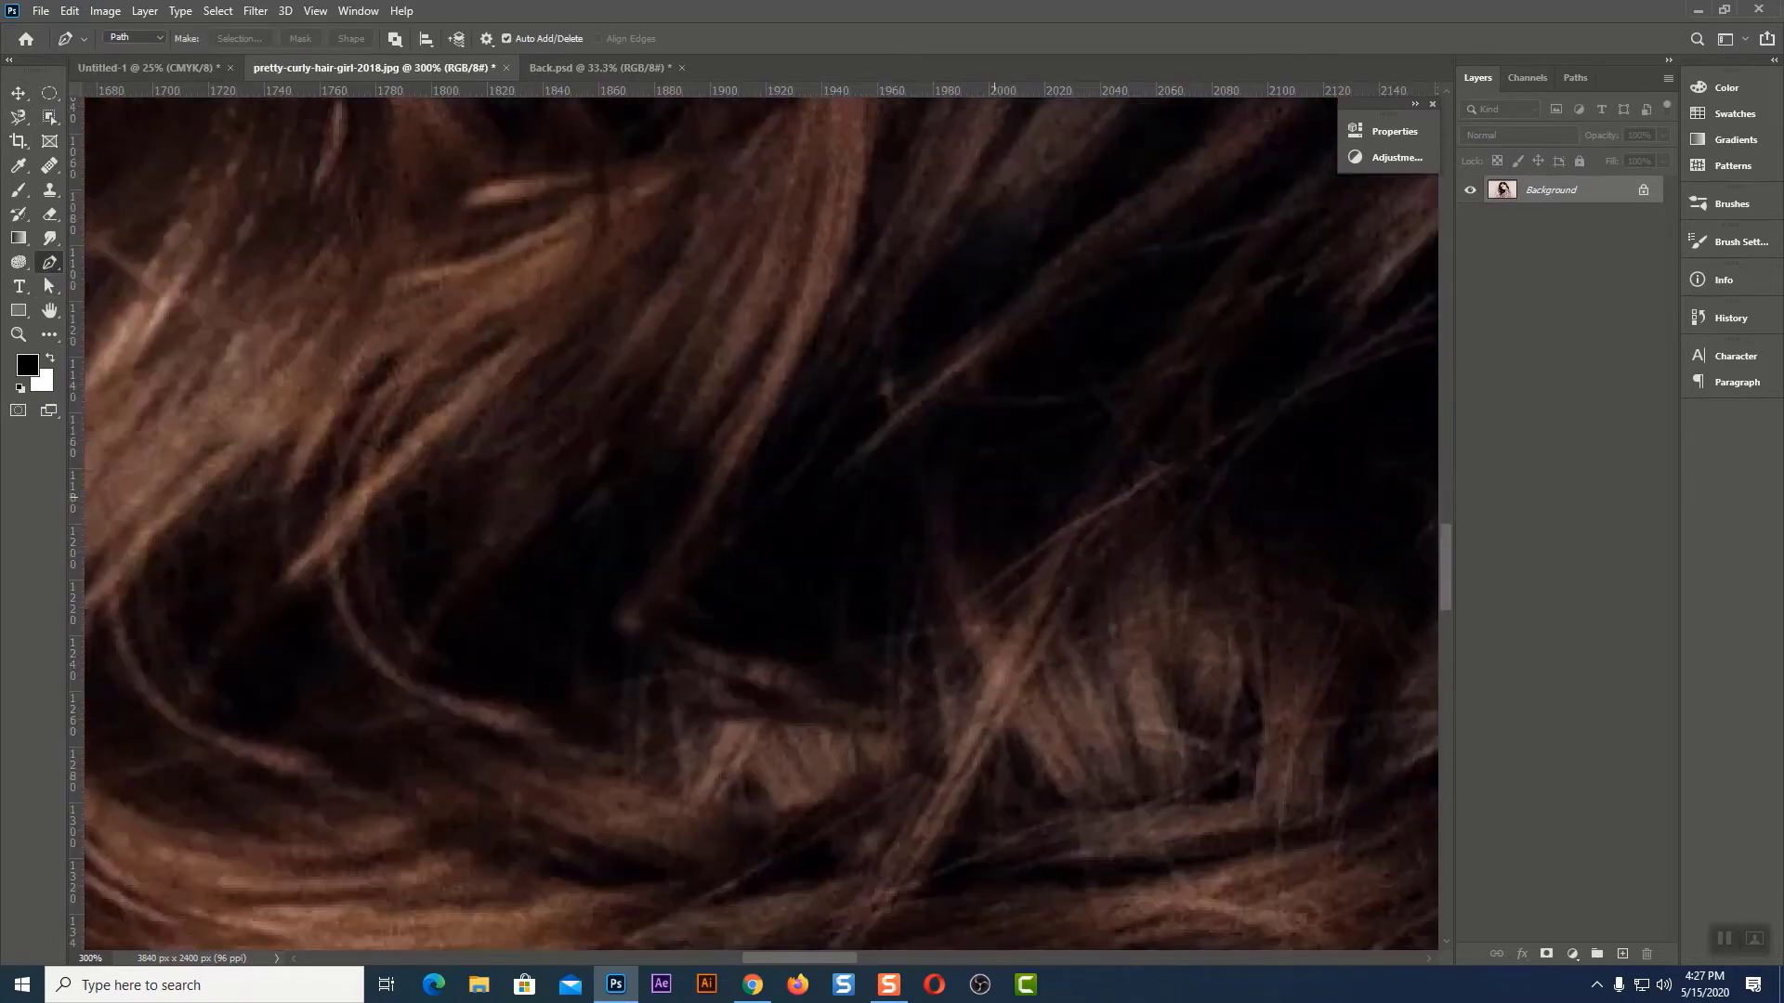
left_click_drag(1172, 466, 1234, 283)
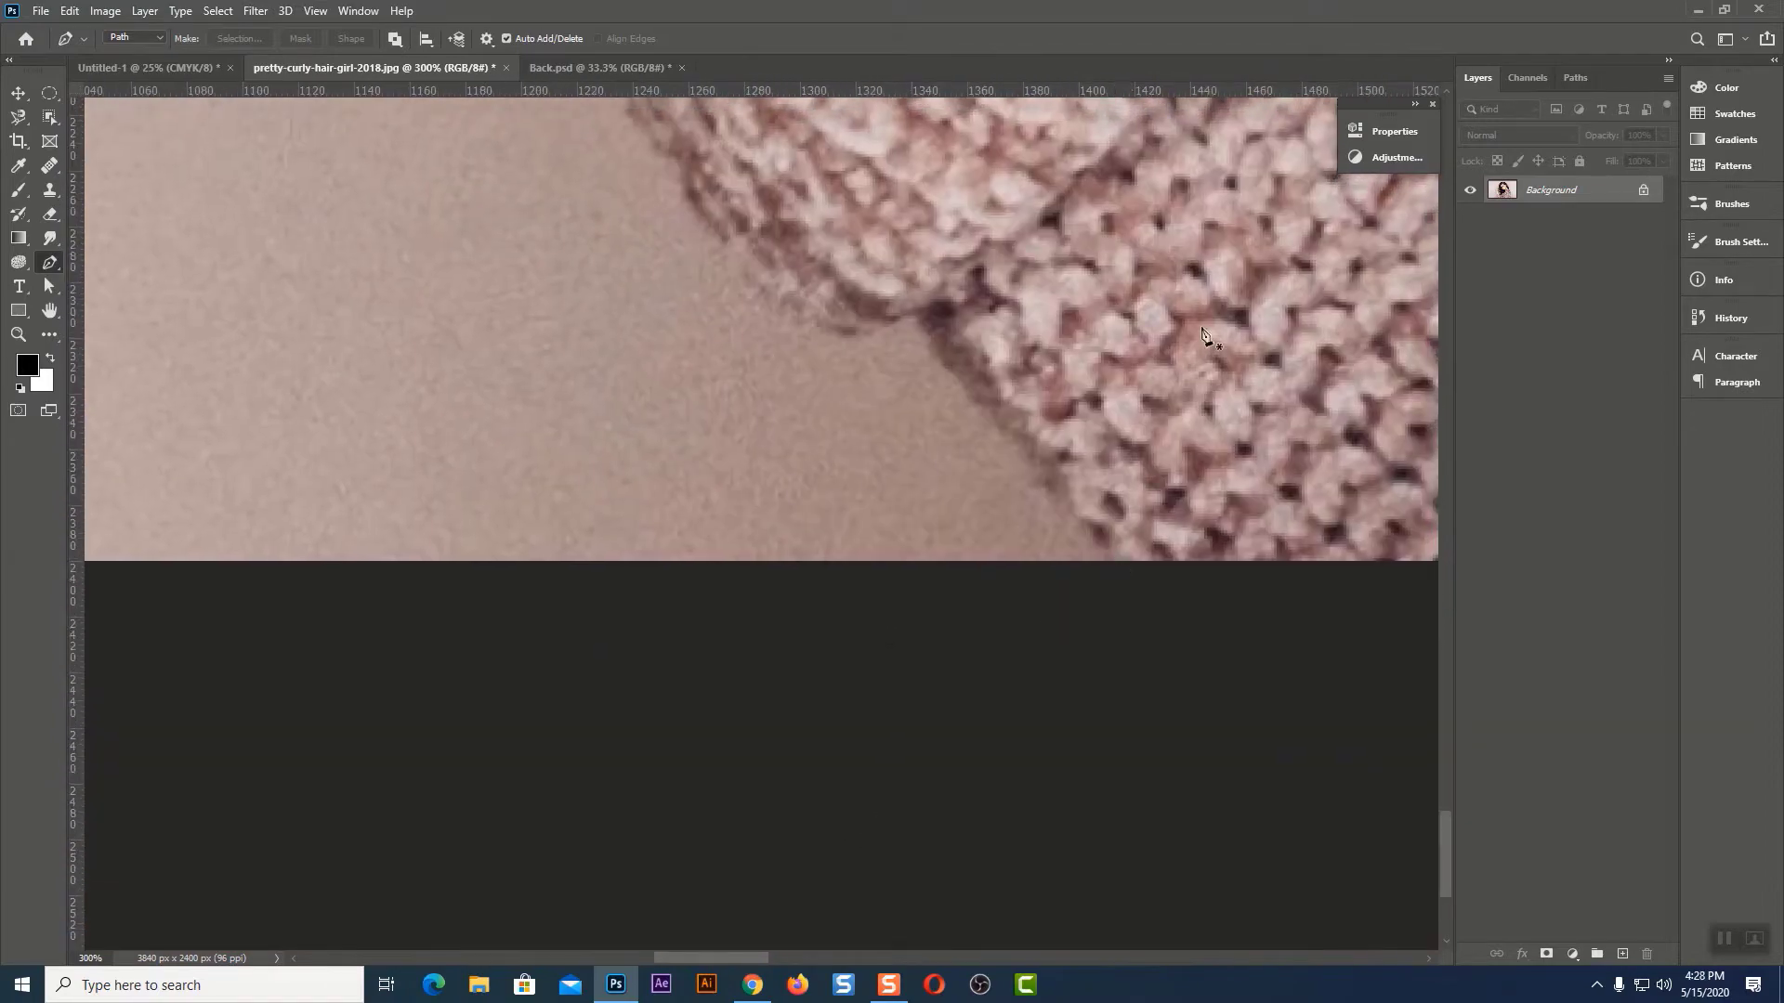
left_click(1111, 558)
left_click(1111, 539)
left_click(1089, 527)
left_click_drag(1048, 475, 976, 393)
left_click_drag(921, 316, 903, 369)
key("Escape")
key("ctrl+minus")
key("ctrl+minus")
key("ctrl+minus")
key("ctrl+minus")
key("ctrl+minus")
key("ctrl+minus")
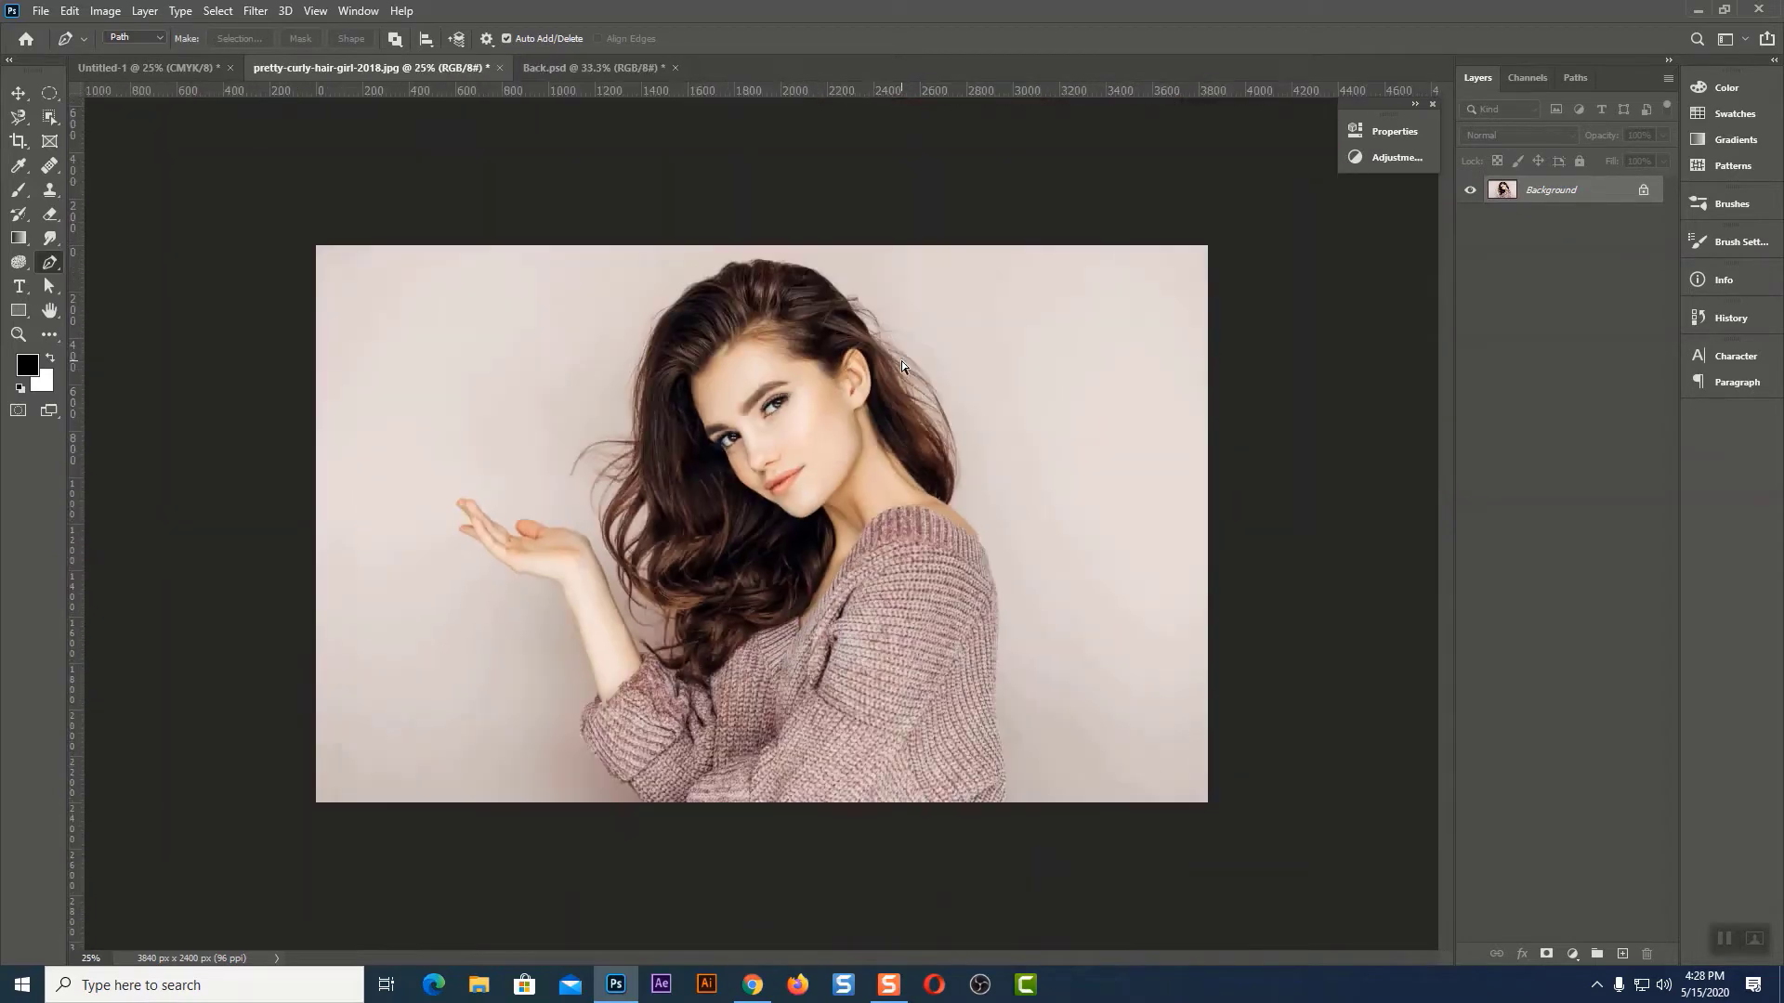
Delete the leftover Work Path in the Paths panel and zoom to 33.33%
left_click(1566, 80)
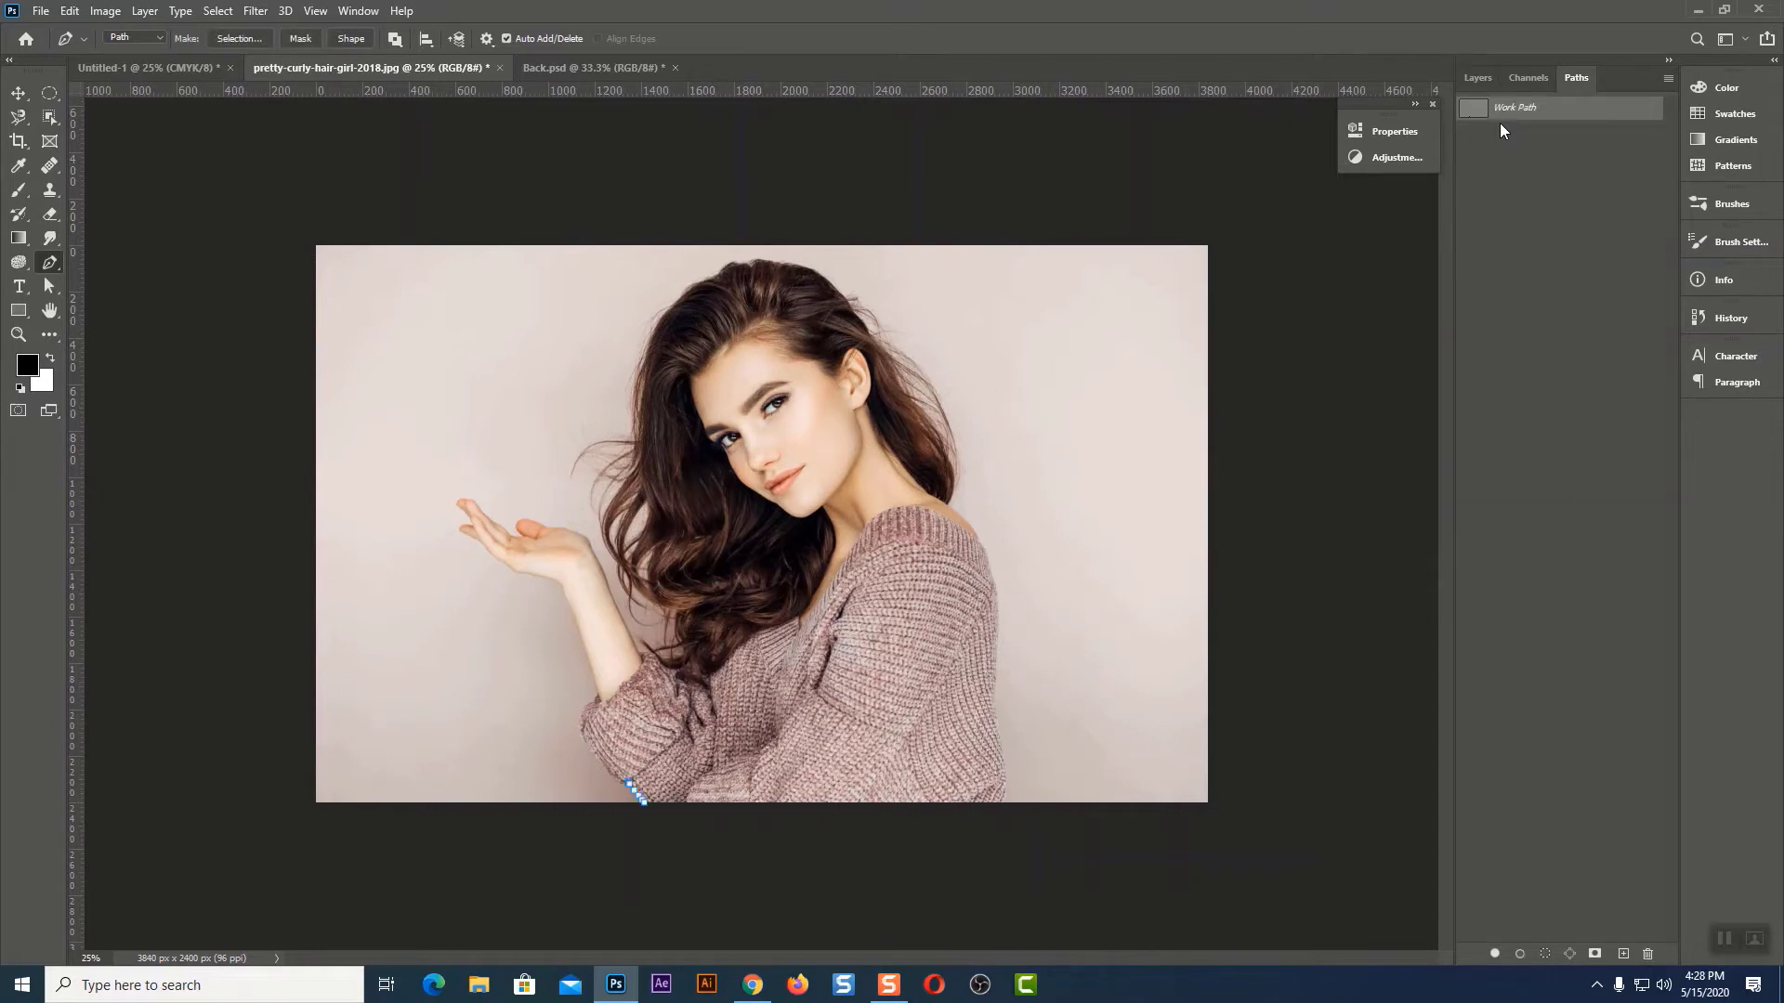
left_click(1559, 128)
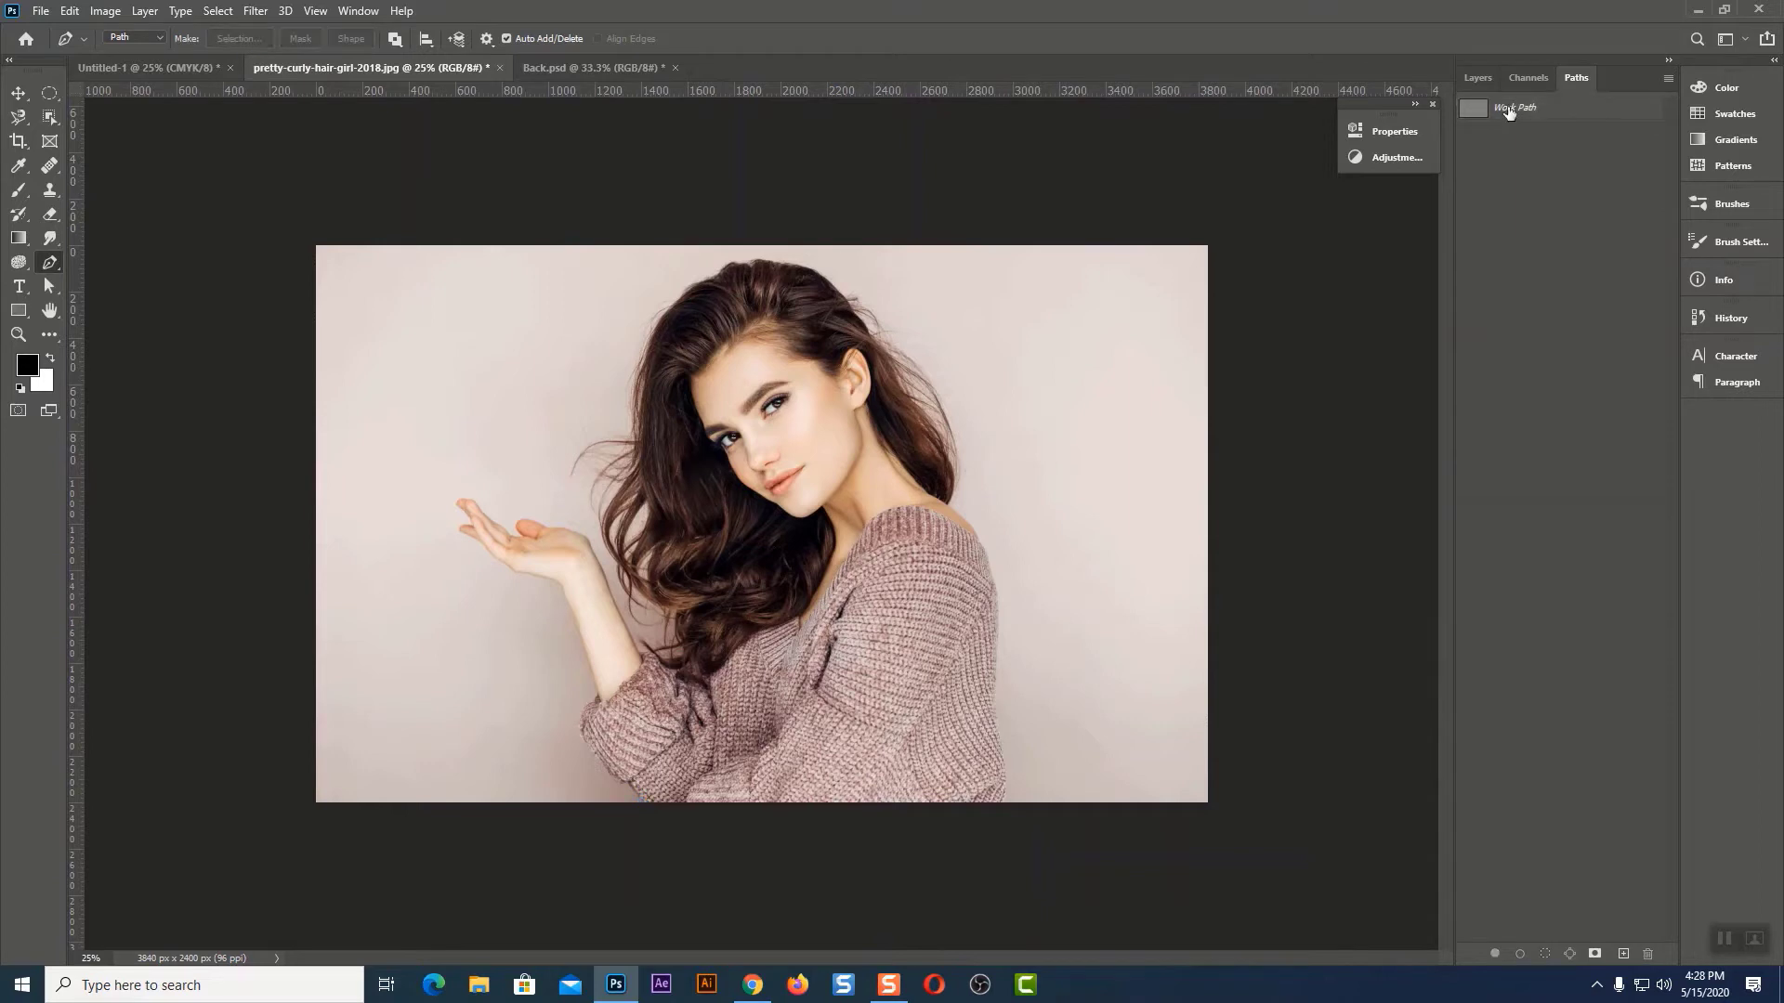
key("Delete")
key("ctrl+plus")
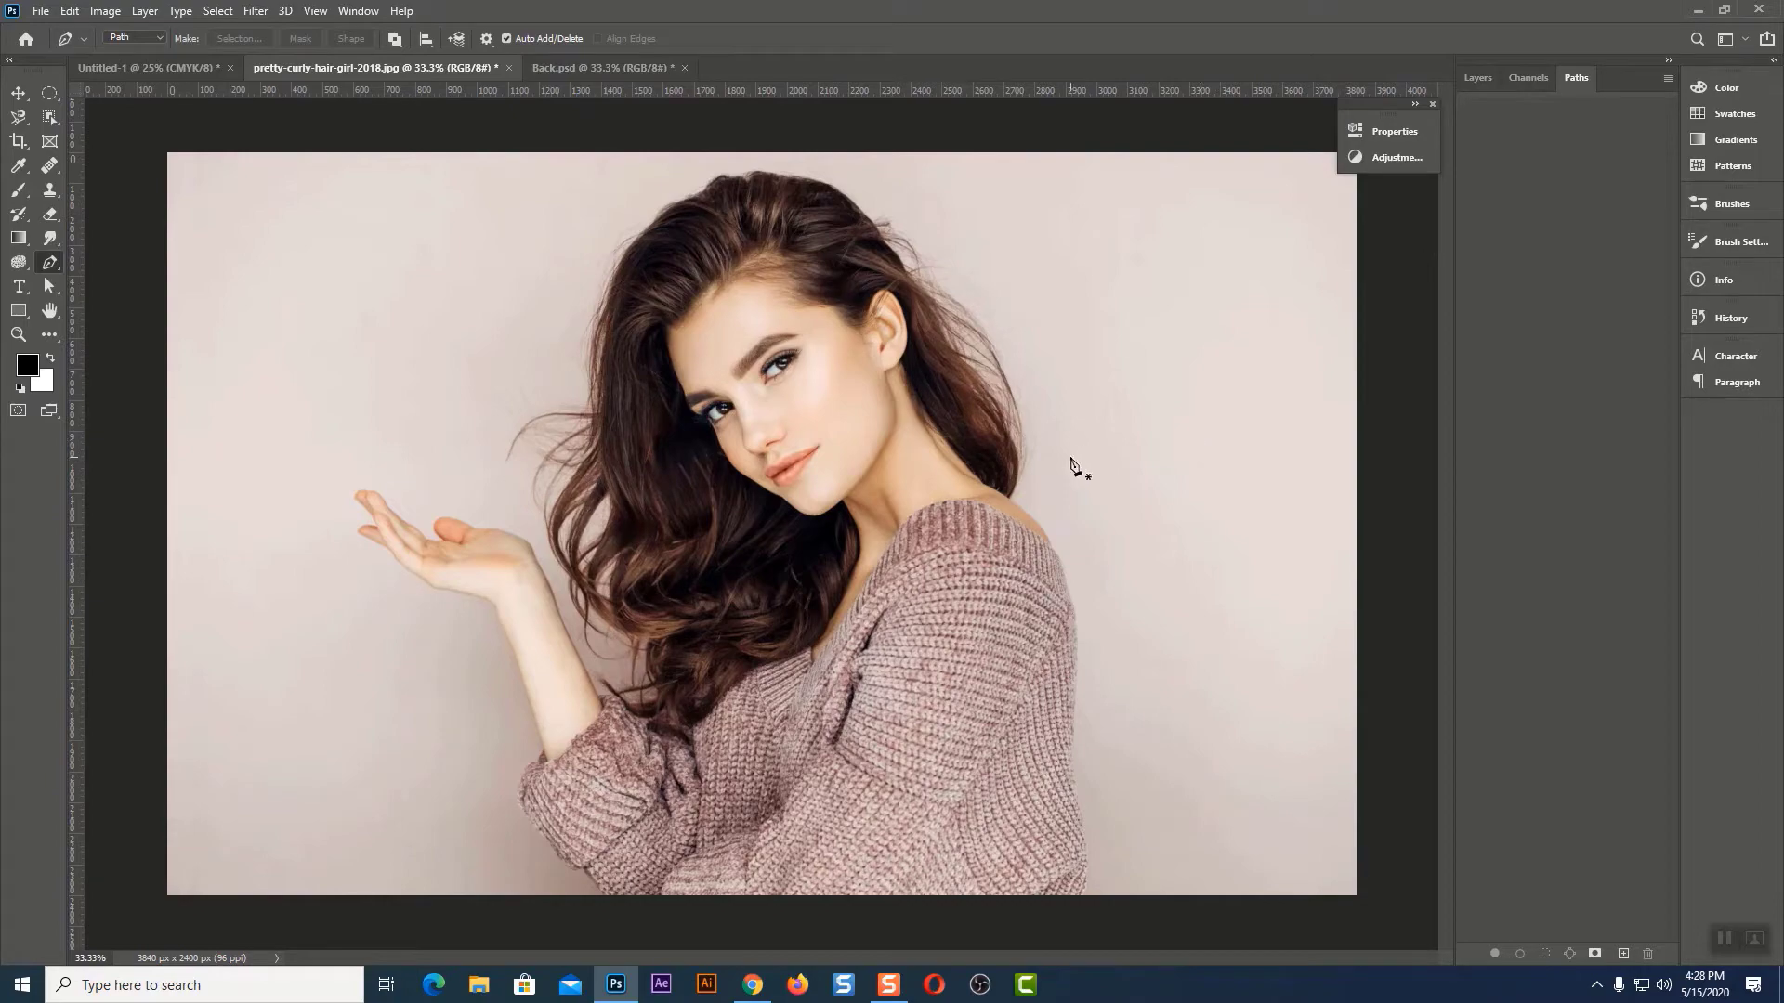
At 200% zoom, start a Pen path at the photo's bottom edge, curving up the sleeve
key("ctrl+plus")
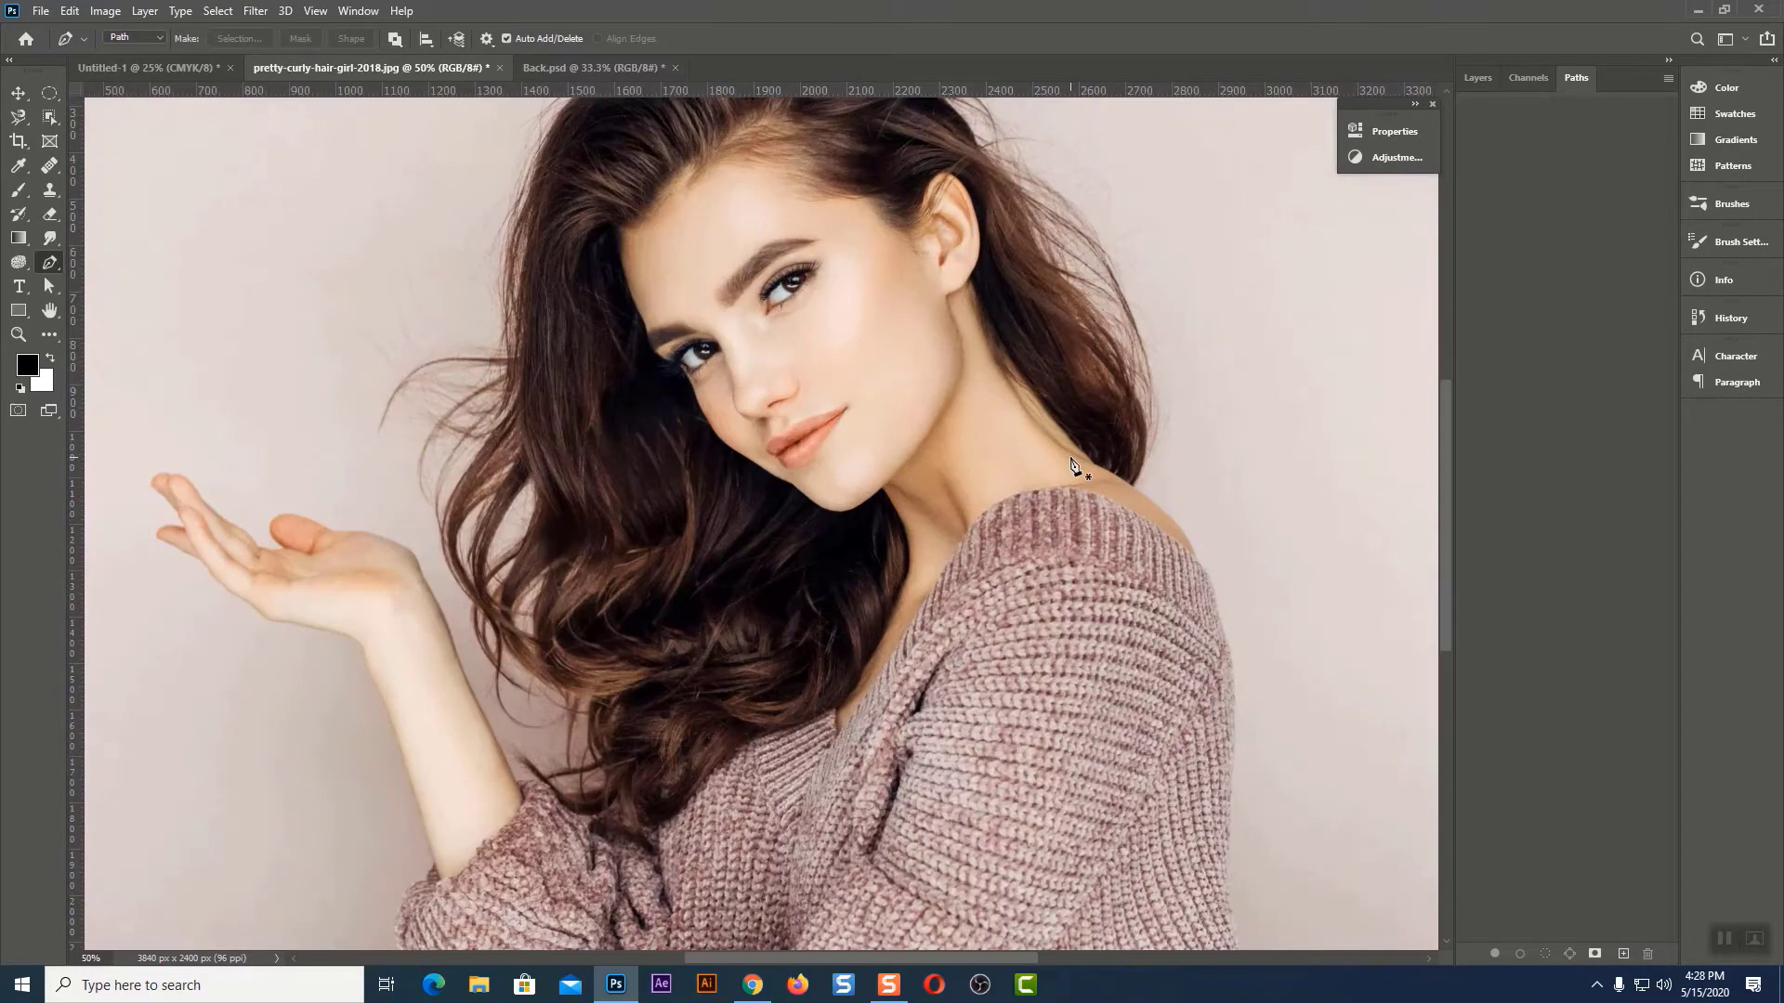
scroll(1197, 202, "down", 10)
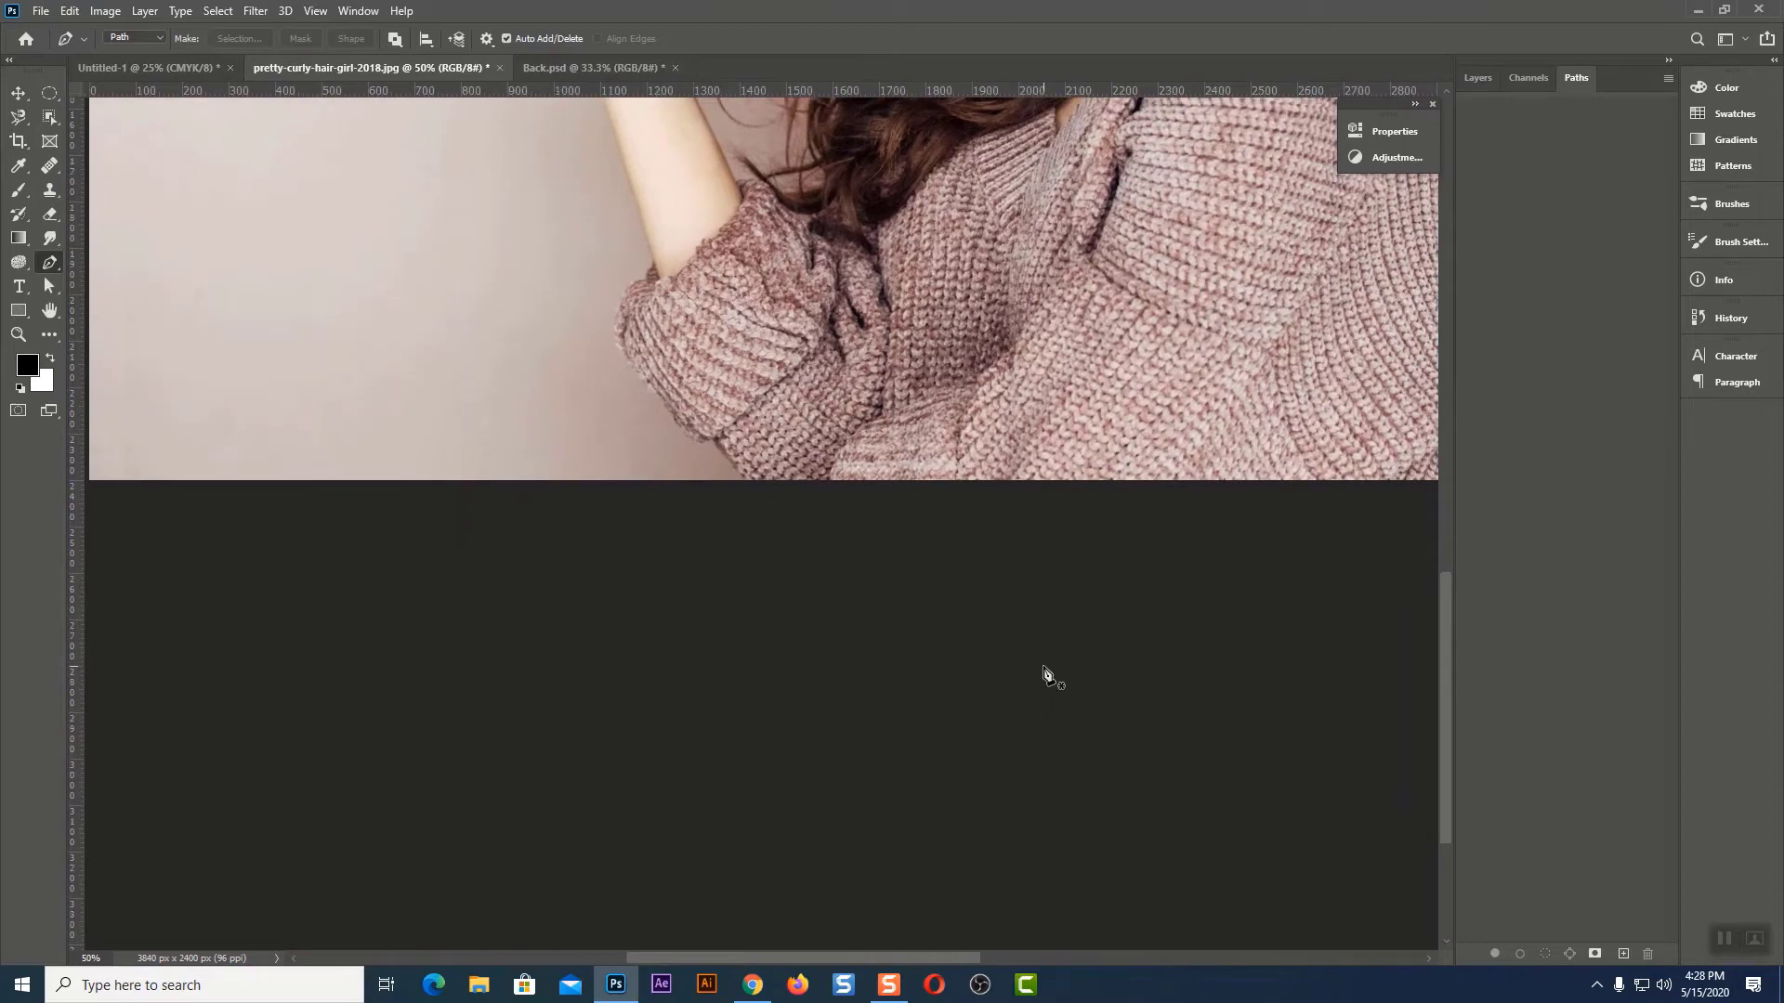
key("ctrl+plus")
key("ctrl+plus")
key("ctrl+plus")
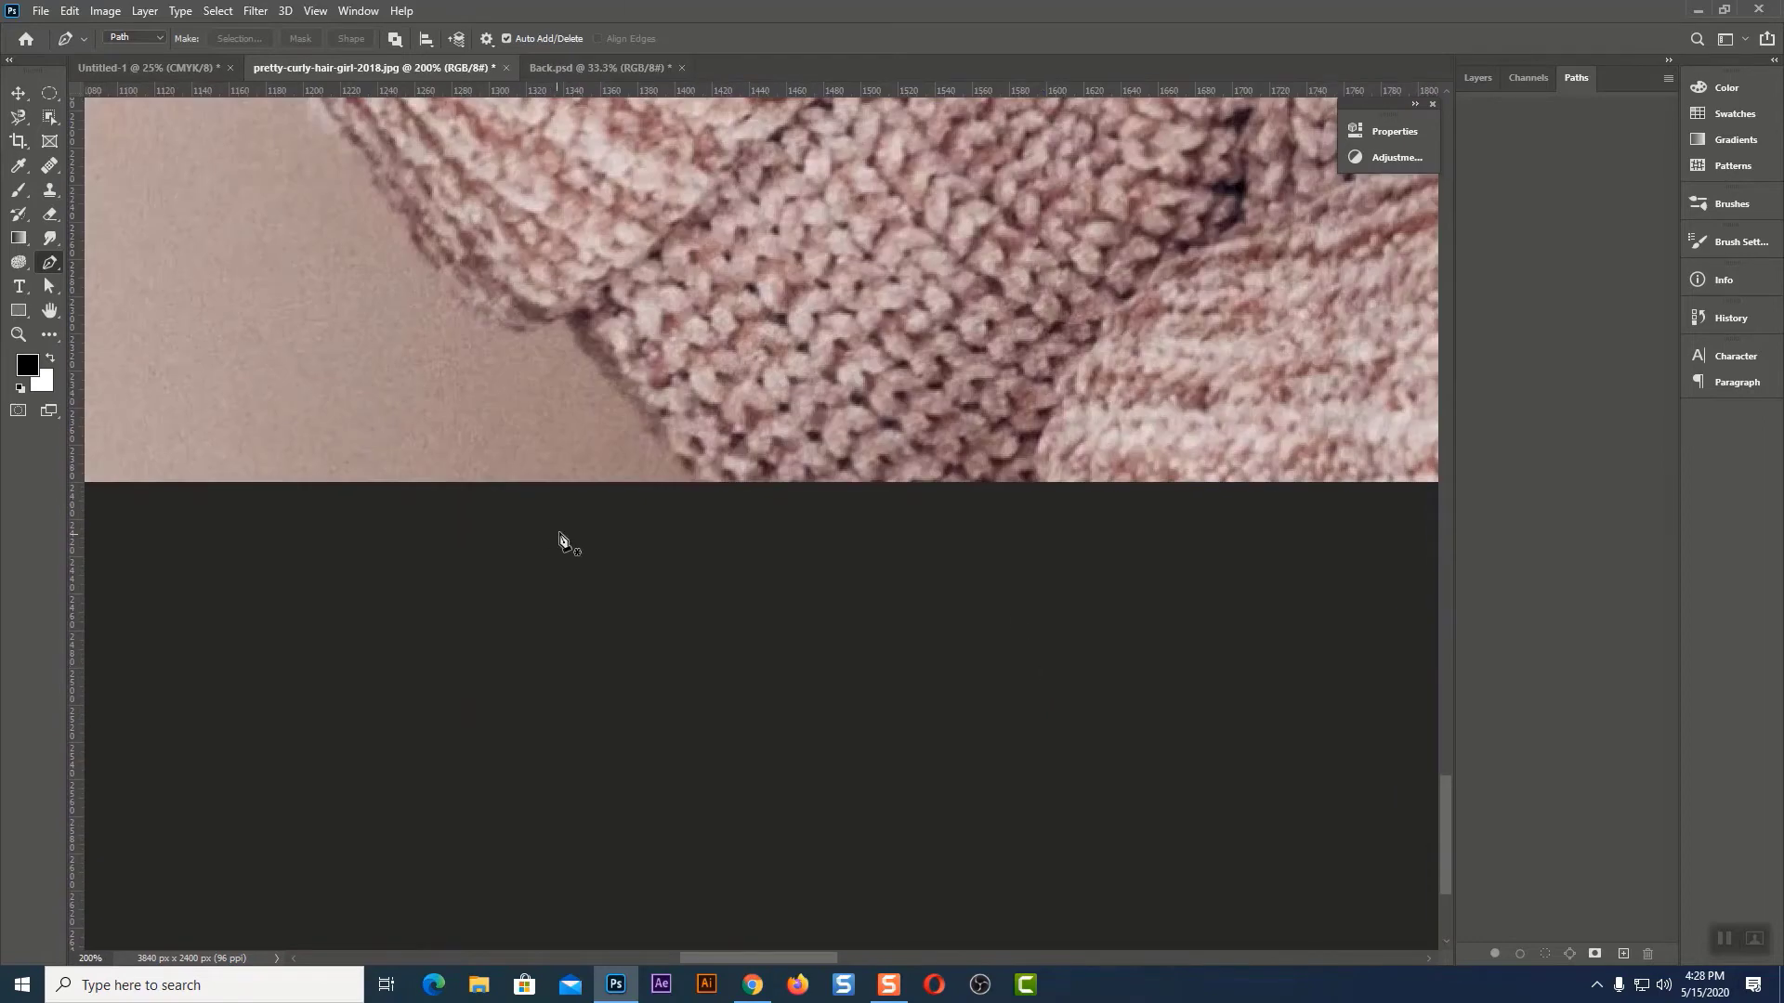
left_click_drag(694, 483, 583, 354)
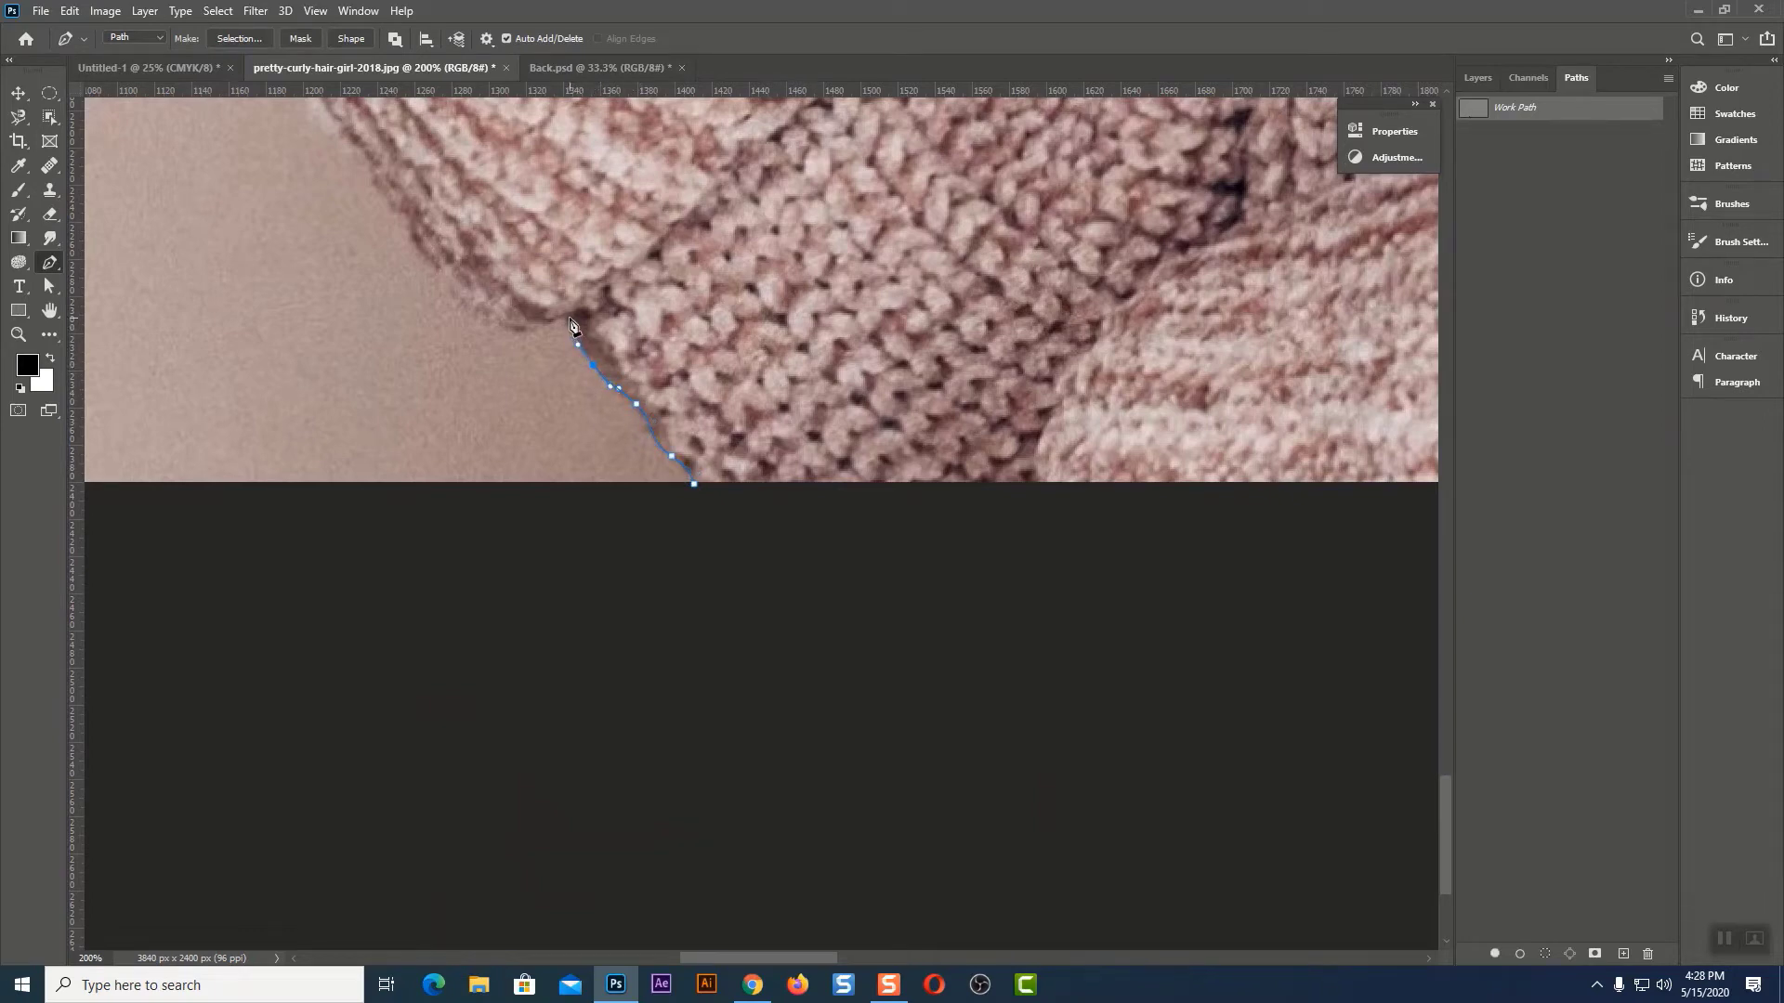
left_click_drag(523, 332, 513, 332)
At 400% zoom, add curved anchors up the sleeve outline to where it meets the arm
key("ctrl+plus")
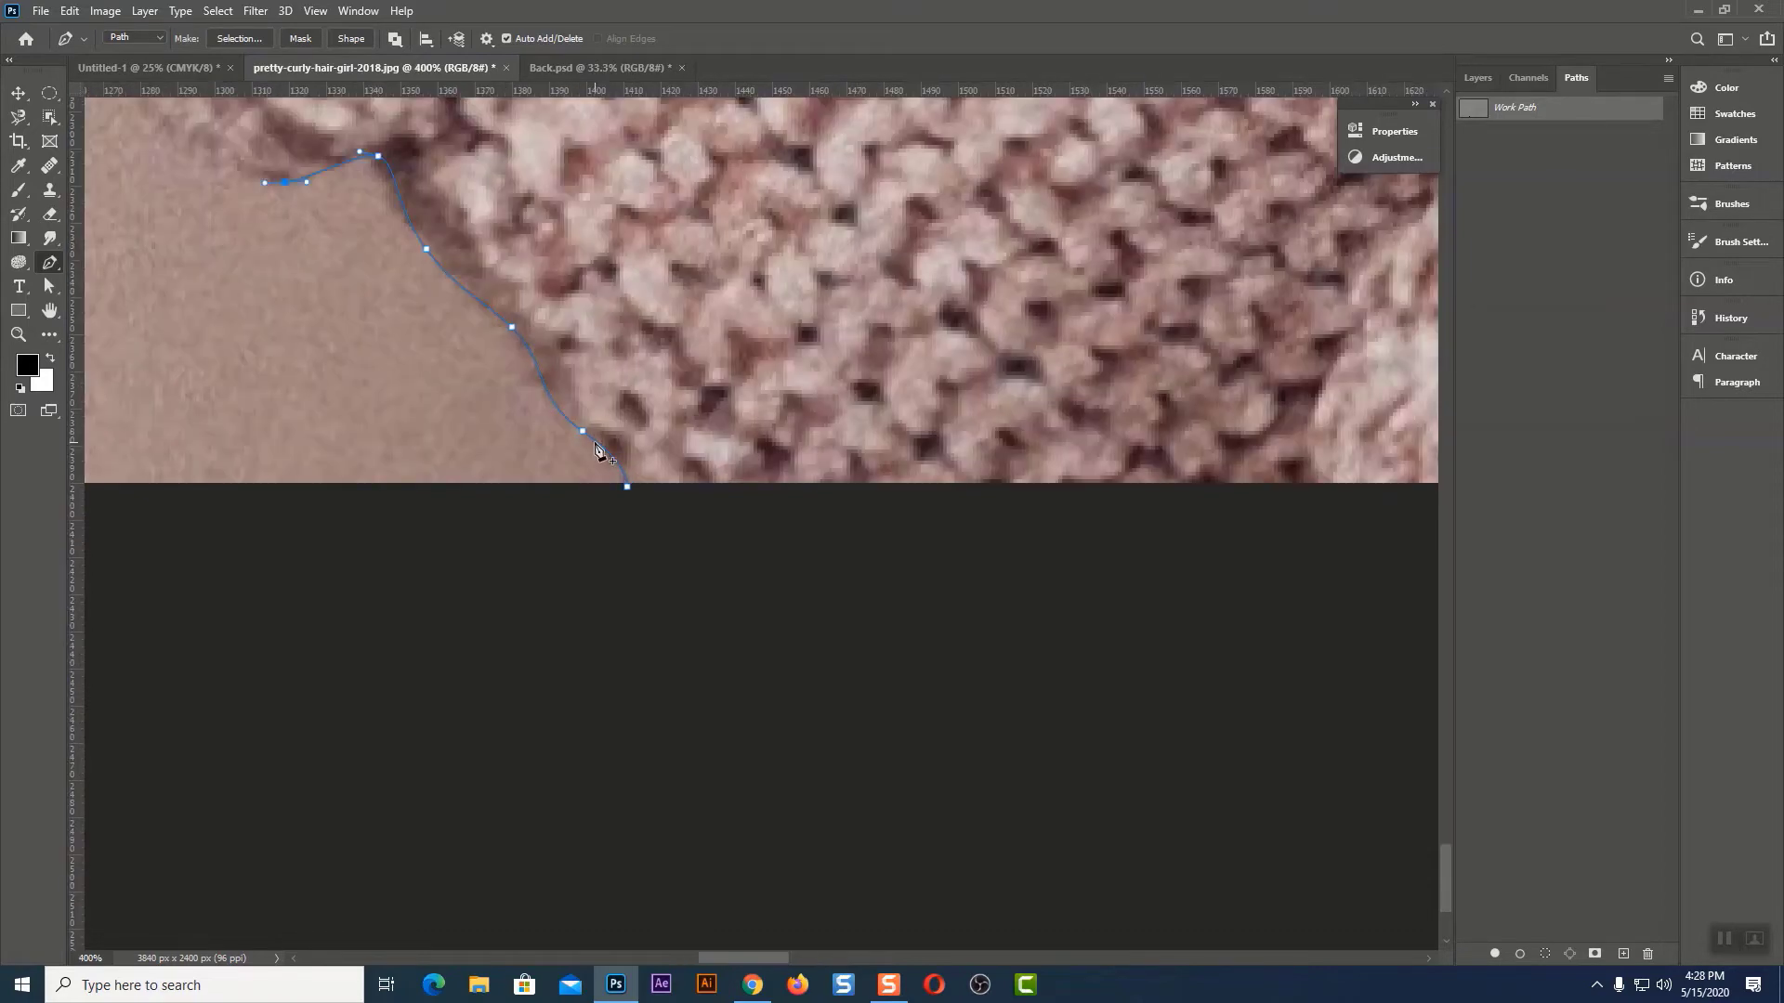
left_click_drag(598, 394, 1103, 675)
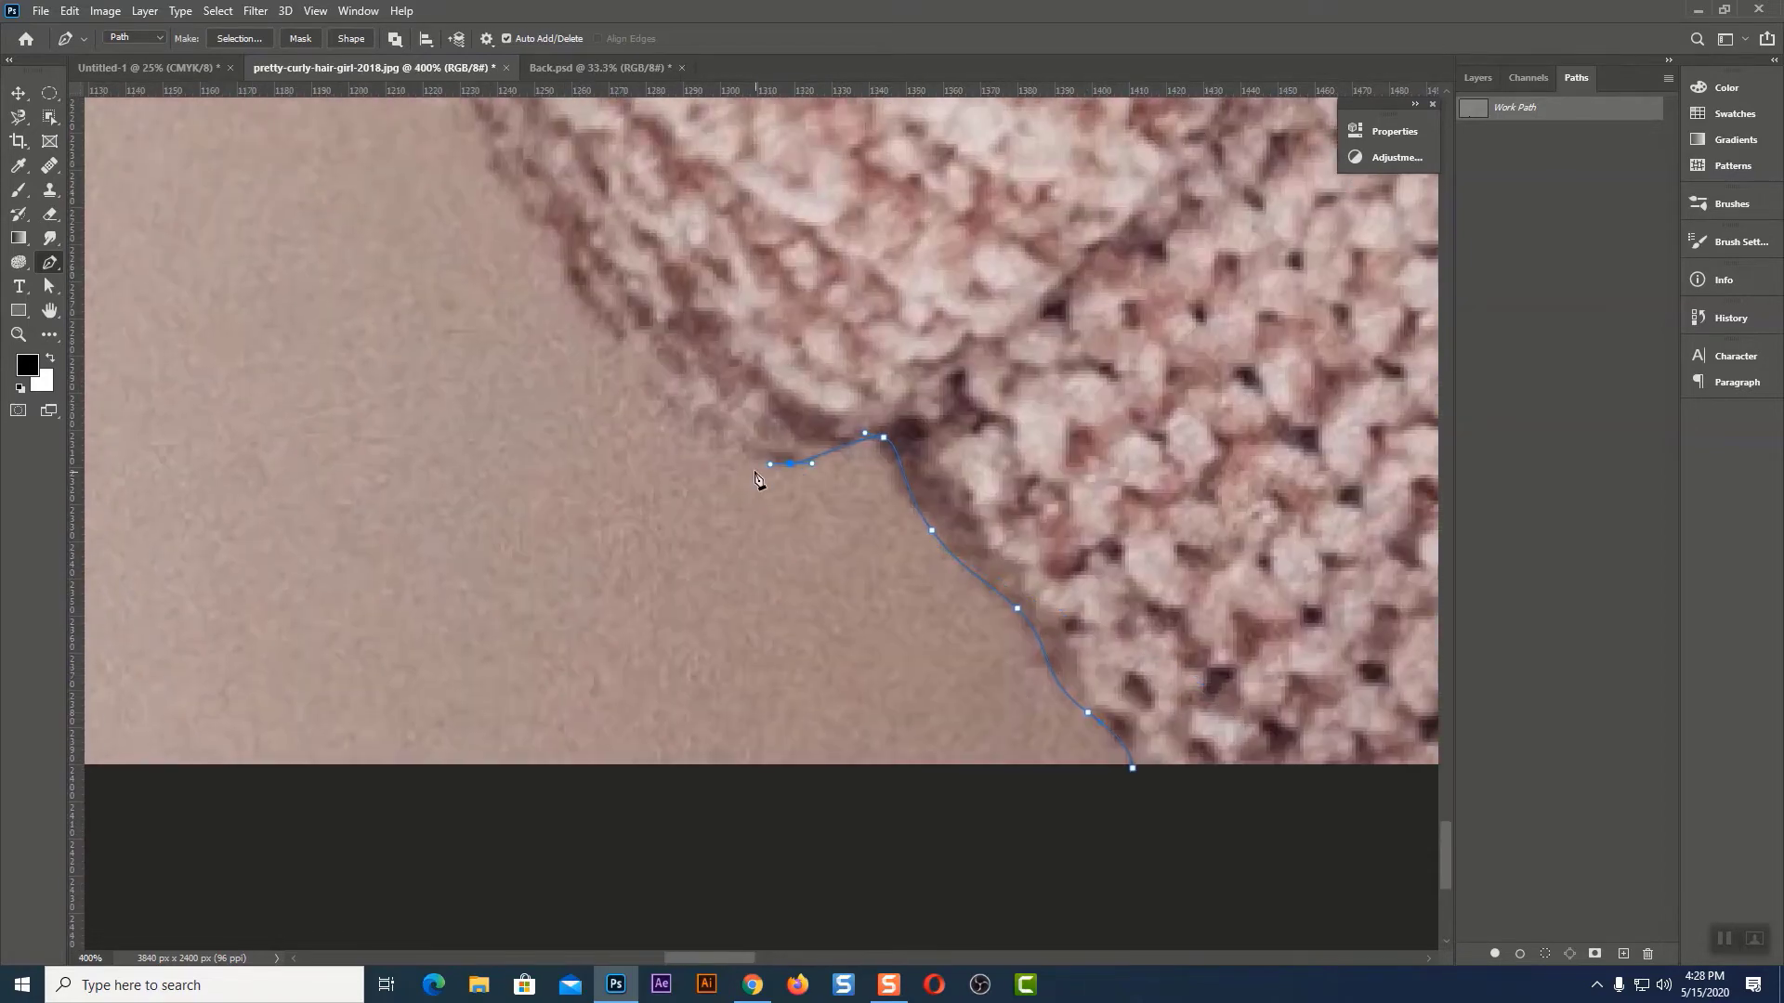
mouse_move(563, 260)
left_mouse_down()
mouse_move(493, 120)
mouse_move(691, 504)
left_mouse_up()
left_click(483, 114)
mouse_move(613, 422)
left_mouse_down()
mouse_move(543, 353)
mouse_move(813, 703)
left_mouse_up()
left_click_drag(662, 547, 606, 490)
scroll(589, 379, "up", 5)
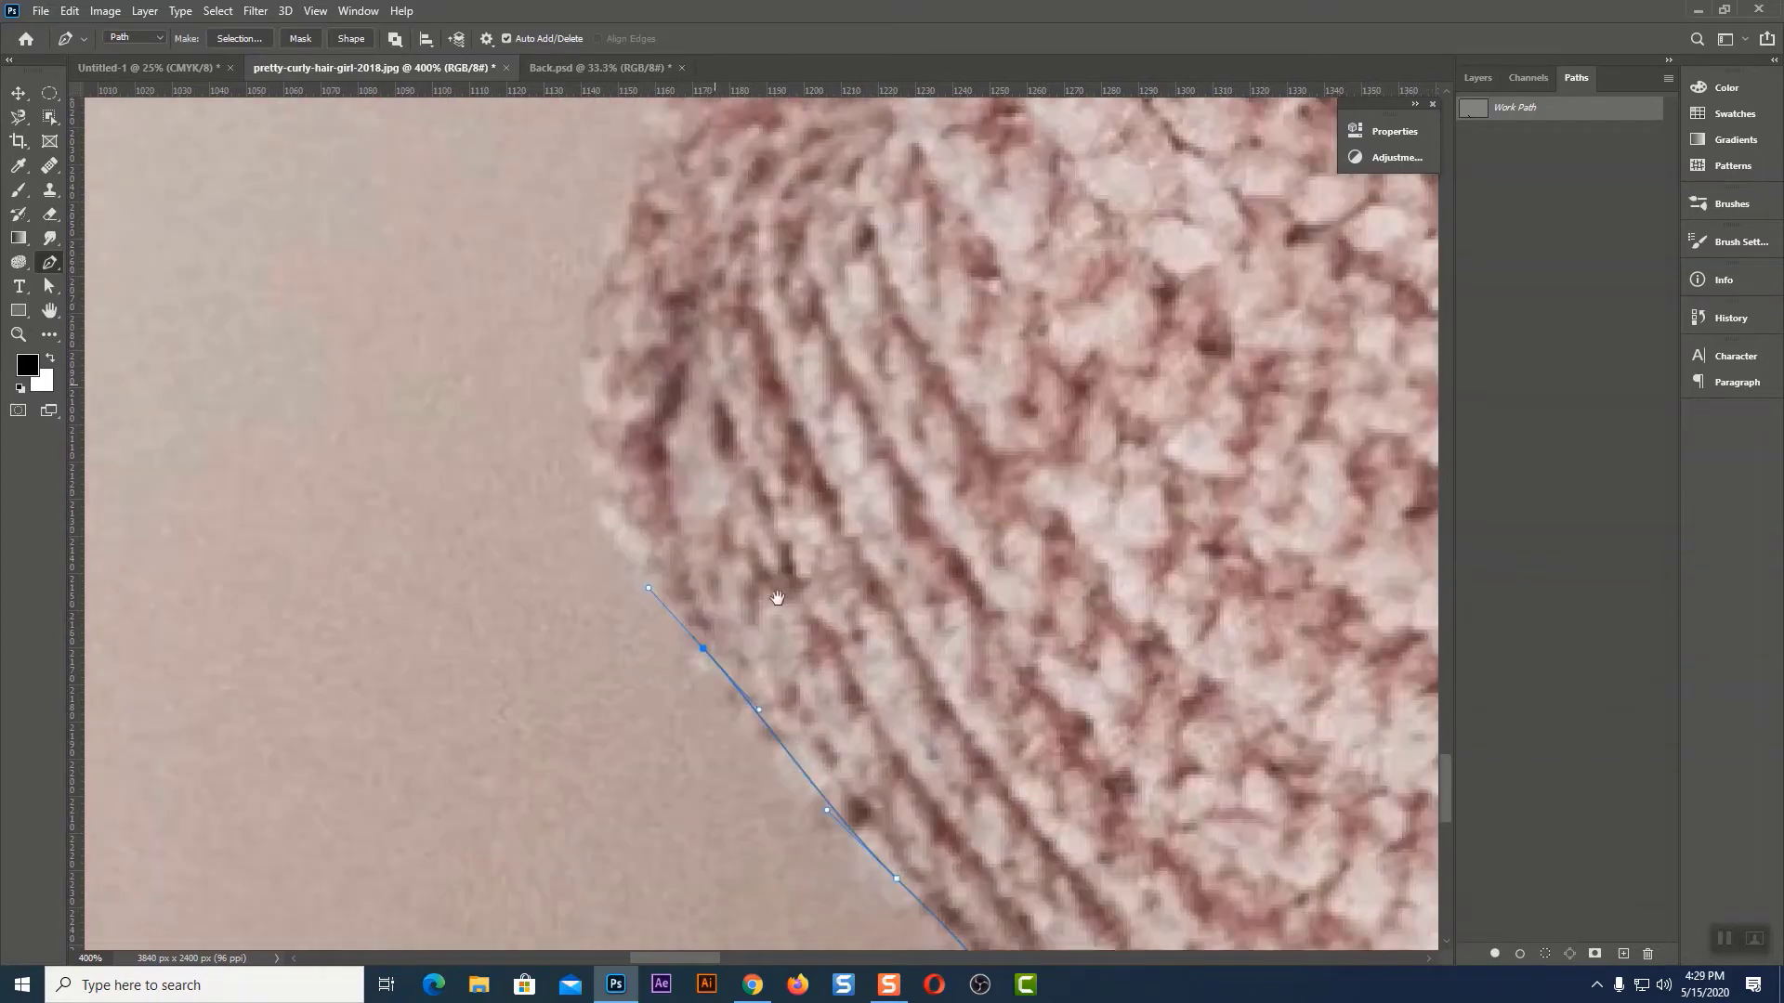
left_click_drag(624, 506, 678, 323)
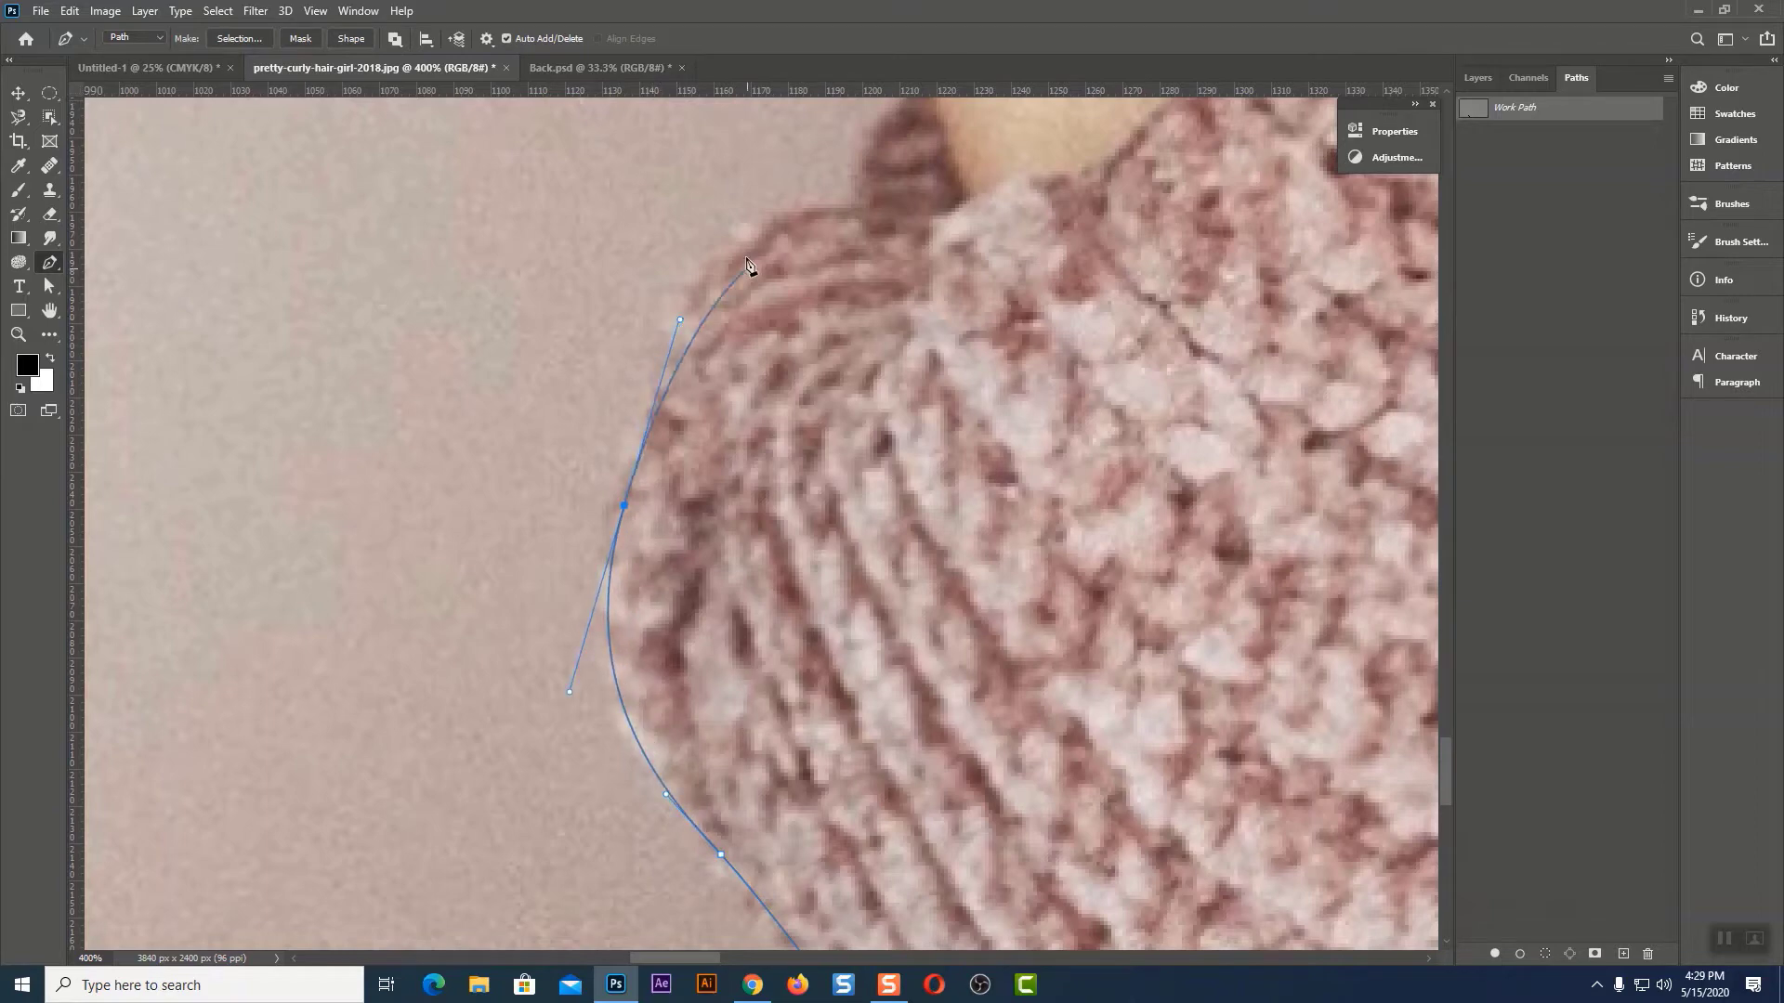
left_click_drag(742, 241, 767, 212)
left_click_drag(860, 209, 825, 388)
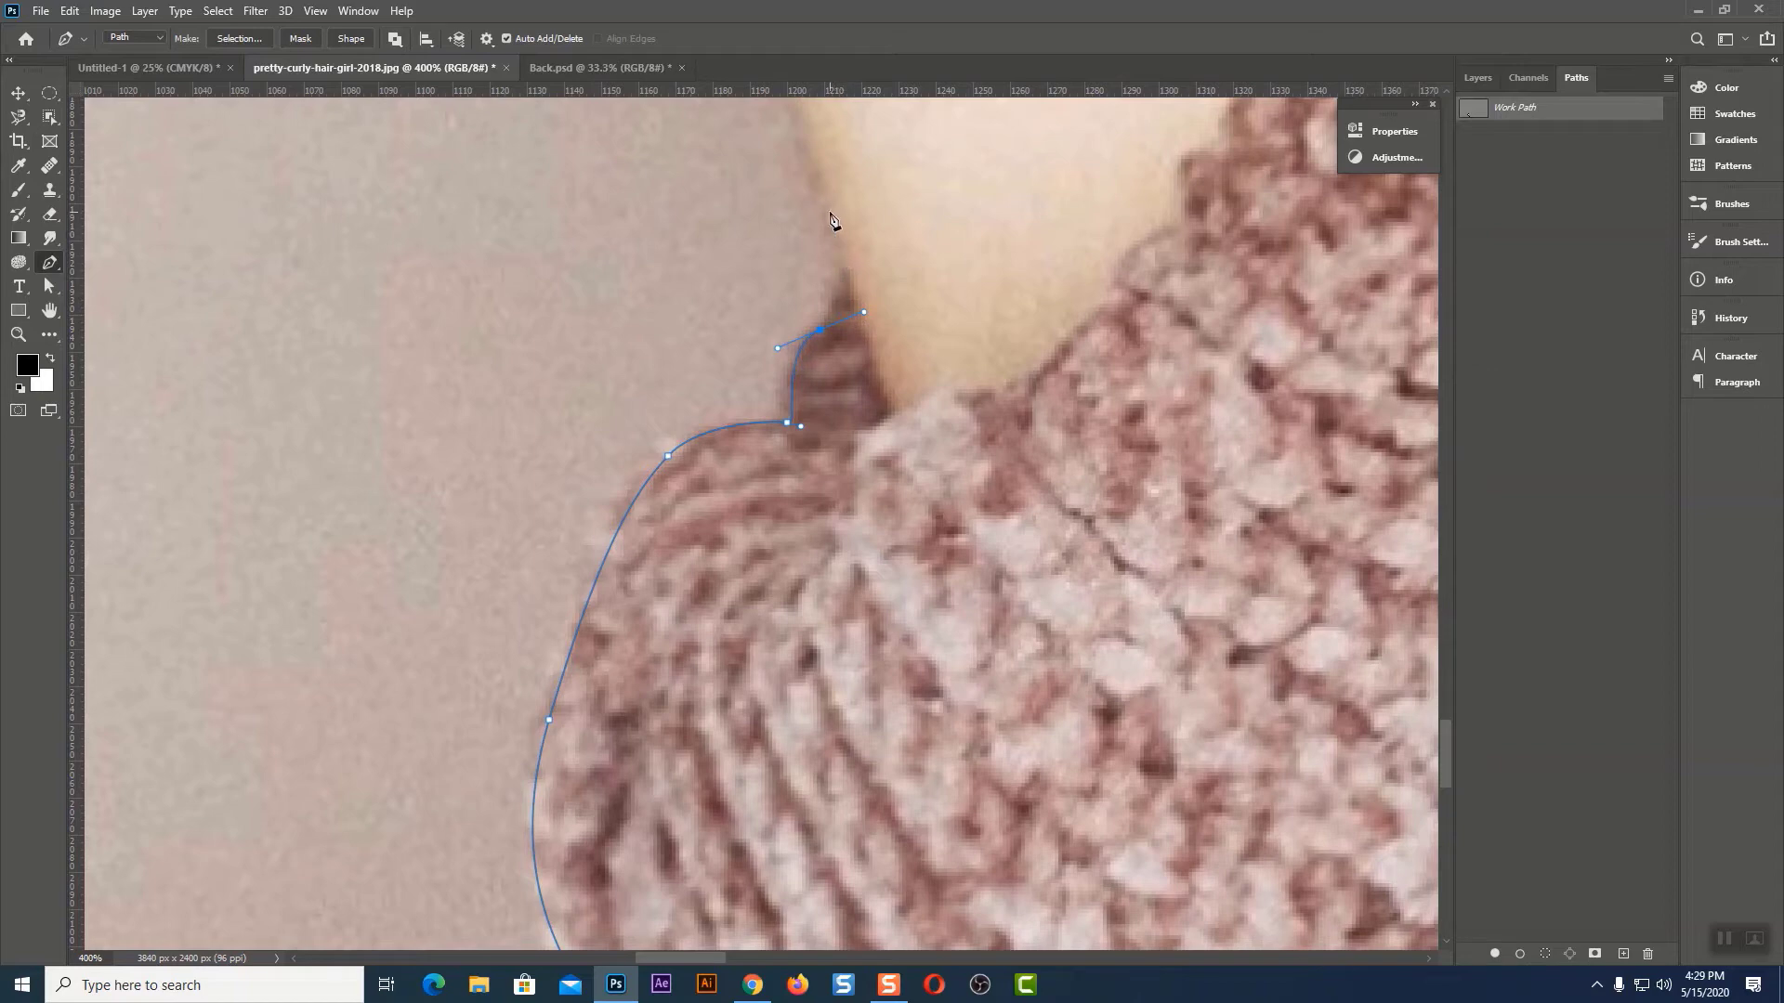
Extend the path along the arm's edge and around the first fingertip
scroll(876, 370, "up", 3)
scroll(868, 486, "up", 3)
scroll(952, 278, "left", 3)
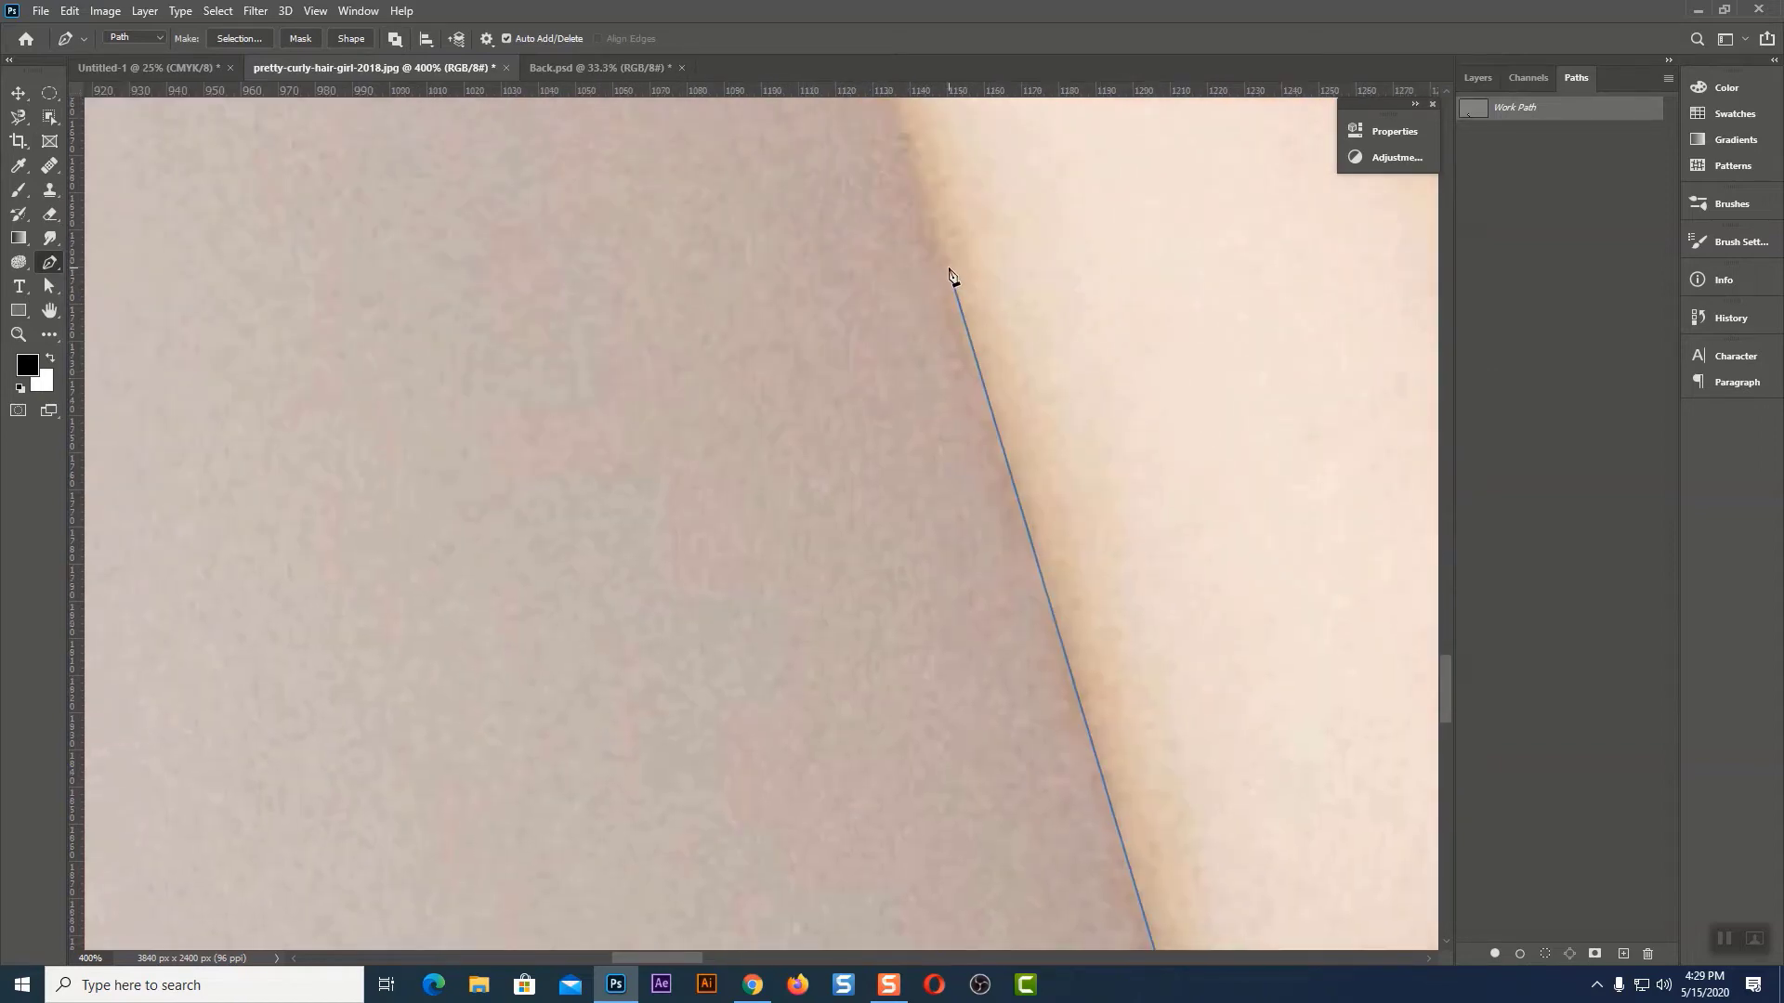
scroll(966, 372, "up", 3)
scroll(967, 422, "up", 3)
scroll(967, 422, "left", 3)
left_click_drag(956, 635, 933, 642)
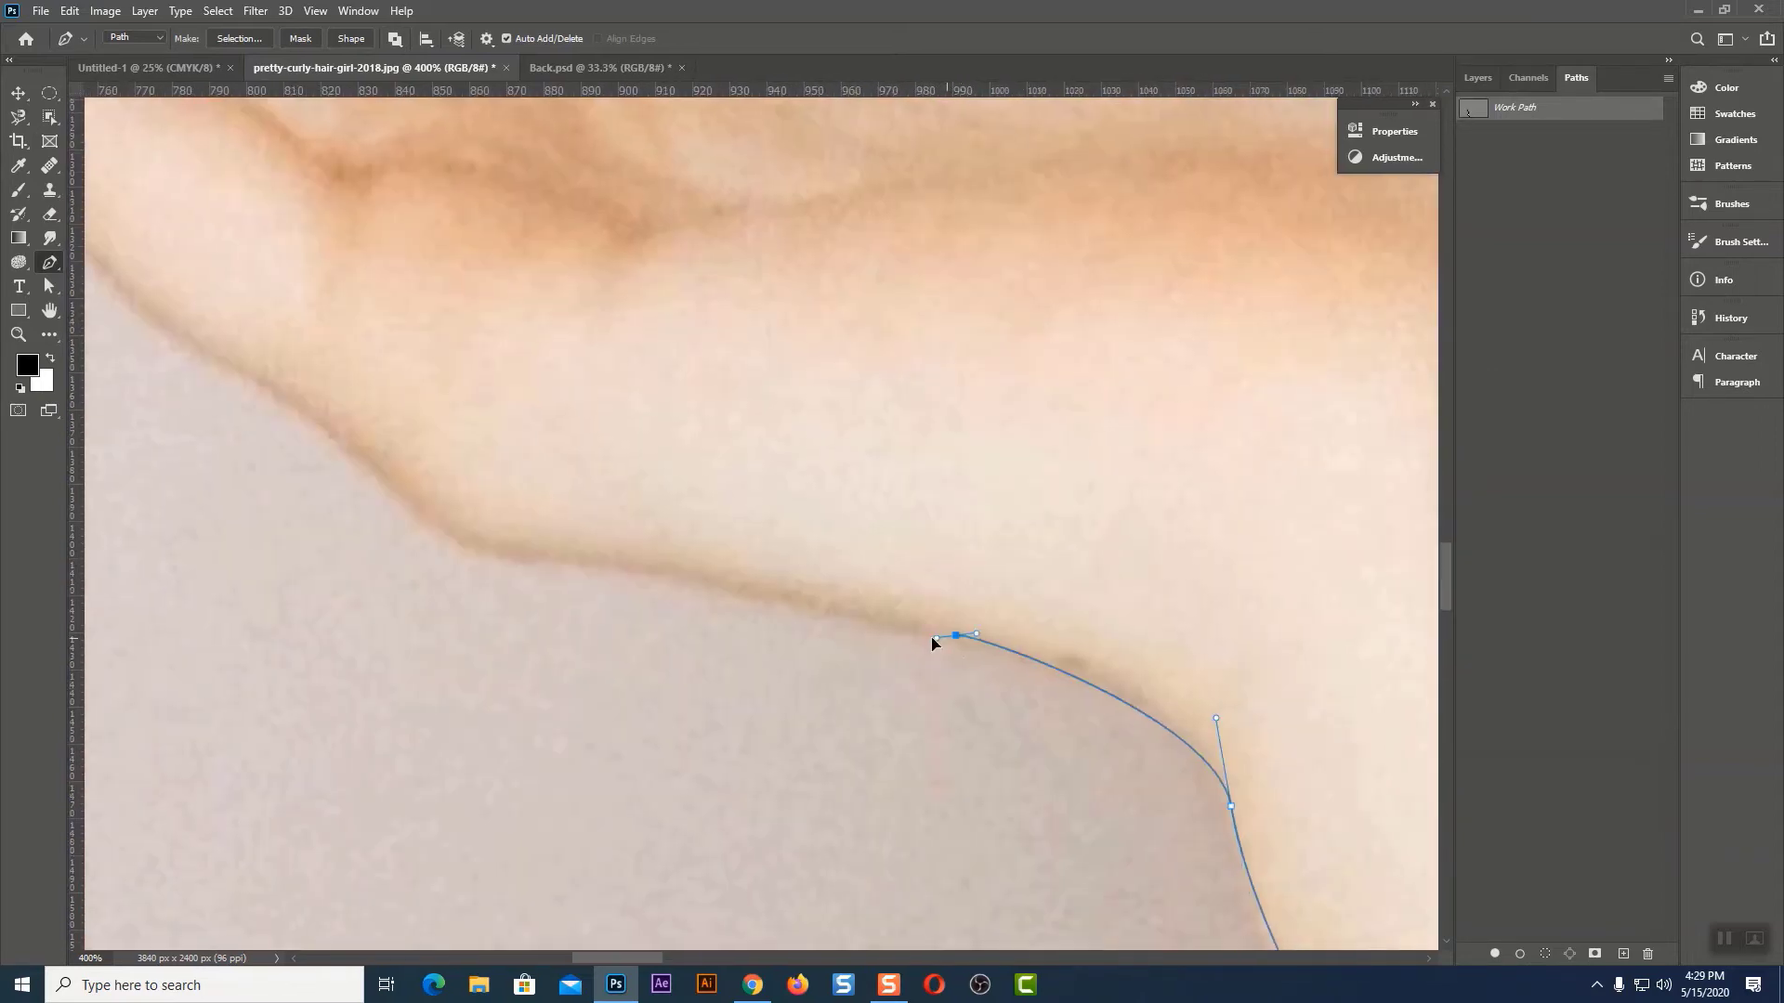
scroll(967, 557, "left", 3)
scroll(995, 498, "up", 3)
left_click(1099, 677)
left_click_drag(985, 587, 975, 557)
scroll(976, 558, "left", 3)
left_click(1057, 572)
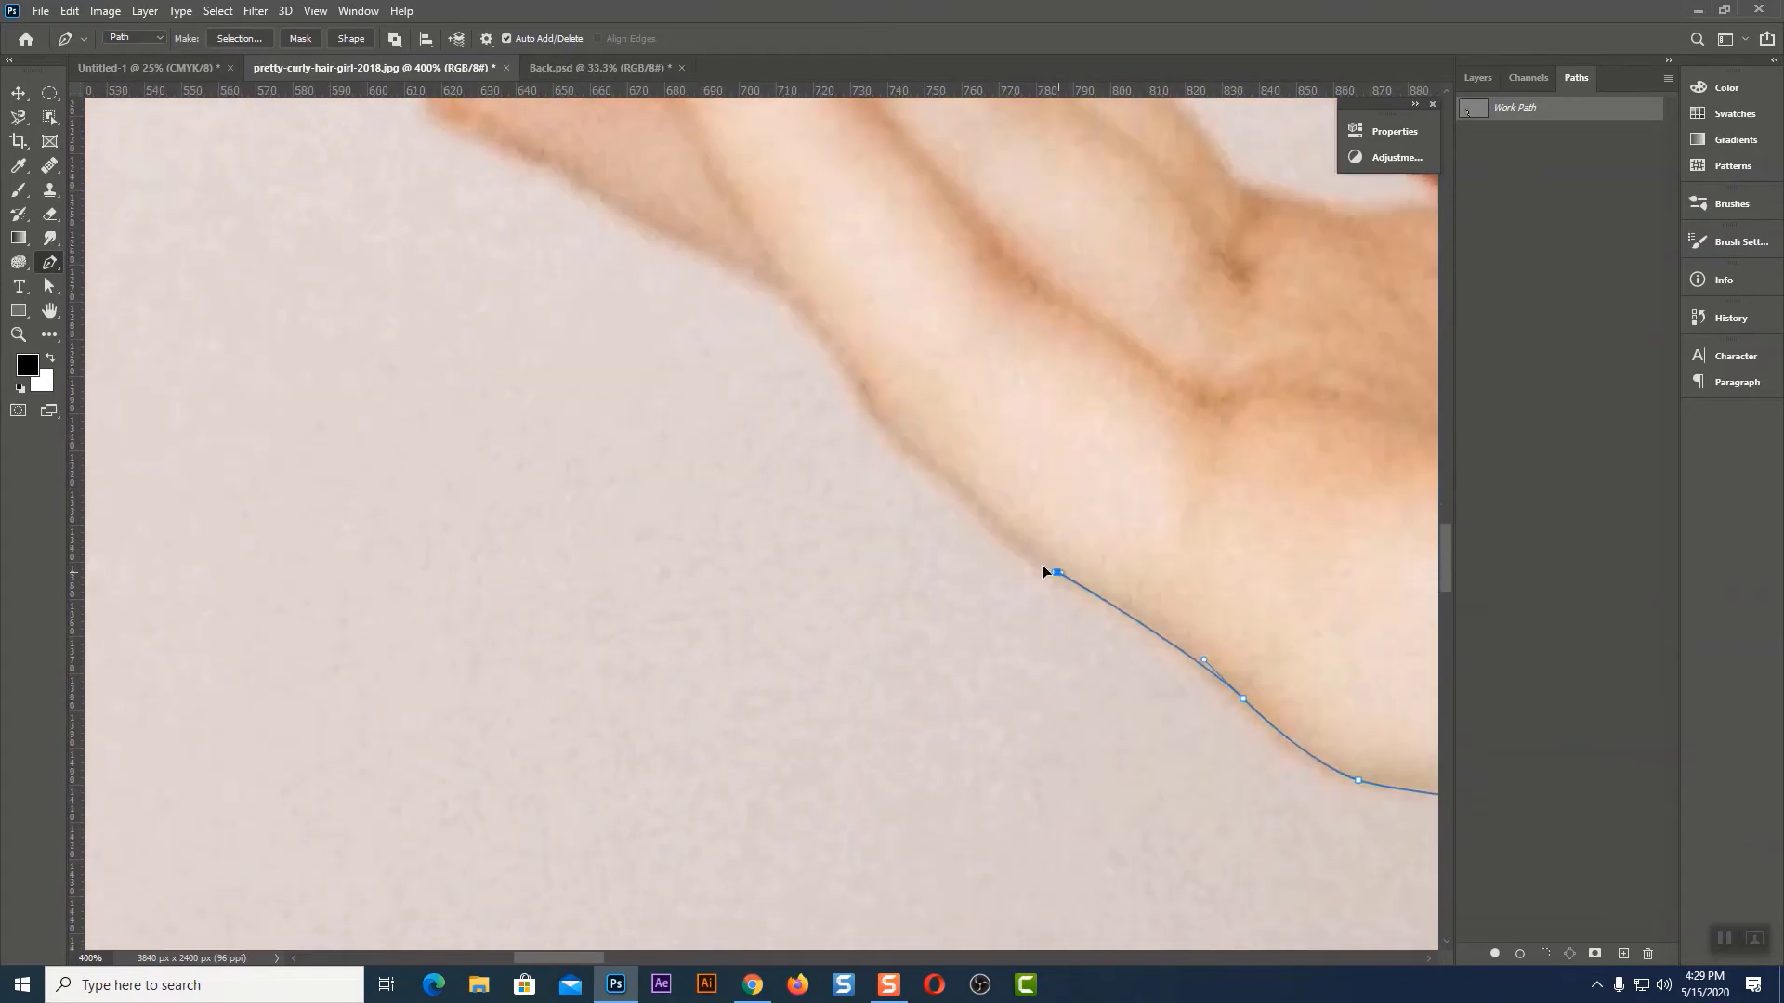
left_click(816, 338)
scroll(816, 338, "up", 3)
left_click(804, 366)
left_click(921, 262)
left_click(1044, 285)
left_click_drag(1154, 381, 1182, 654)
Curve the path into the gap between fingers and over the top fingertip
left_click(1057, 510)
left_click_drag(1023, 431, 1026, 394)
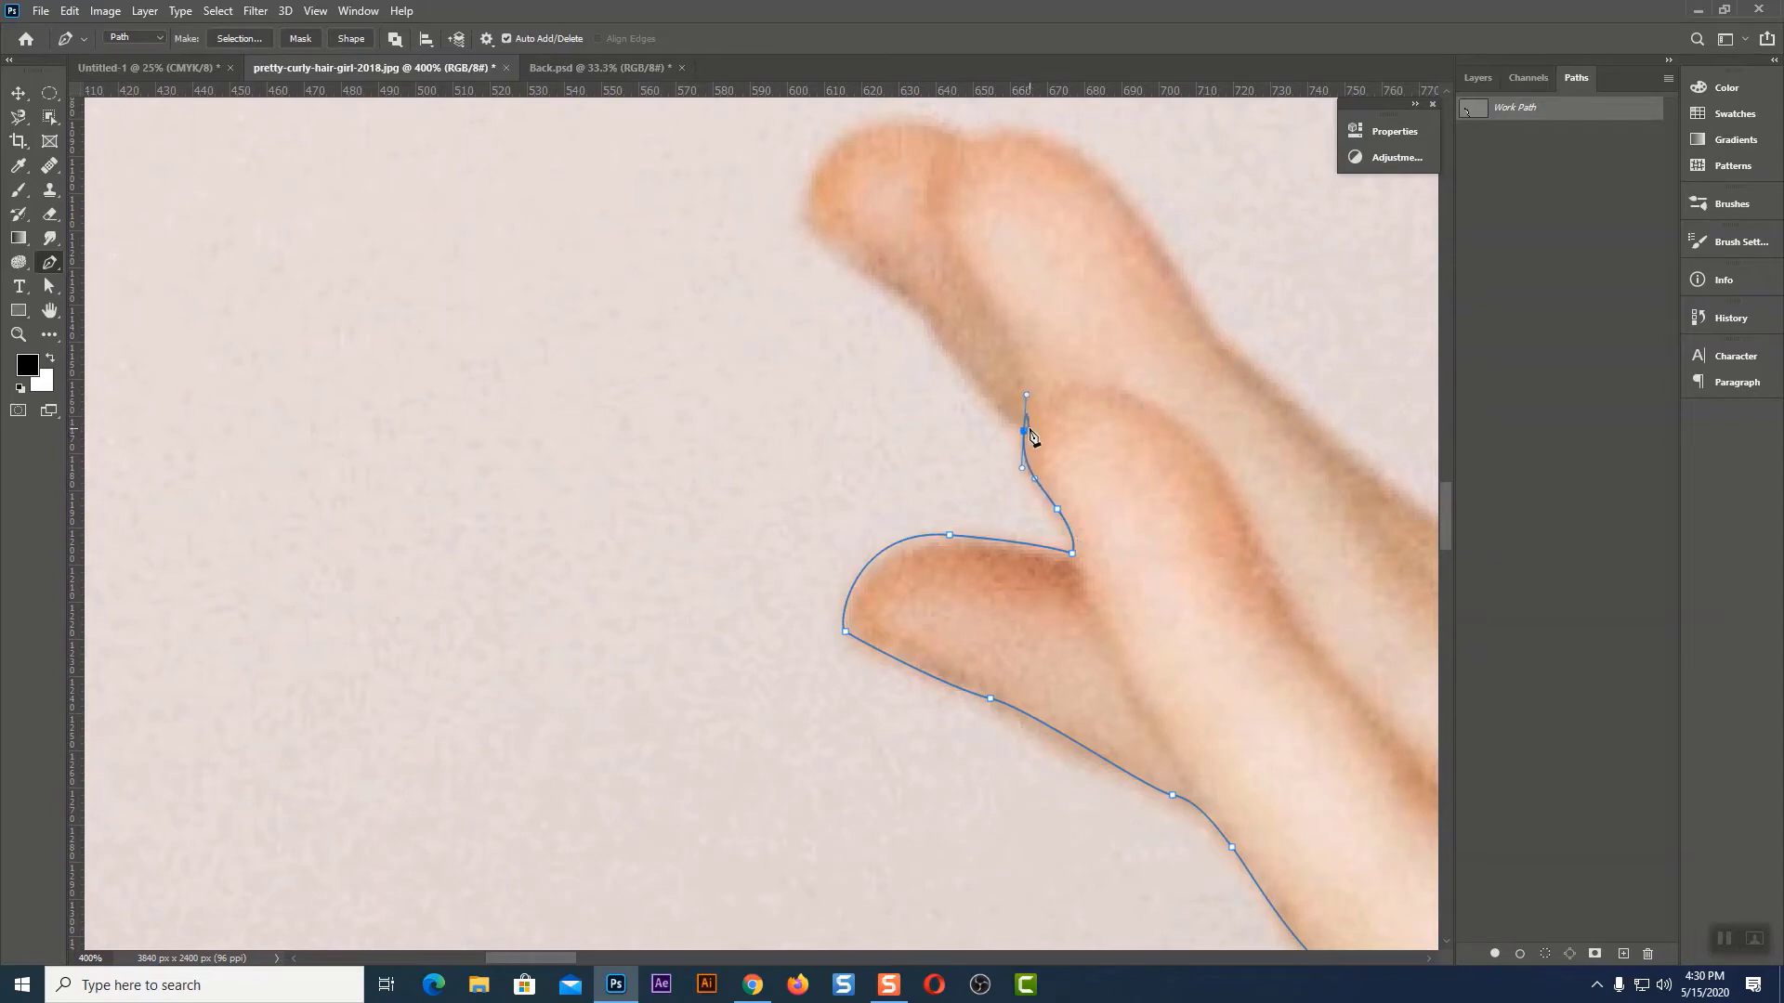
left_click_drag(930, 322, 902, 265)
left_click_drag(797, 212, 771, 145)
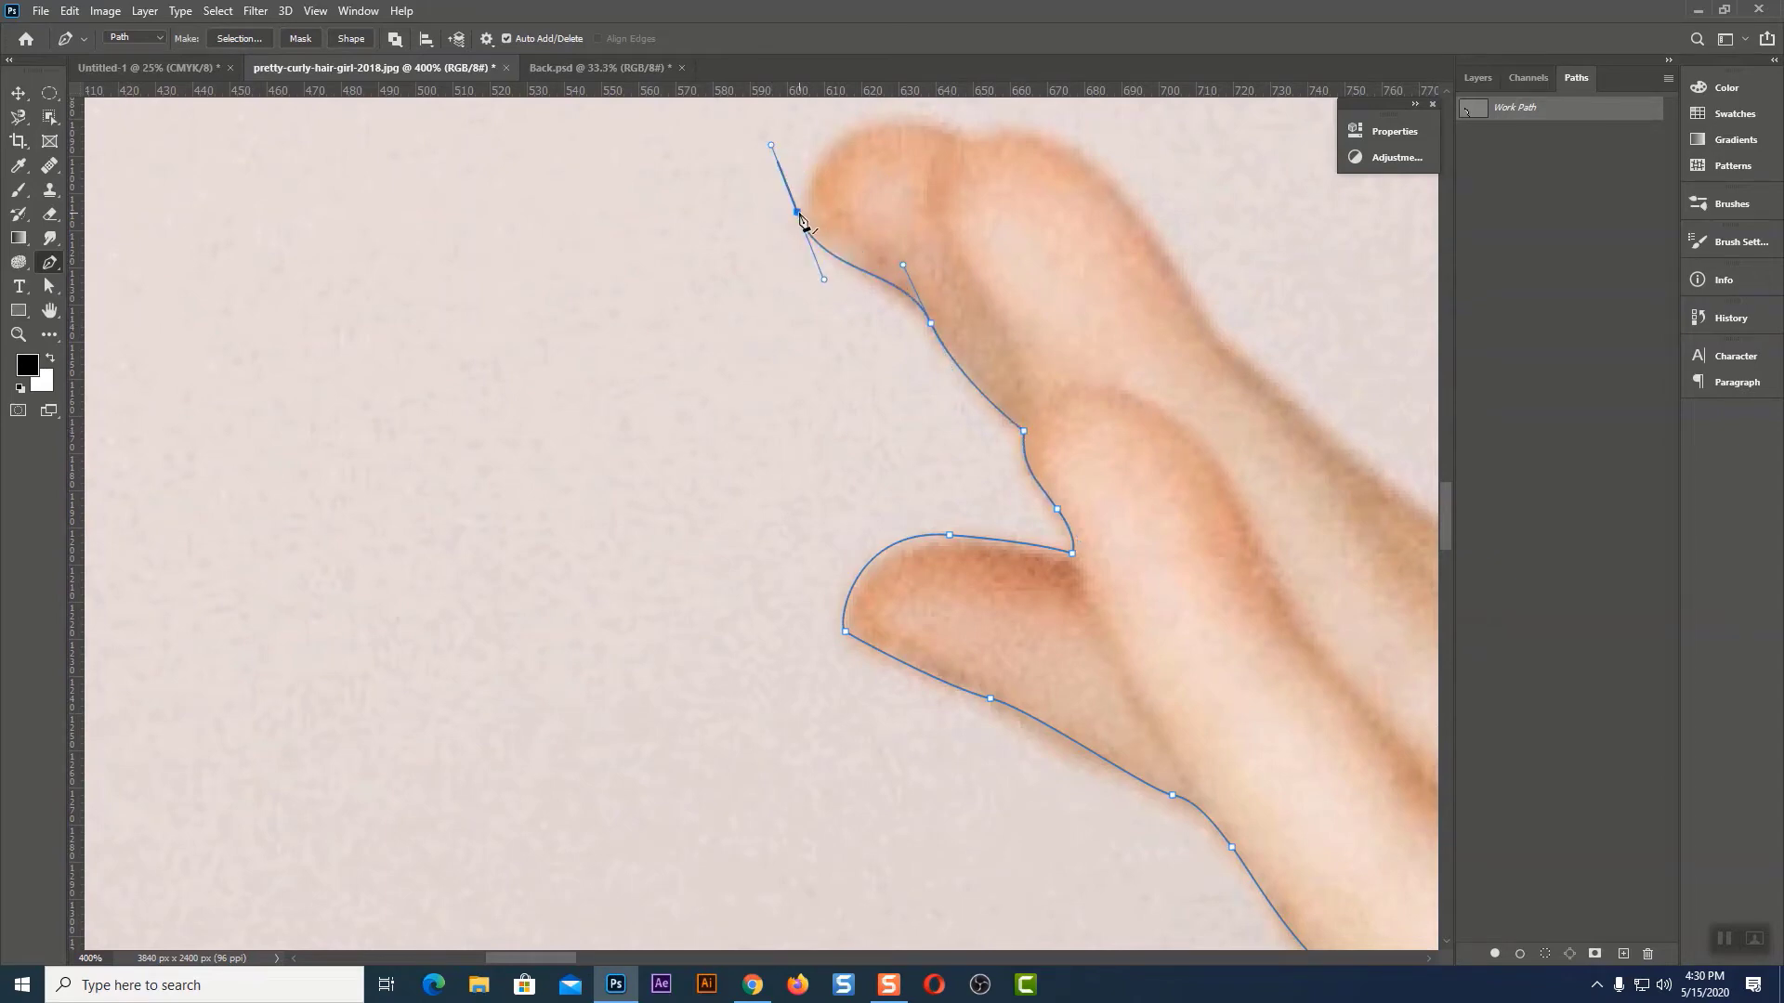
left_click_drag(960, 137, 1103, 204)
scroll(944, 498, "up", 5)
left_click_drag(956, 589, 1068, 797)
scroll(933, 521, "down", 5)
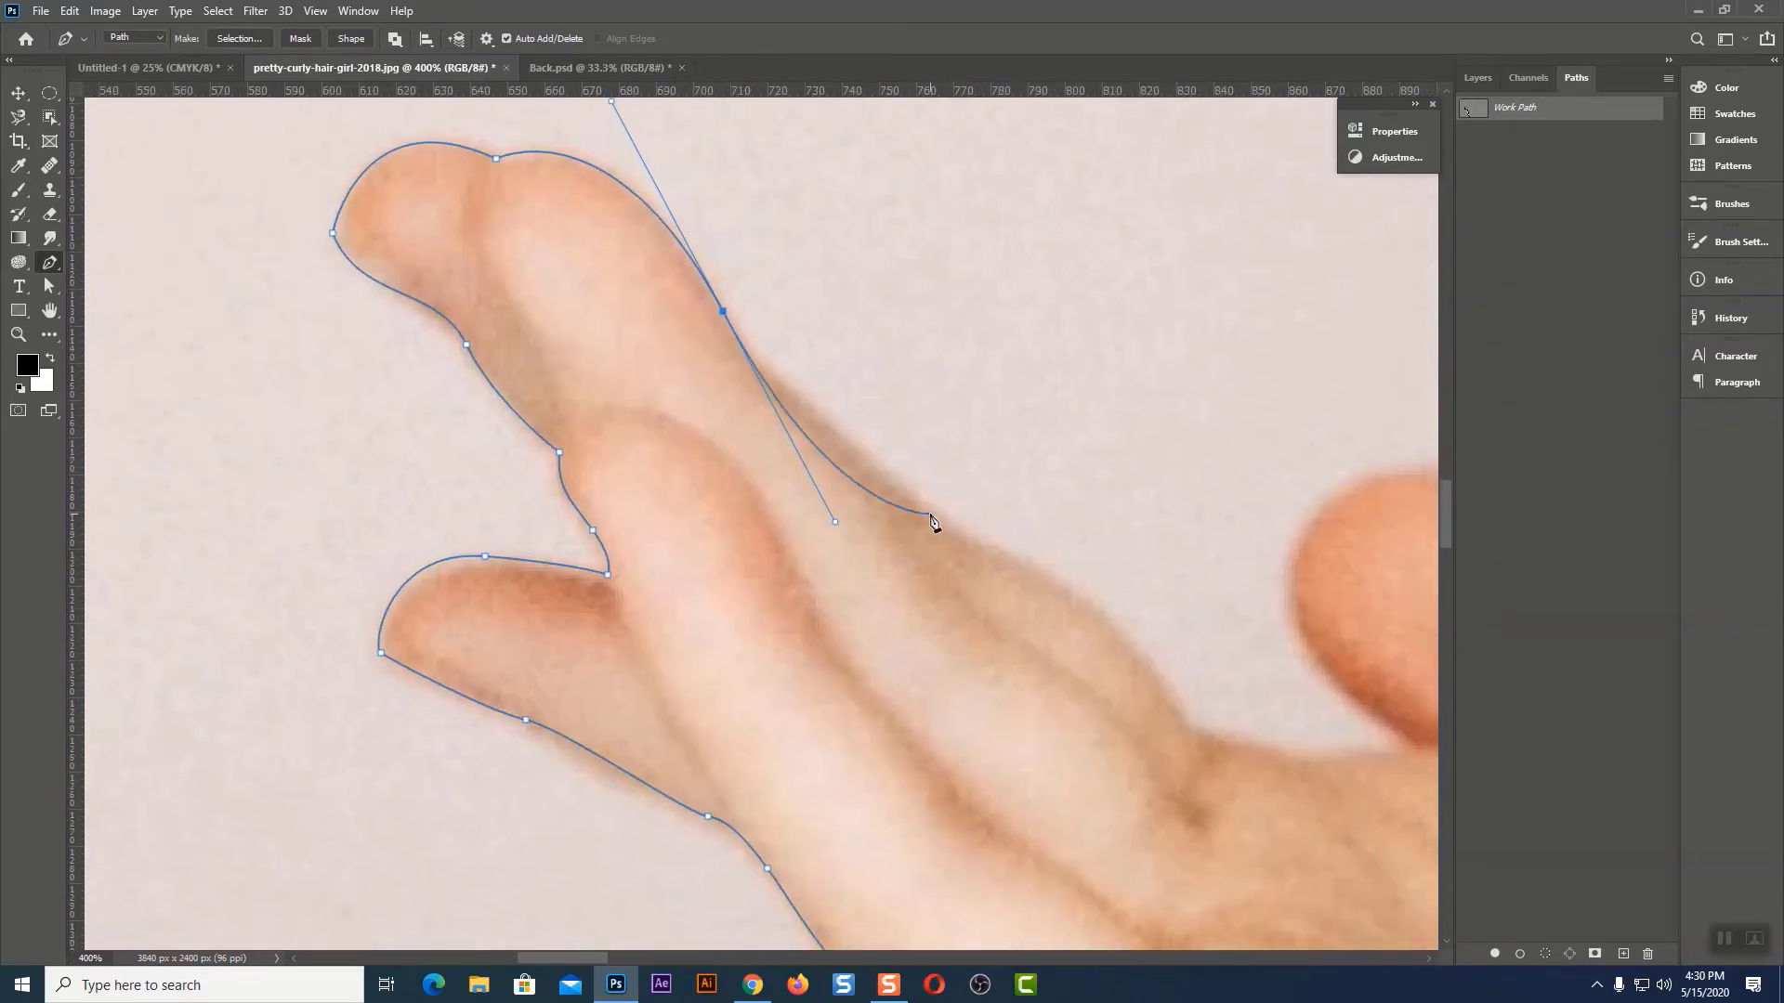
left_click(763, 366)
left_click_drag(887, 478, 922, 500)
Trace around the thumb, along the back of the hand and the wrist's top edge
left_click_drag(1044, 509, 801, 292)
left_click(773, 344)
left_click(946, 502)
left_click(1061, 540)
left_click(1171, 529)
left_click_drag(1051, 391, 1034, 318)
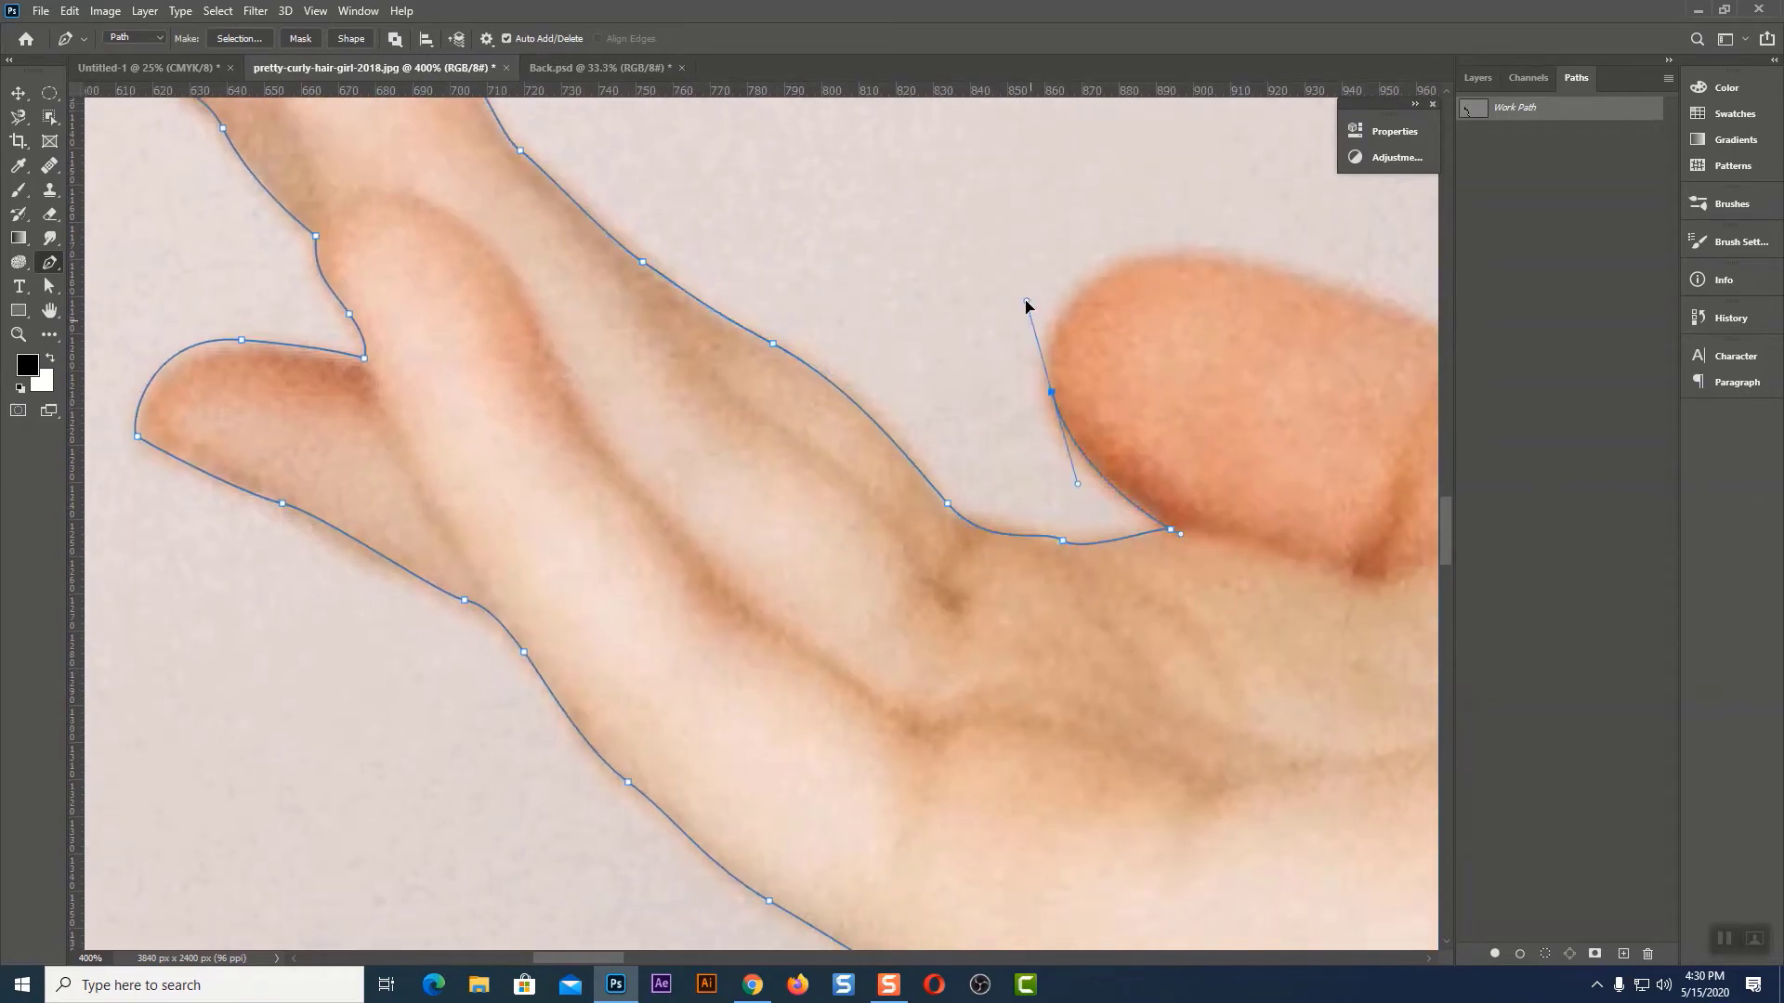
left_click(1219, 253)
left_click_drag(1222, 261, 609, 261)
left_click(876, 371)
left_click_drag(1211, 409, 522, 228)
left_click_drag(277, 234, 367, 278)
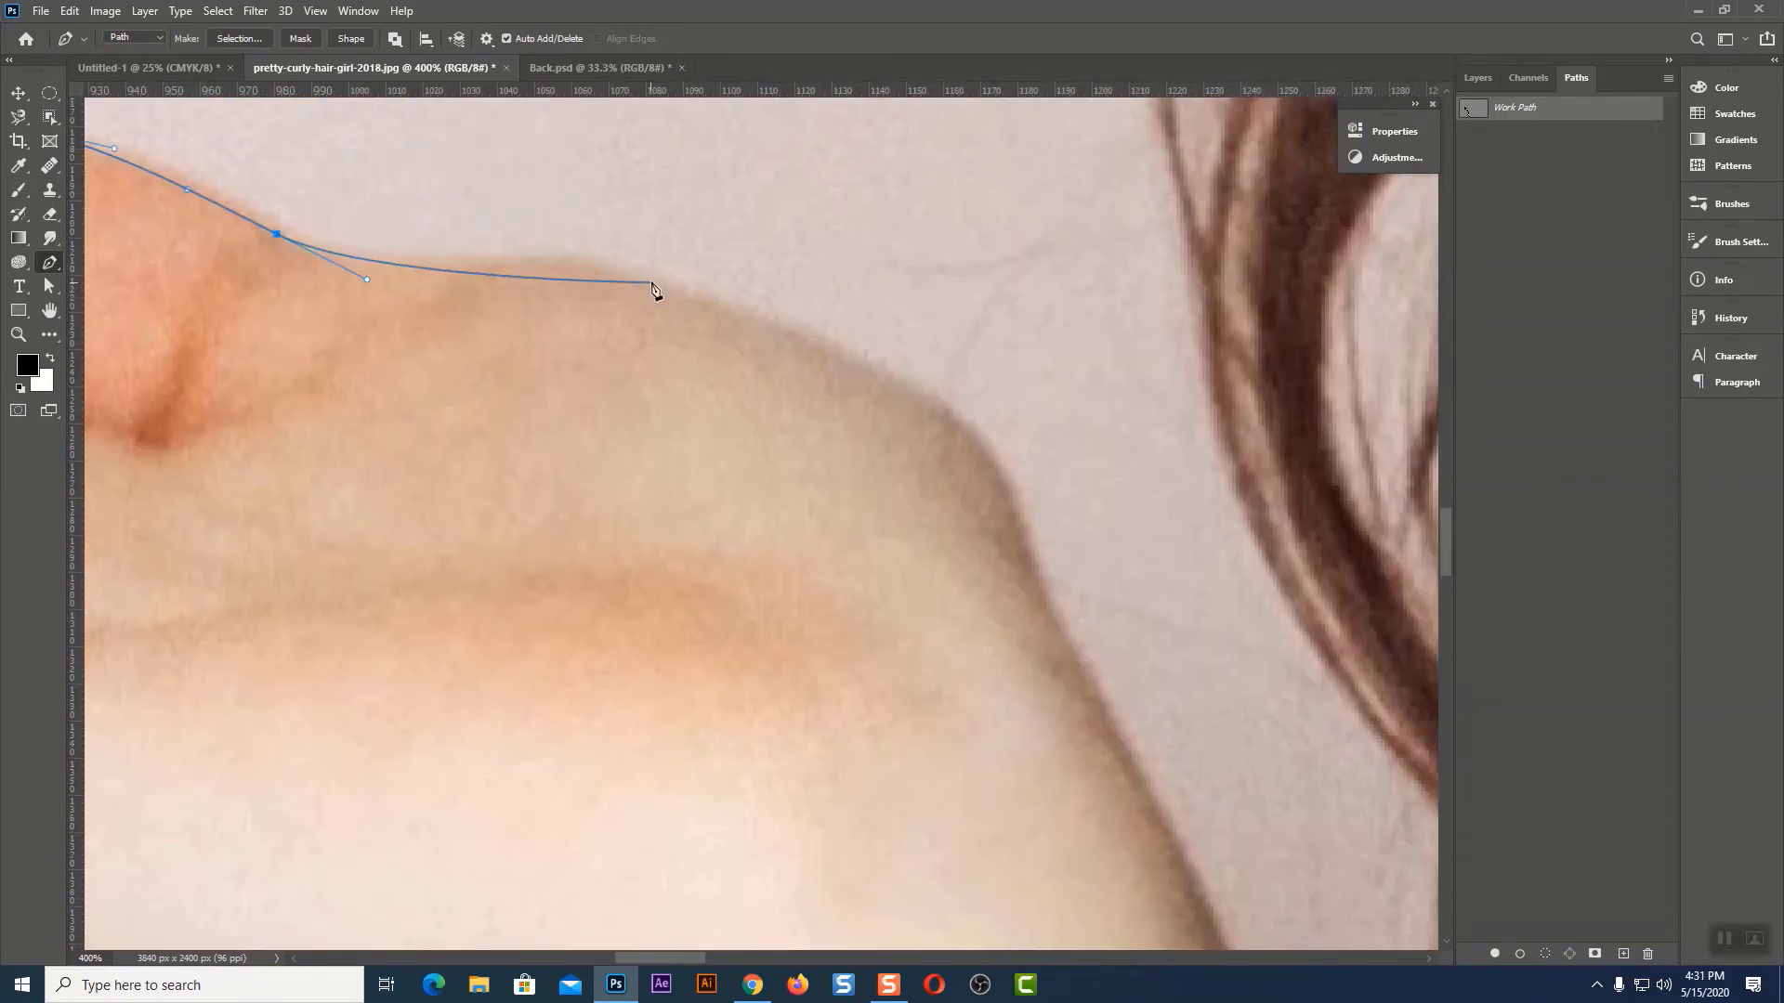
Trace the upper arm to a corner where it meets the sweater, then review the outline
left_click(957, 420)
left_click_drag(1055, 685, 784, 231)
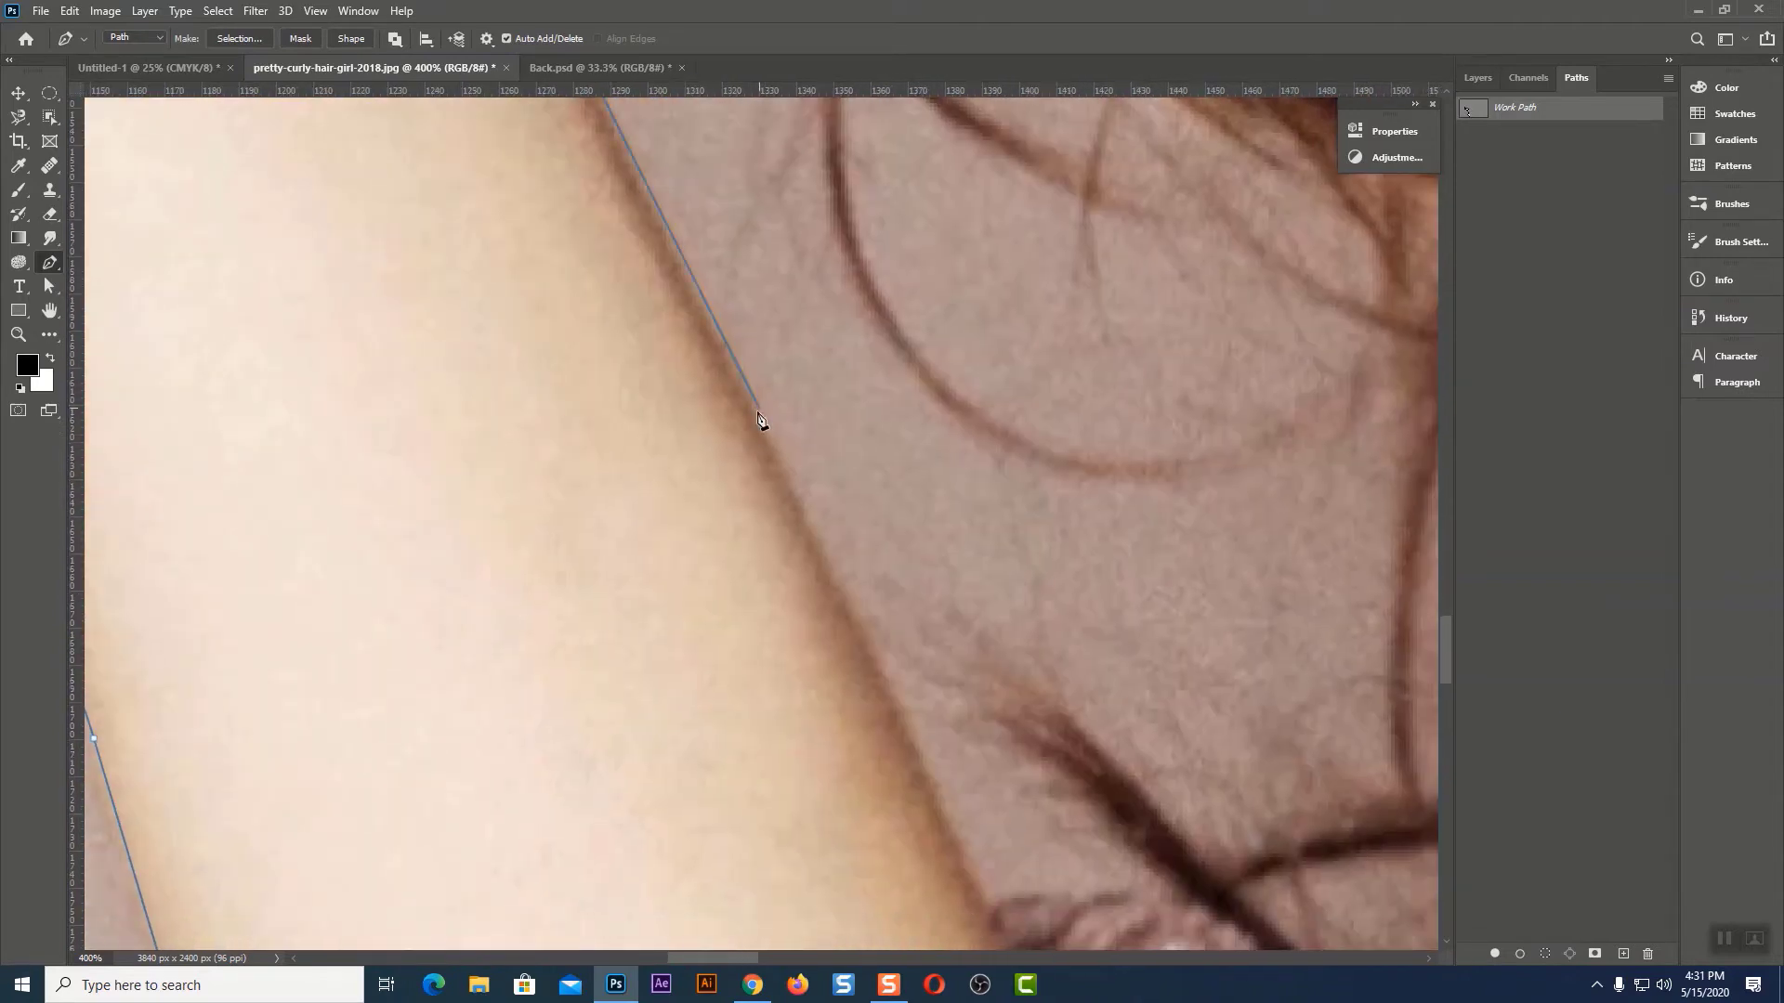
left_click_drag(943, 823, 868, 418)
left_click(909, 497)
left_click_drag(1067, 472, 1114, 477)
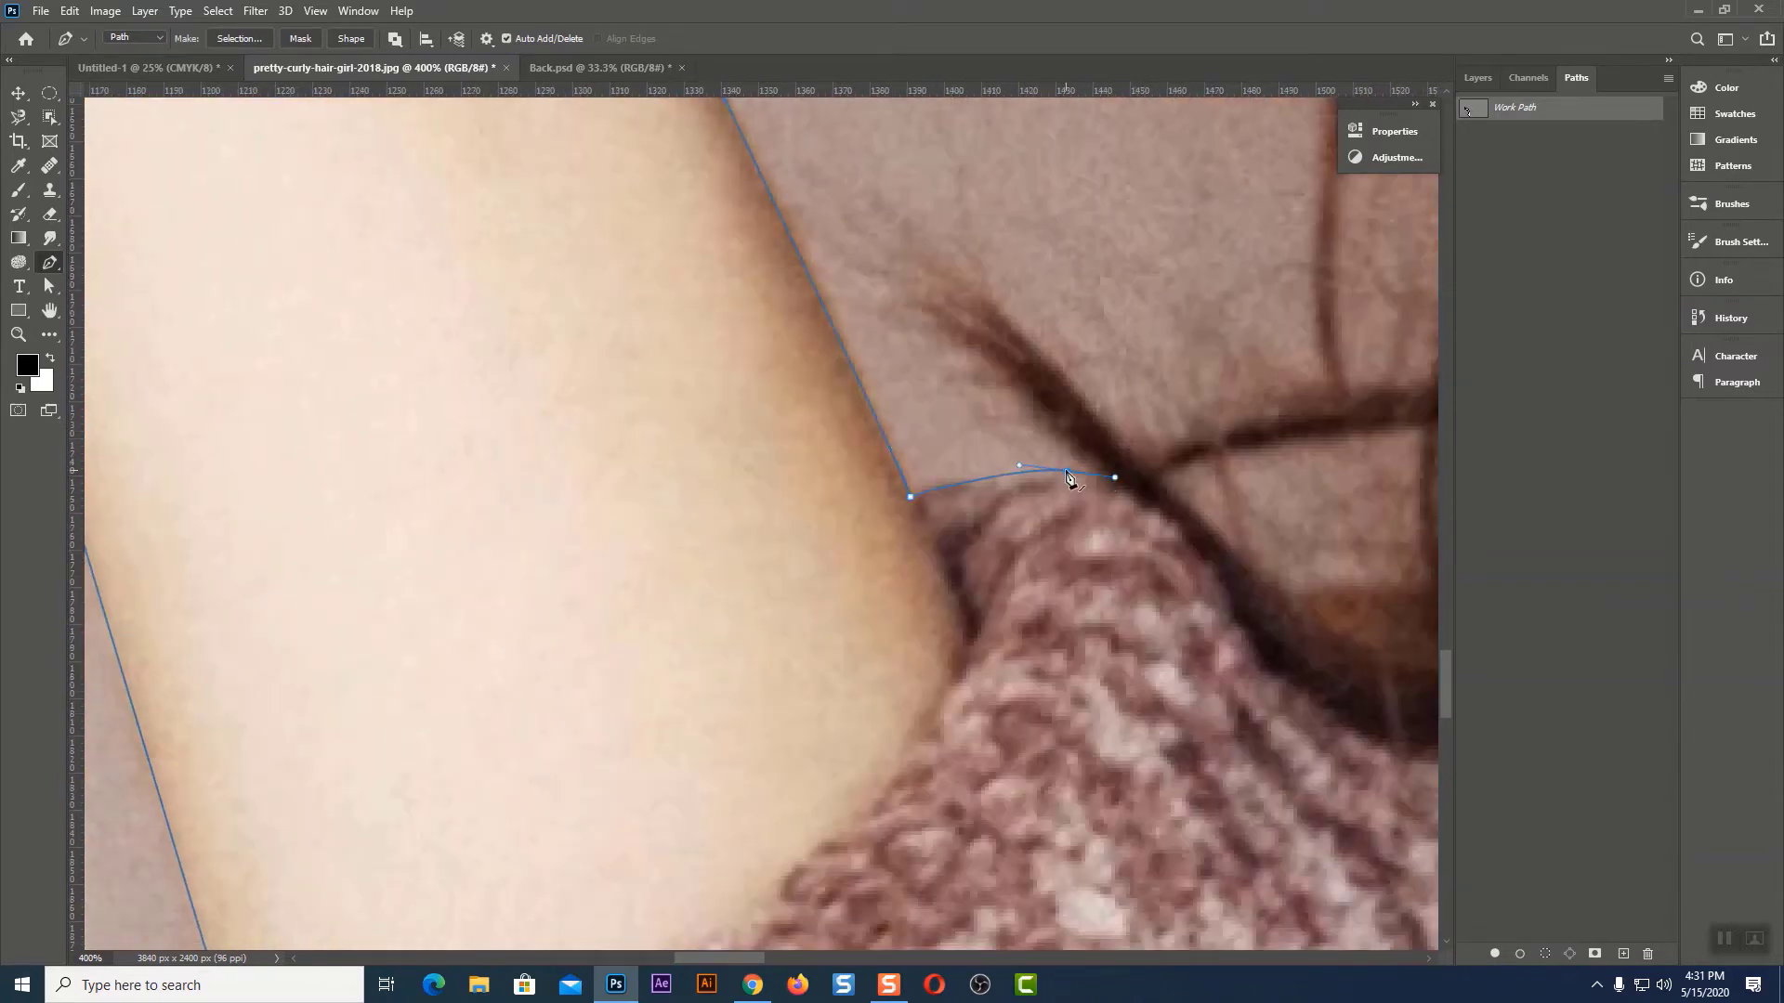
key("ctrl+0")
key("ctrl+plus")
key("ctrl+plus")
mouse_move(841, 486)
left_mouse_down()
mouse_move(851, 515)
mouse_move(620, 609)
left_mouse_up()
left_click_drag(1301, 307, 1051, 616)
scroll(886, 543, "up", 4)
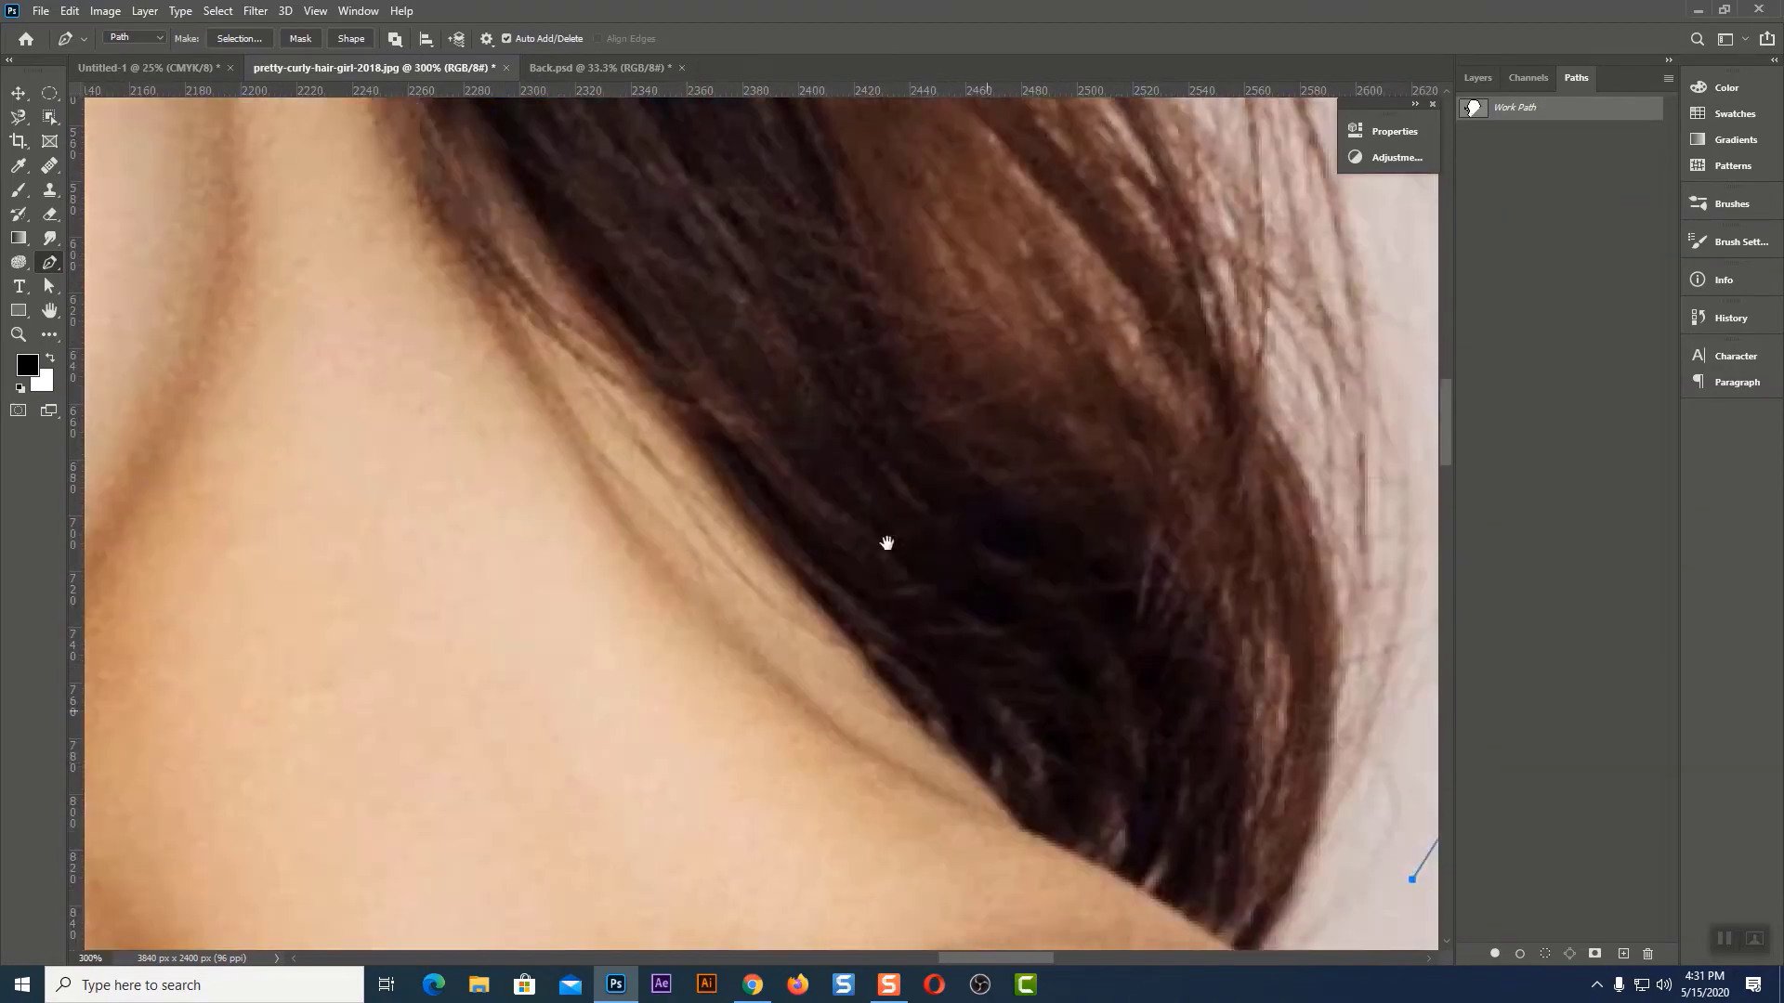
left_click_drag(886, 542, 343, 110)
Curve the path over the shoulder and down the sweater's edge
left_click_drag(1047, 521, 788, 280)
left_click_drag(977, 627, 997, 708)
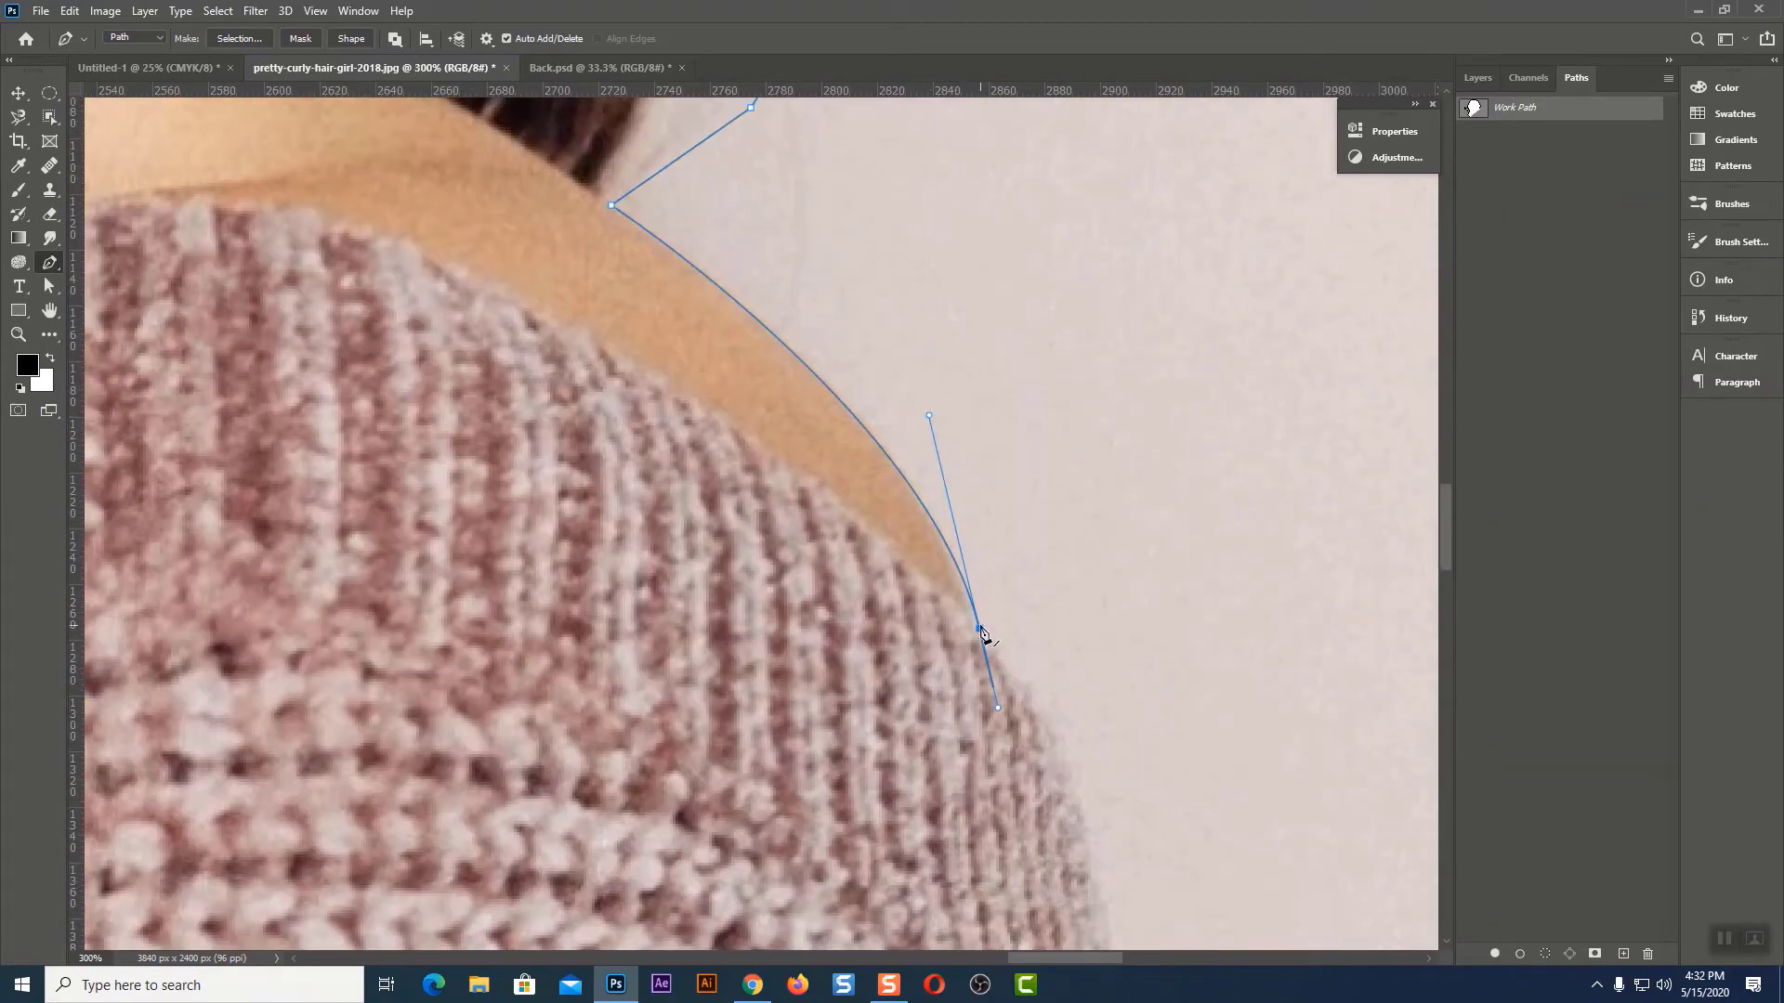
scroll(981, 633, "down", 4)
left_click_drag(955, 651, 968, 790)
scroll(967, 697, "down", 2)
scroll(968, 790, "down", 5)
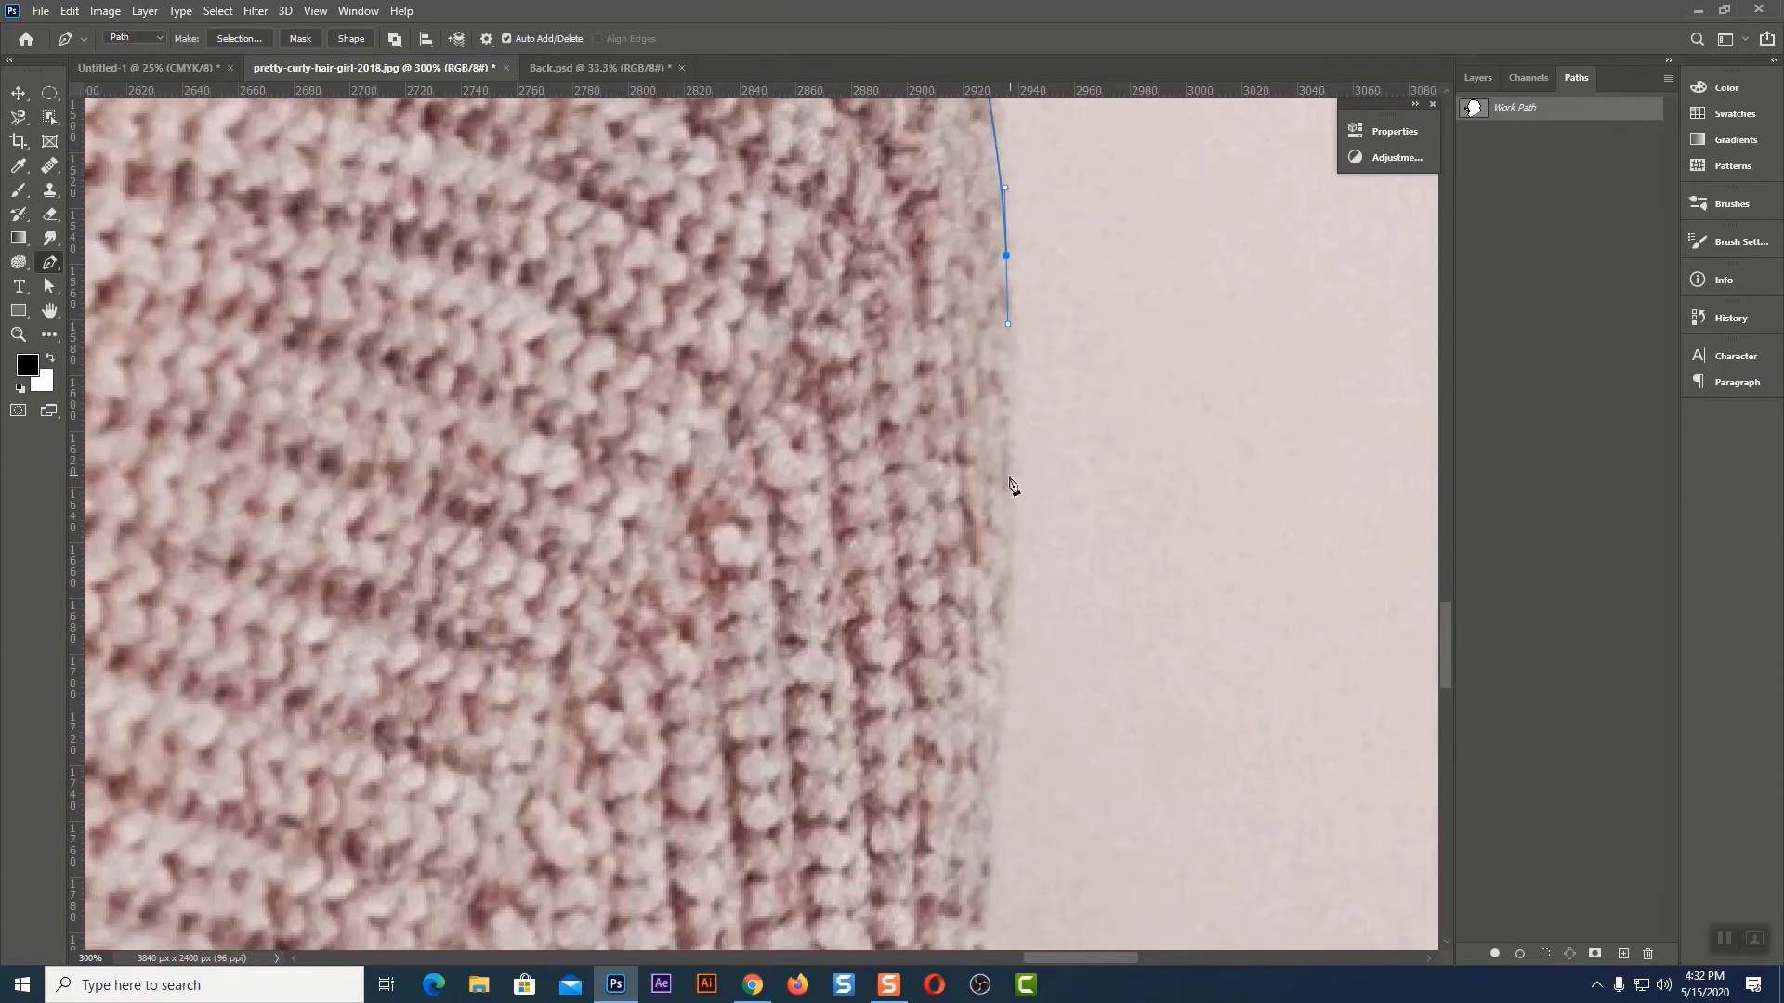
scroll(1014, 418, "down", 5)
left_click_drag(841, 275, 846, 320)
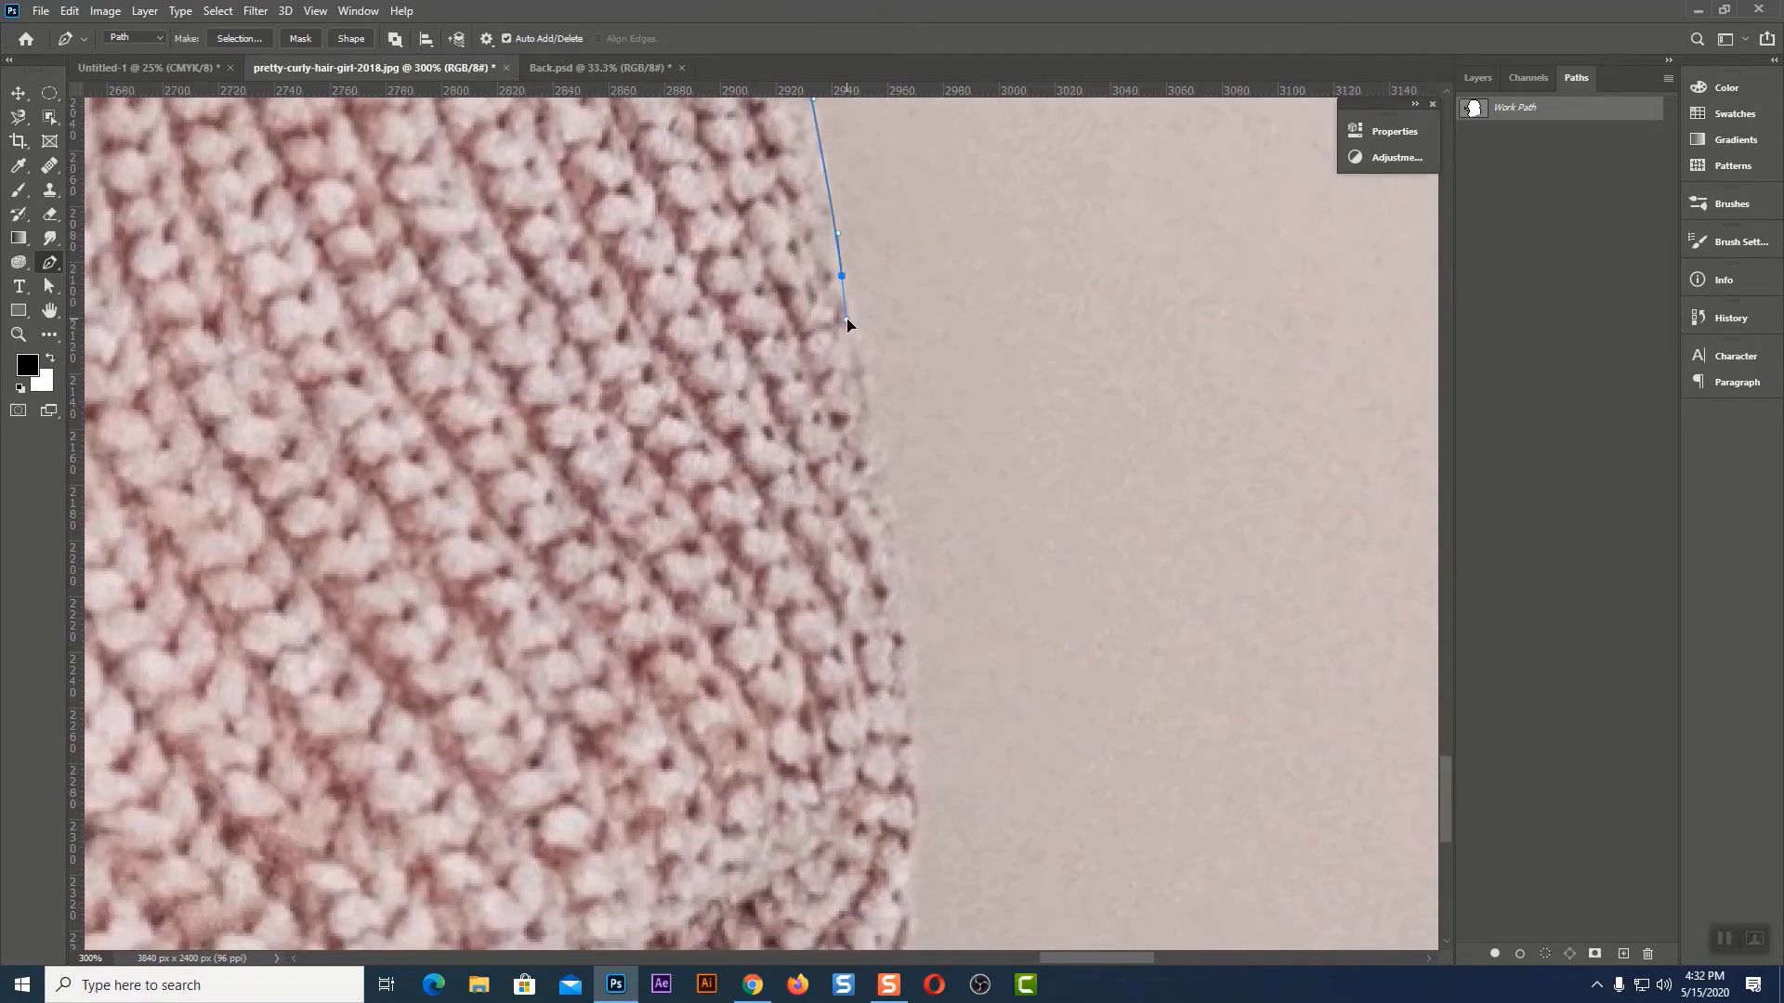
scroll(864, 297, "down", 5)
Run anchors down the sweater's right edge to the image bottom and close the path
left_click(894, 242)
left_click(923, 402)
left_click(922, 532)
left_click(920, 648)
left_click_drag(925, 702, 926, 725)
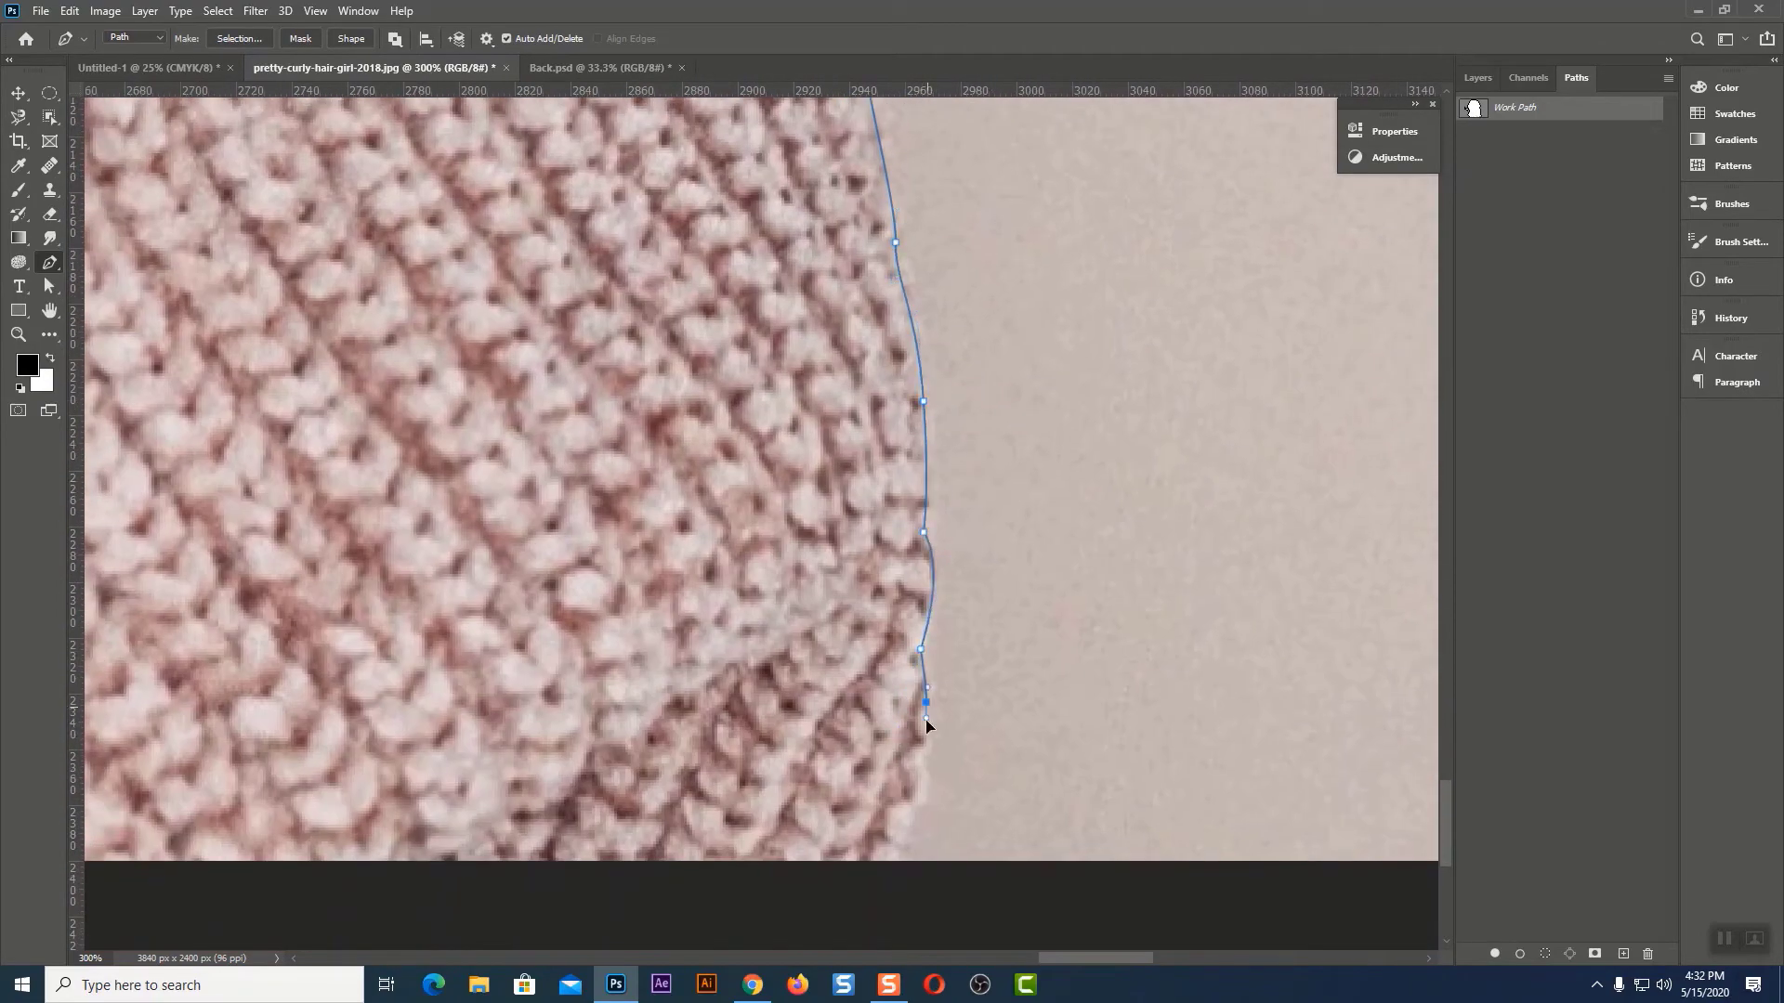
left_click(926, 746)
left_click_drag(915, 808, 900, 836)
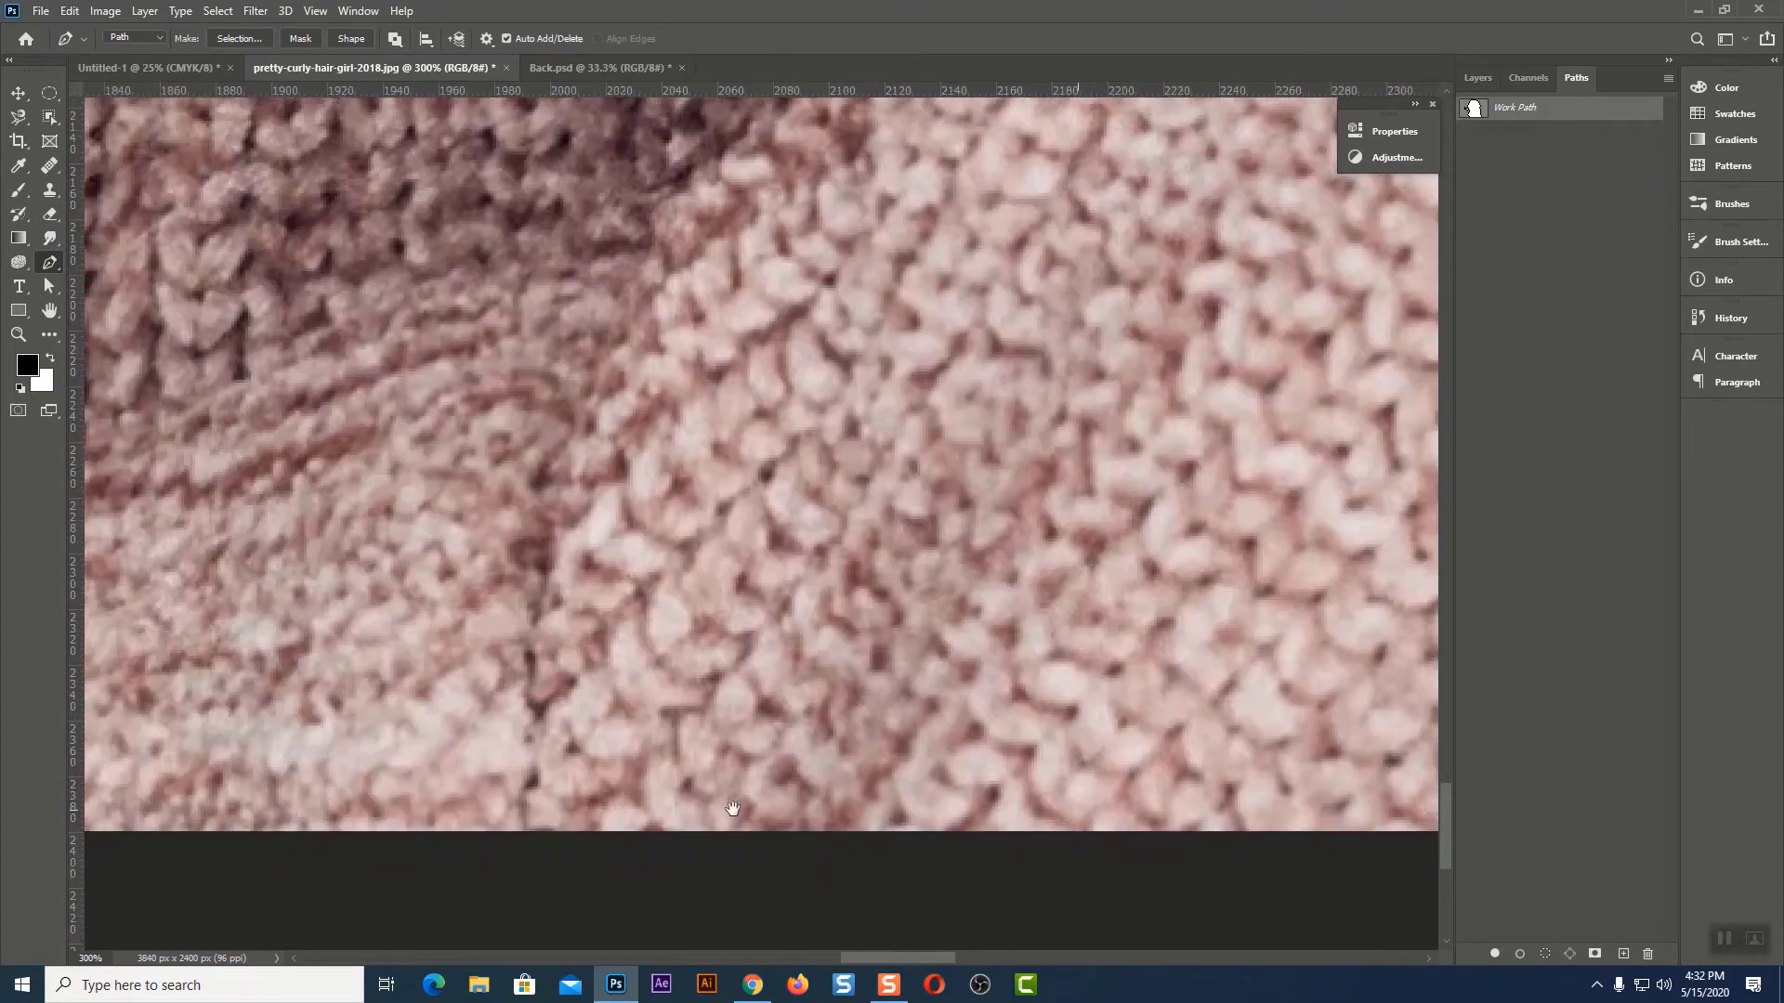
mouse_move(894, 899)
left_mouse_down()
mouse_move(934, 765)
mouse_move(1393, 771)
left_mouse_up()
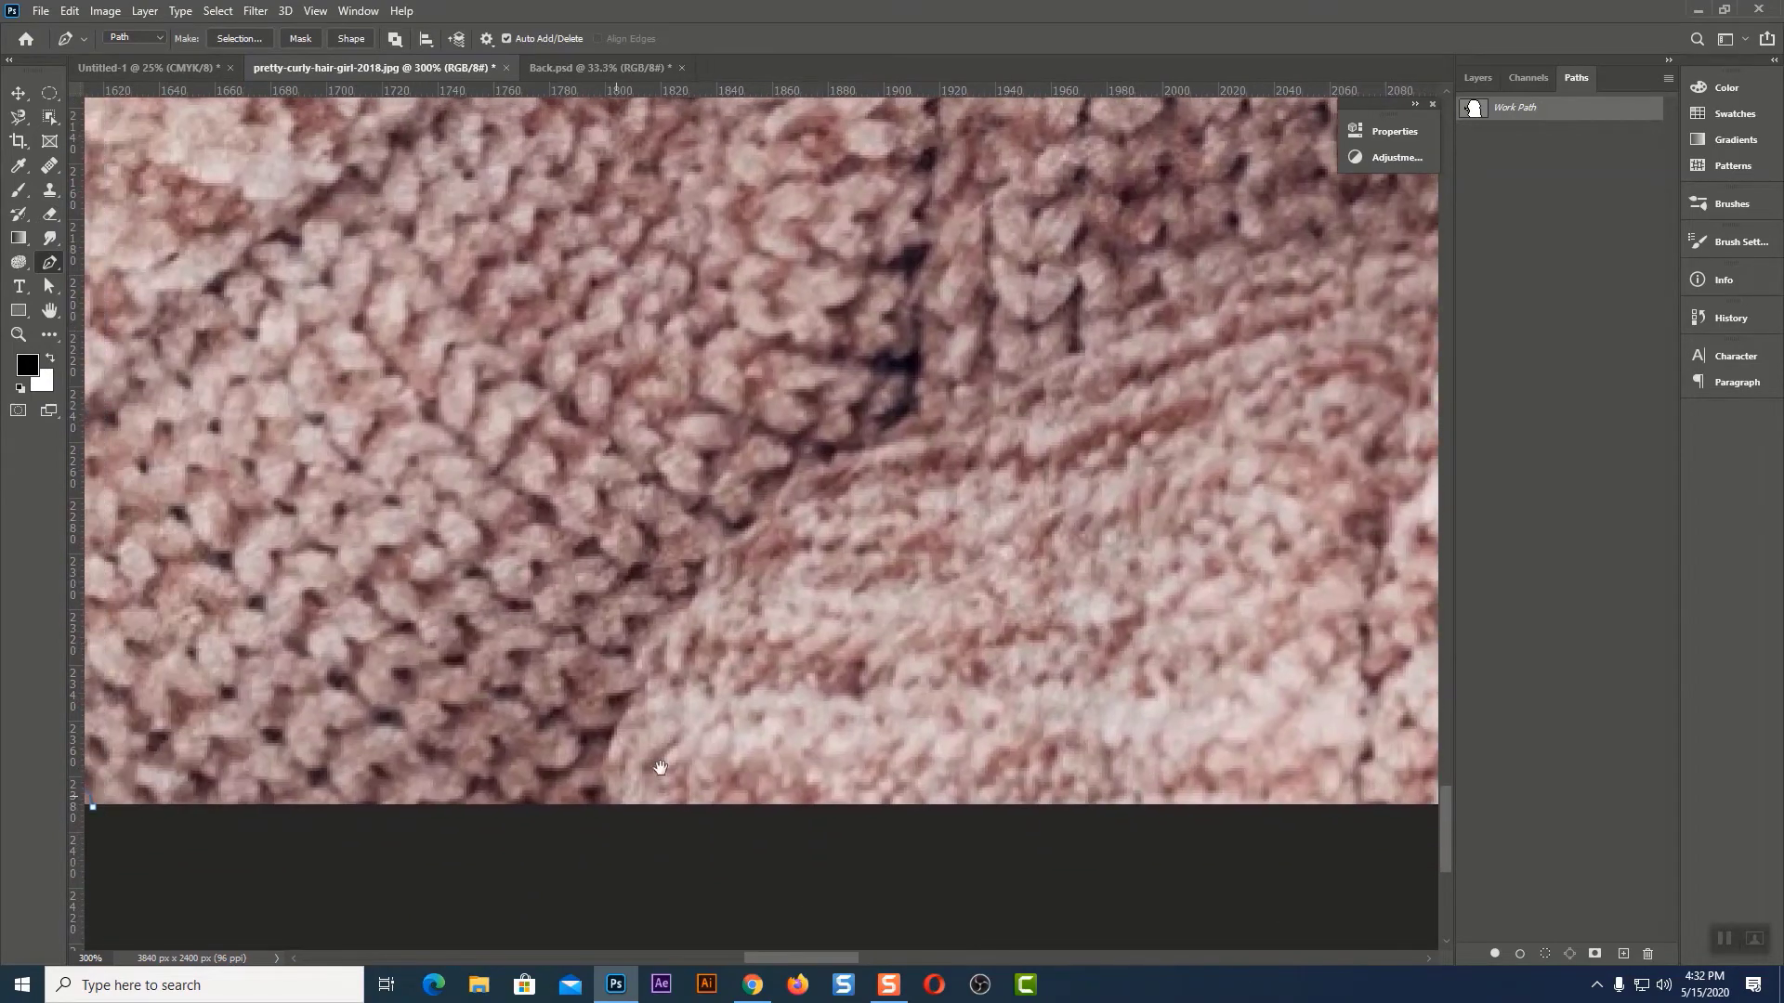
left_click(816, 801)
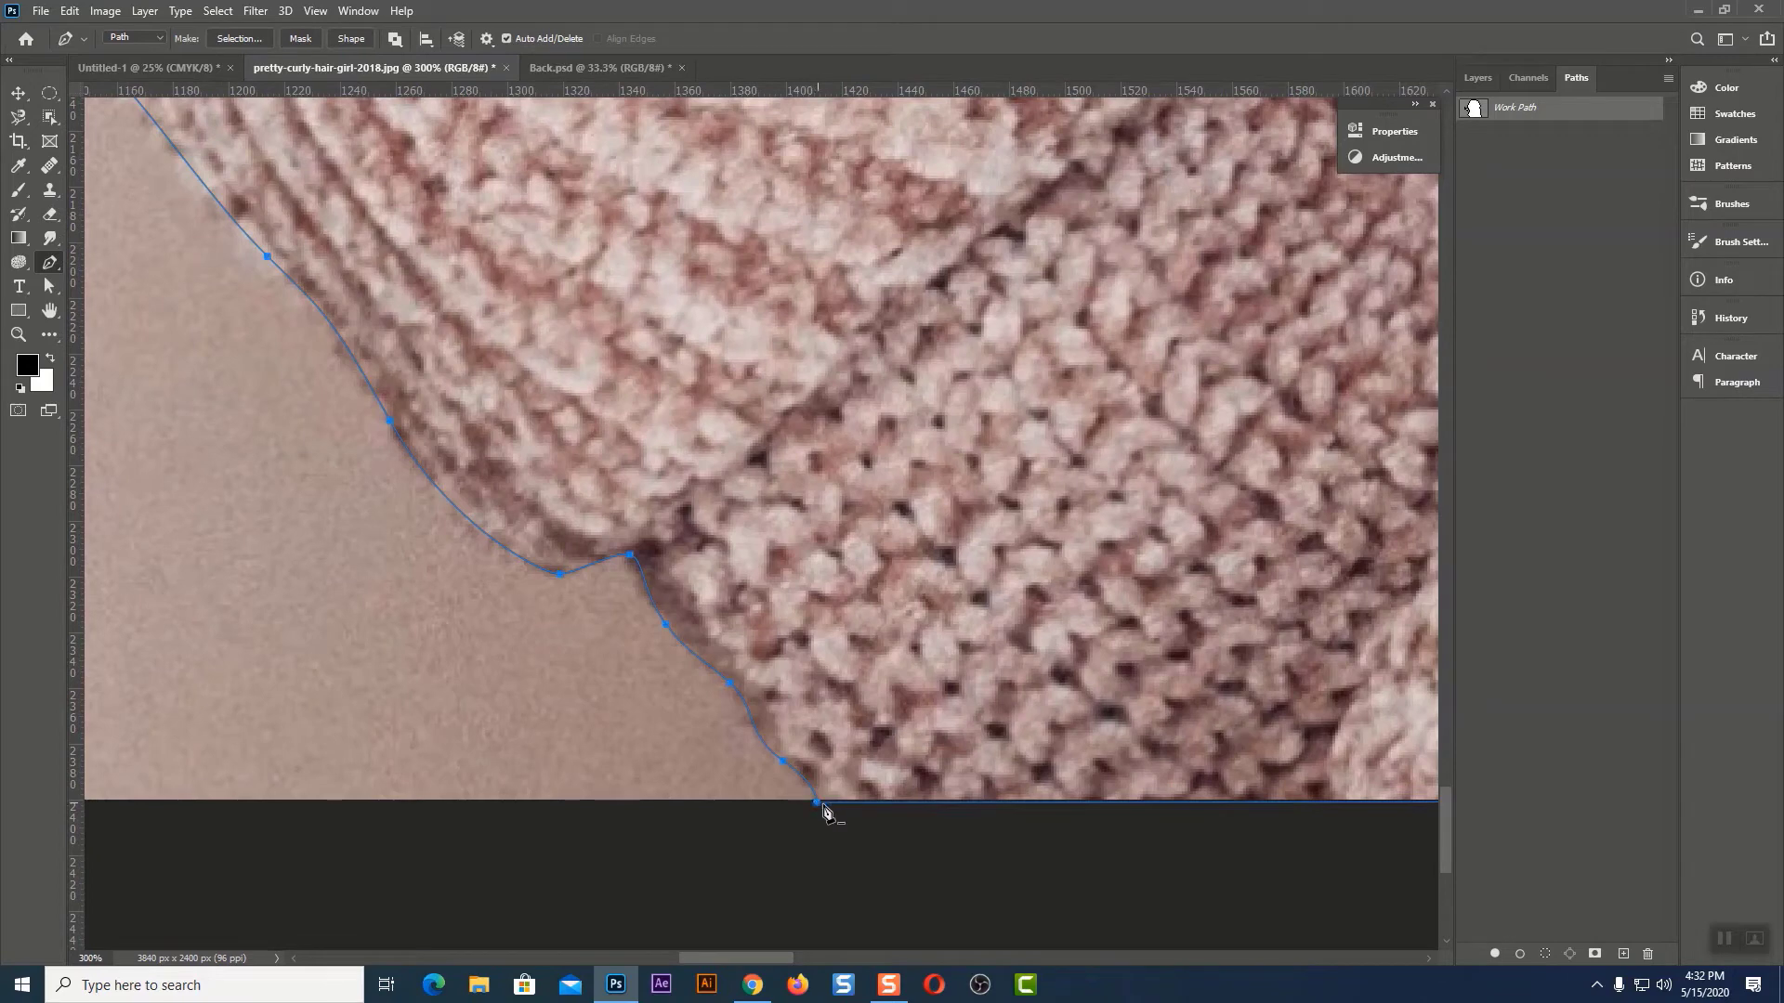
Save the Work Path as Path 1 and fit the whole image on screen
double_click(1516, 110)
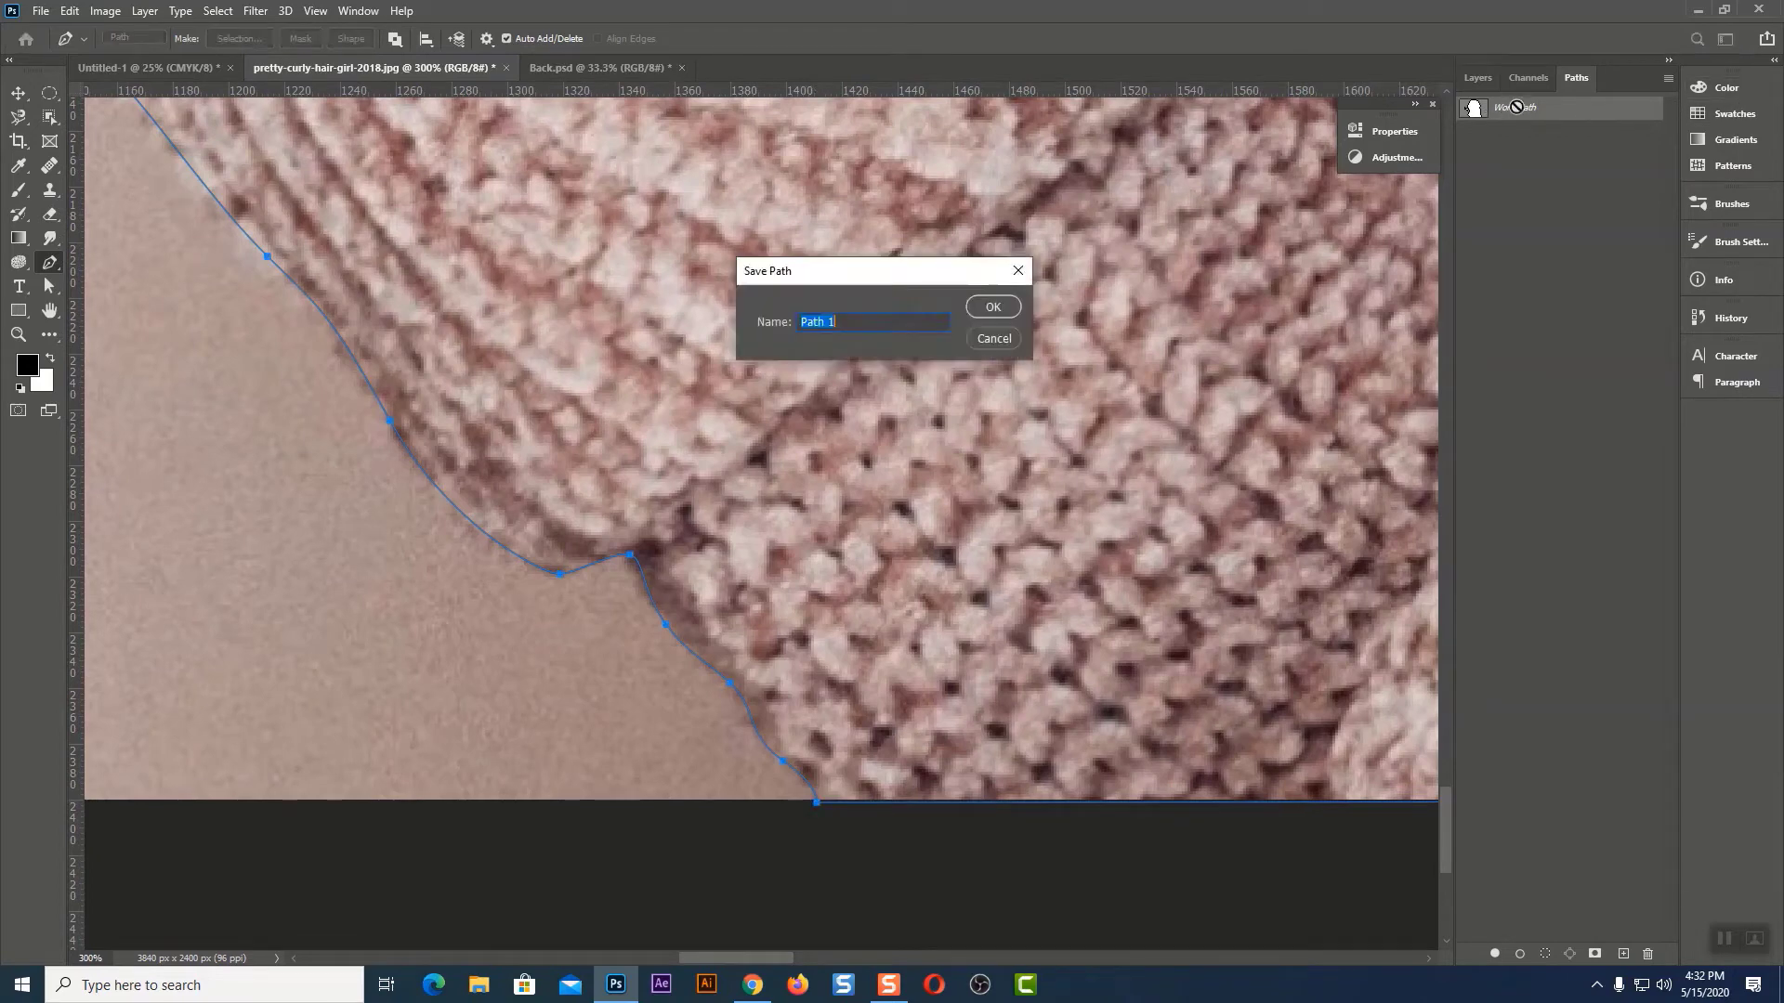
left_click(992, 307)
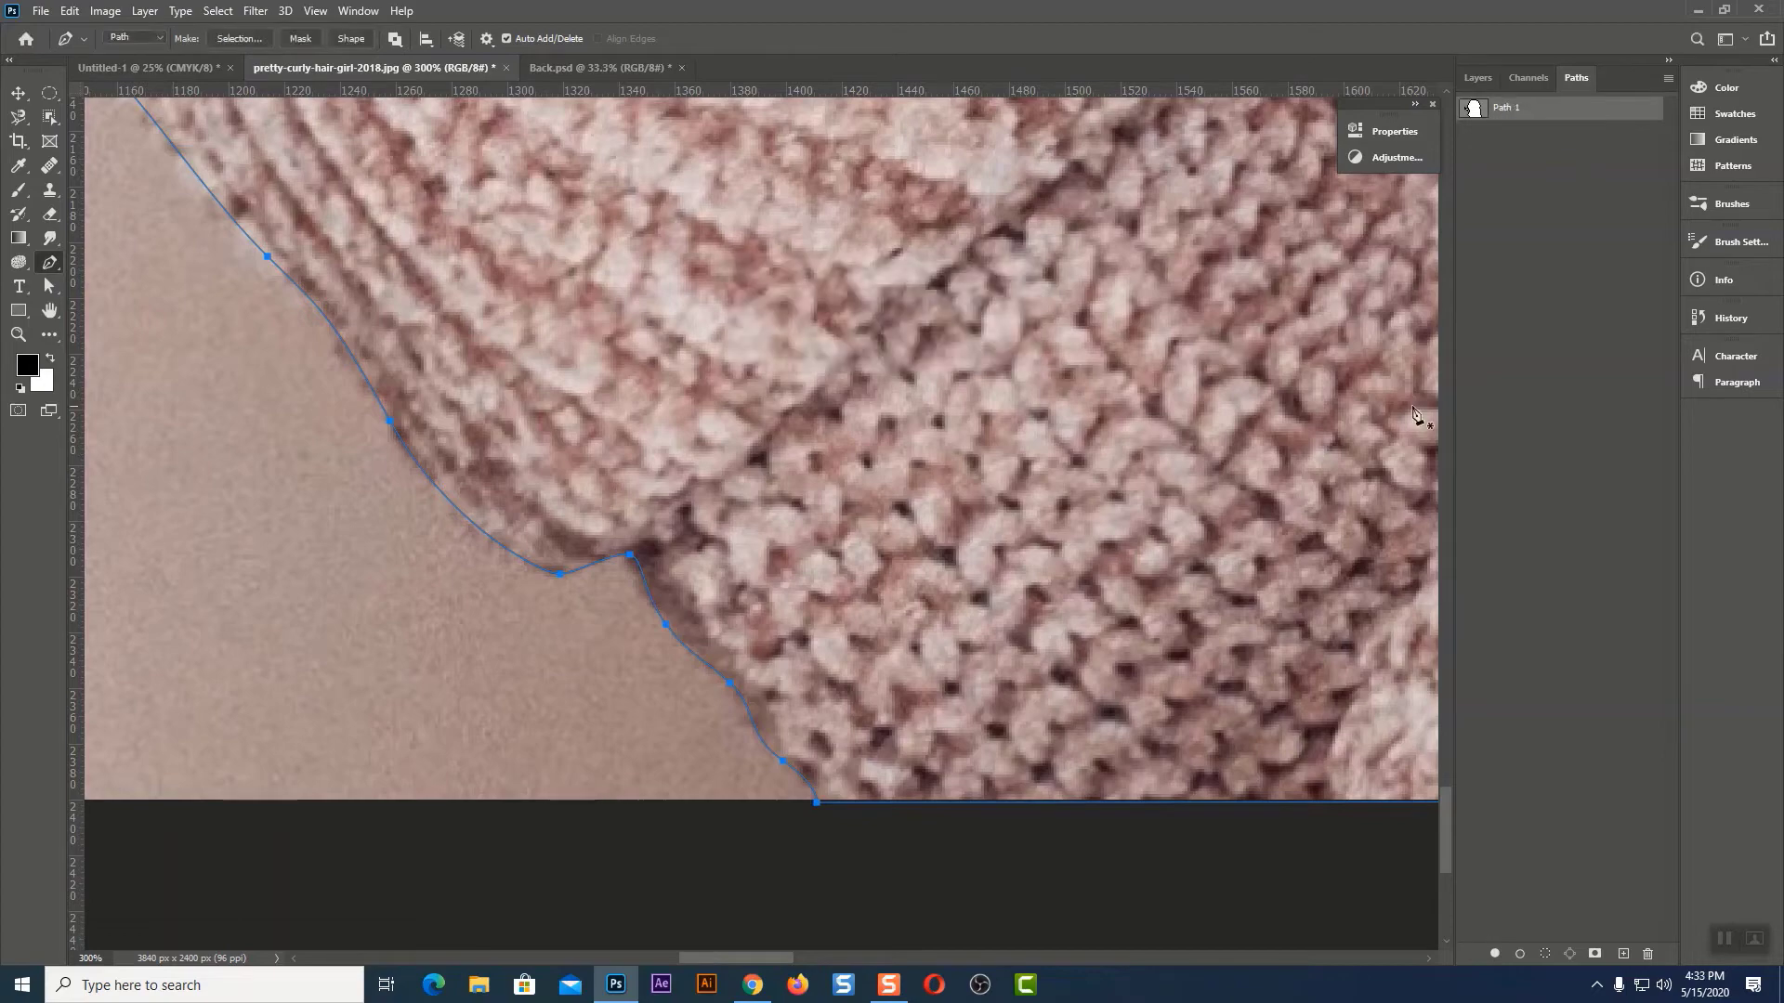
left_click(1476, 80)
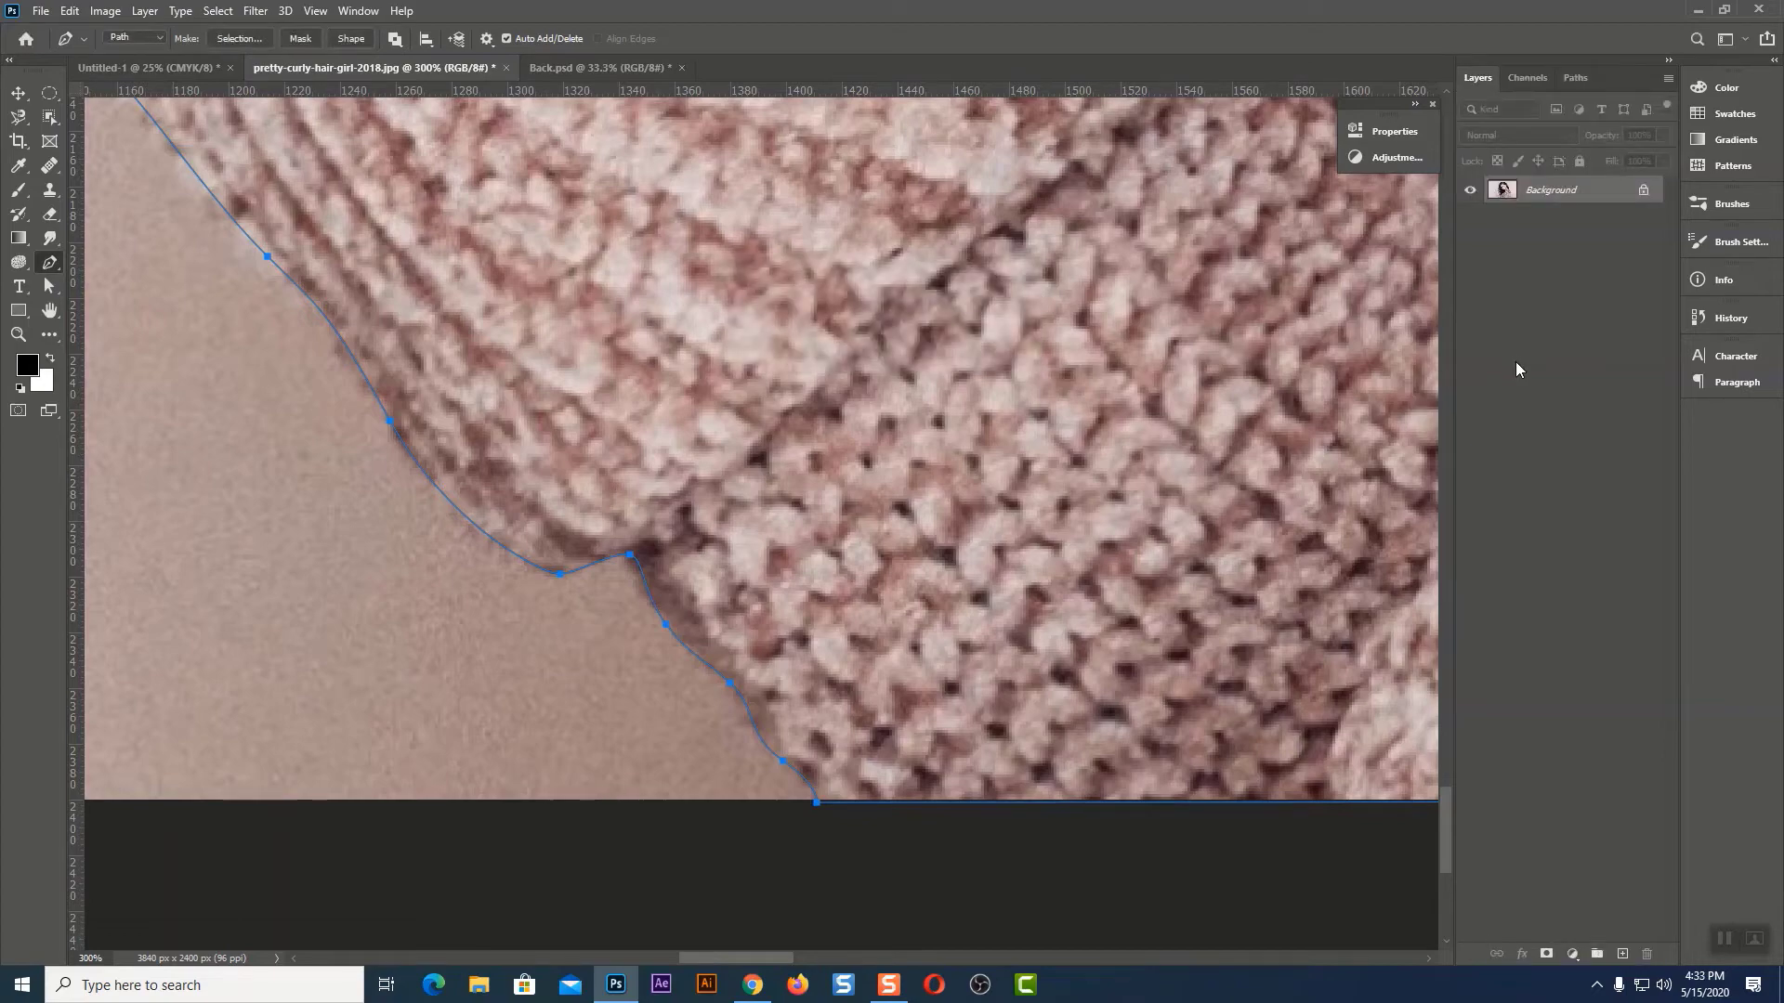
key("ctrl+0")
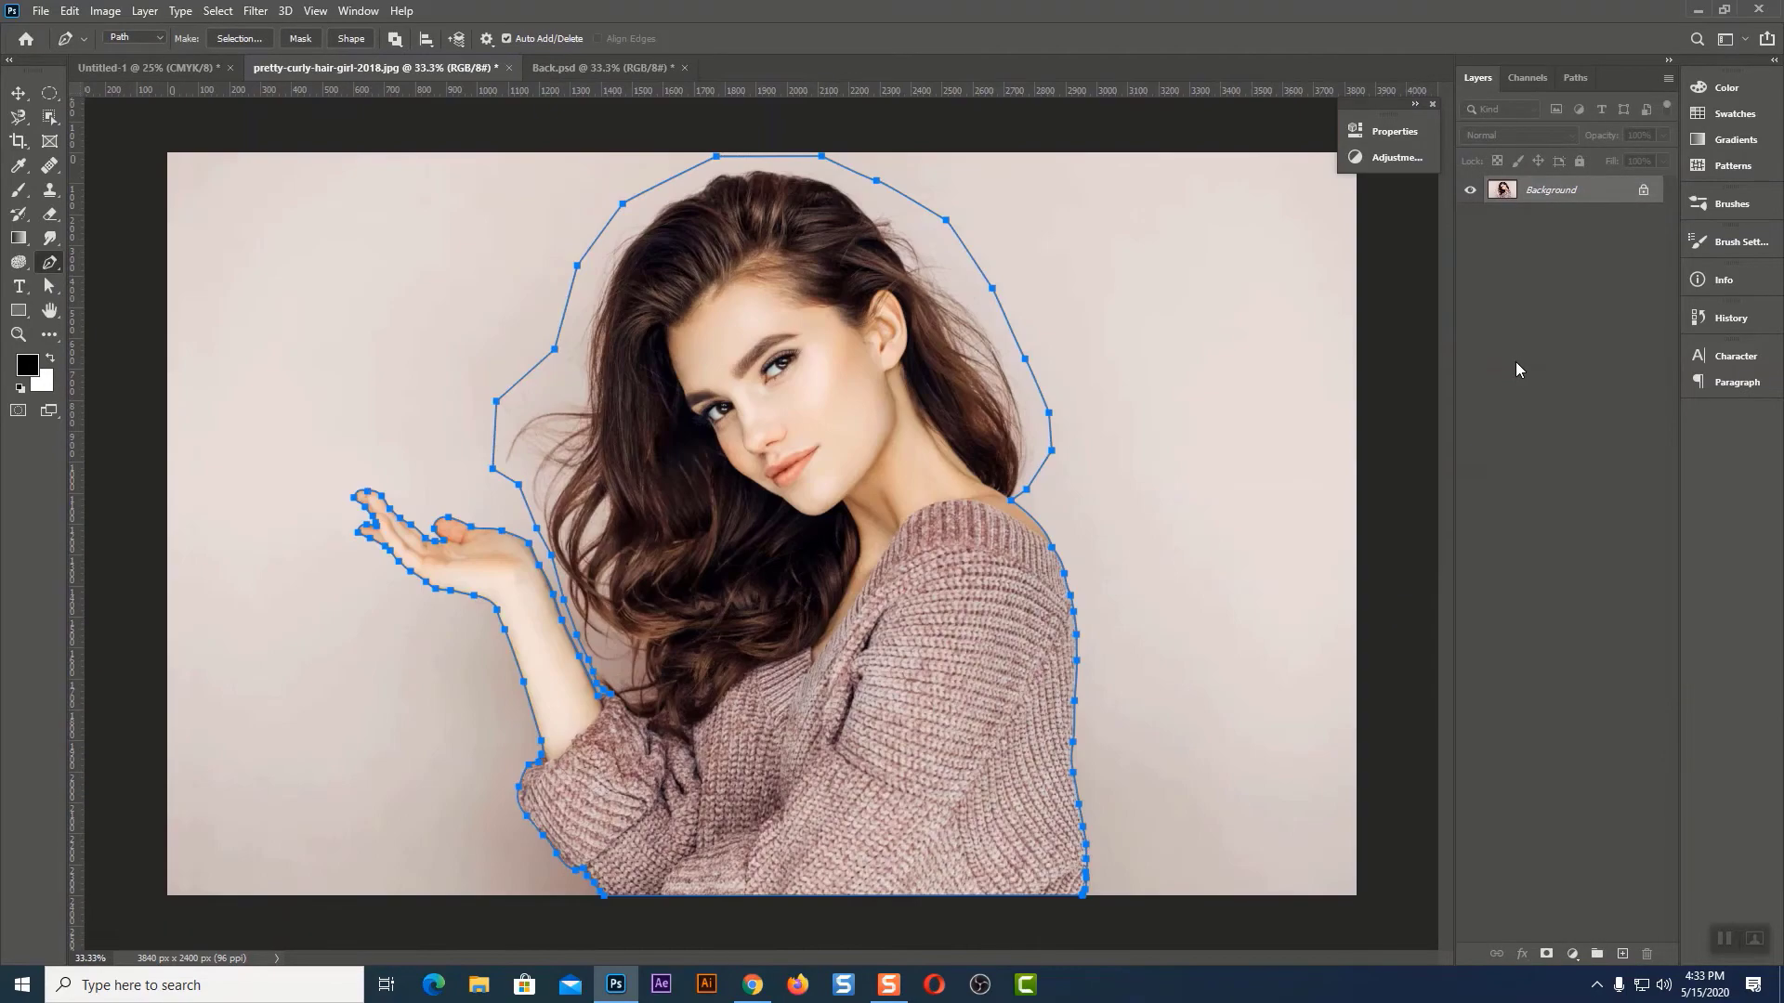
Load Path 1 as a selection, then deselect it
left_click(1574, 80)
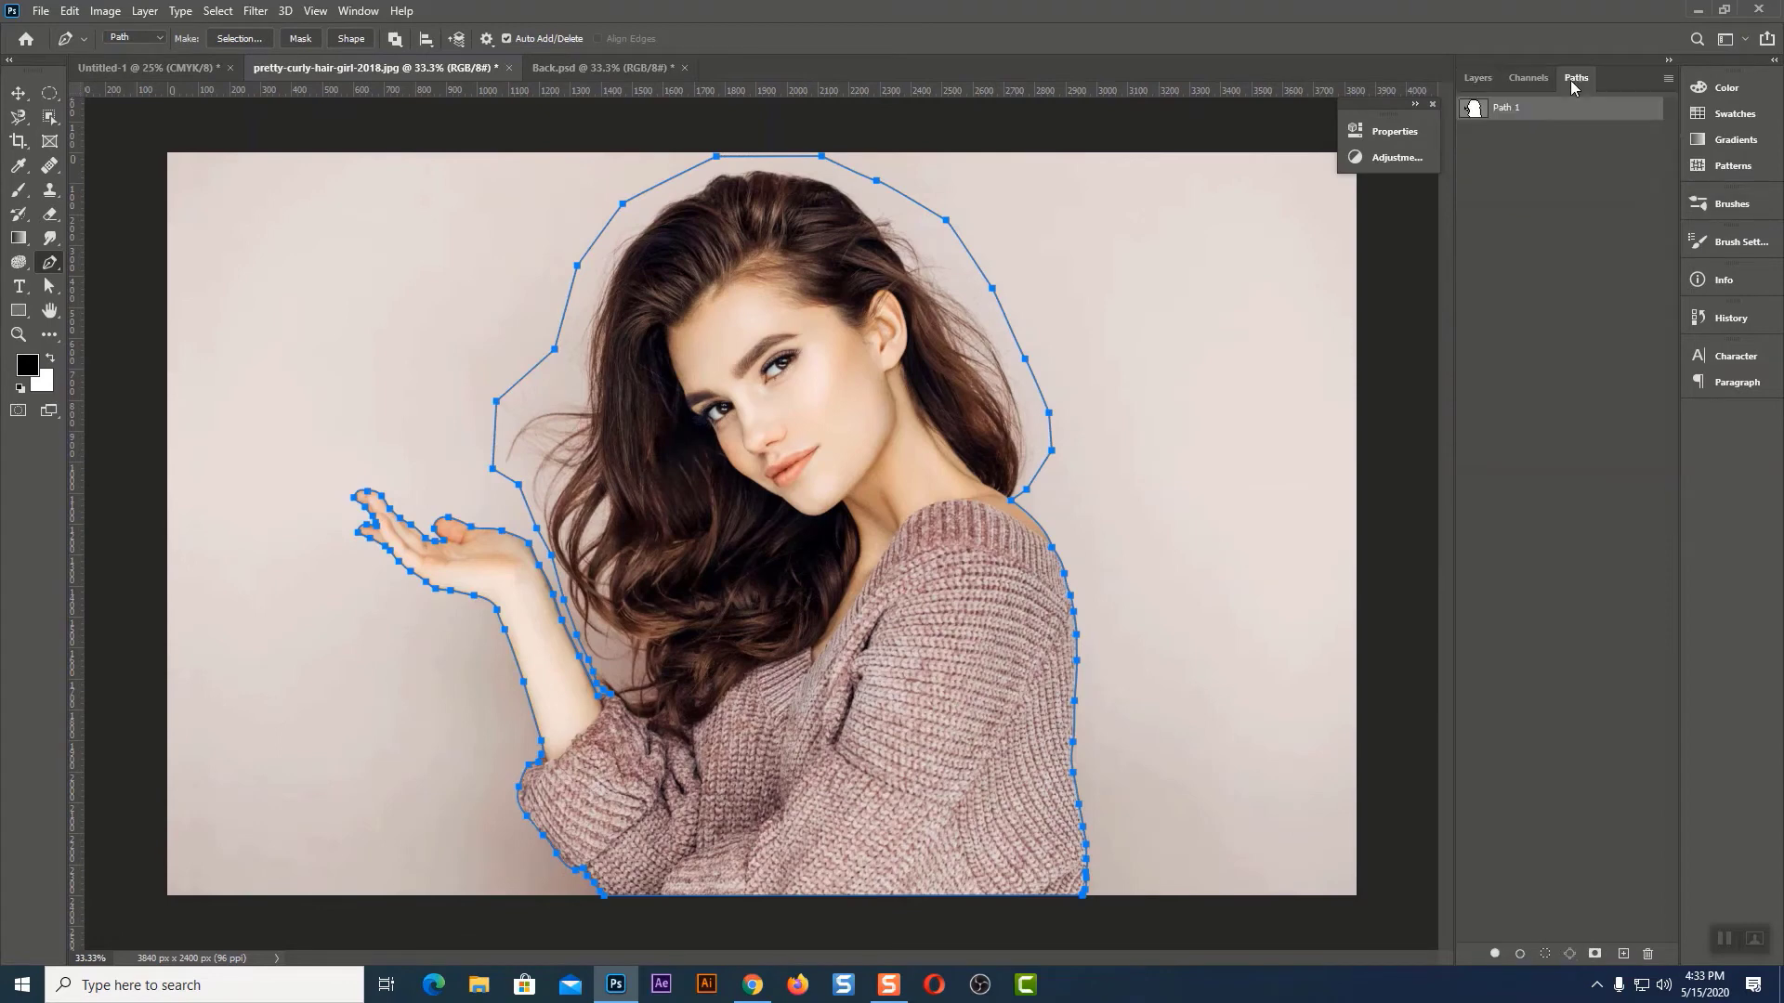
left_click(1472, 109, "ctrl")
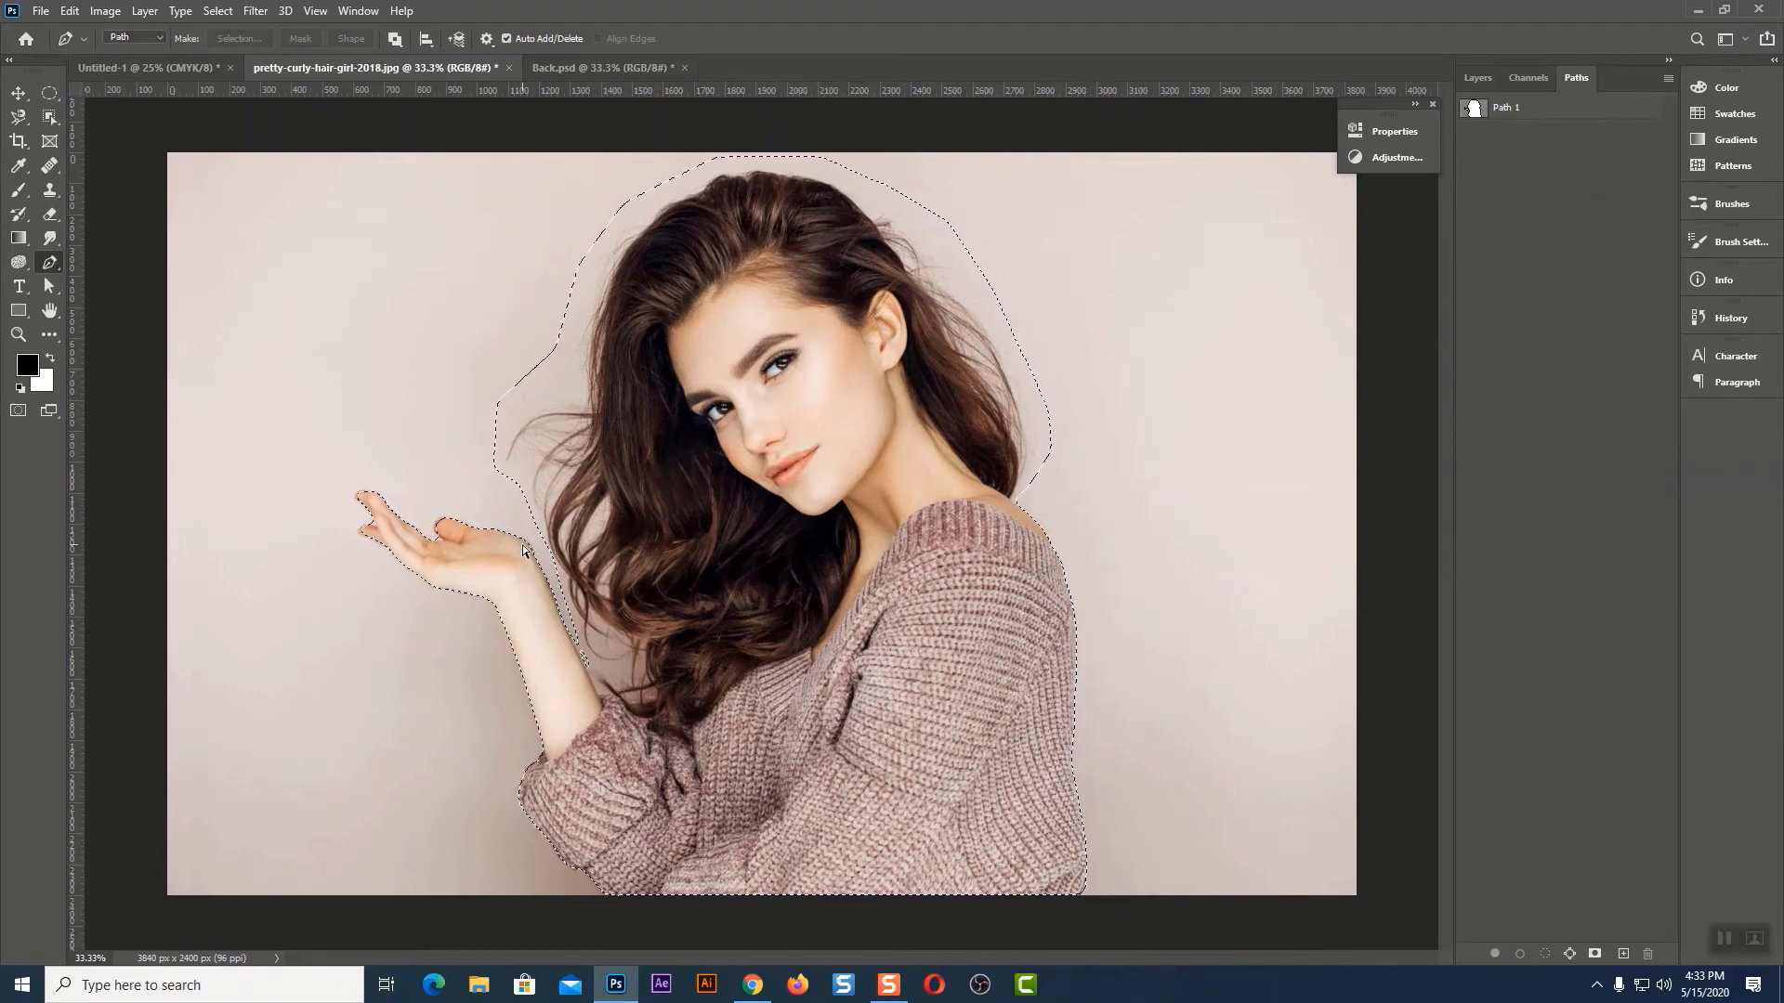
key("ctrl+d")
Convert Path 1 into a selection using Make Selection with a 0-pixel feather radius
left_click(1551, 117)
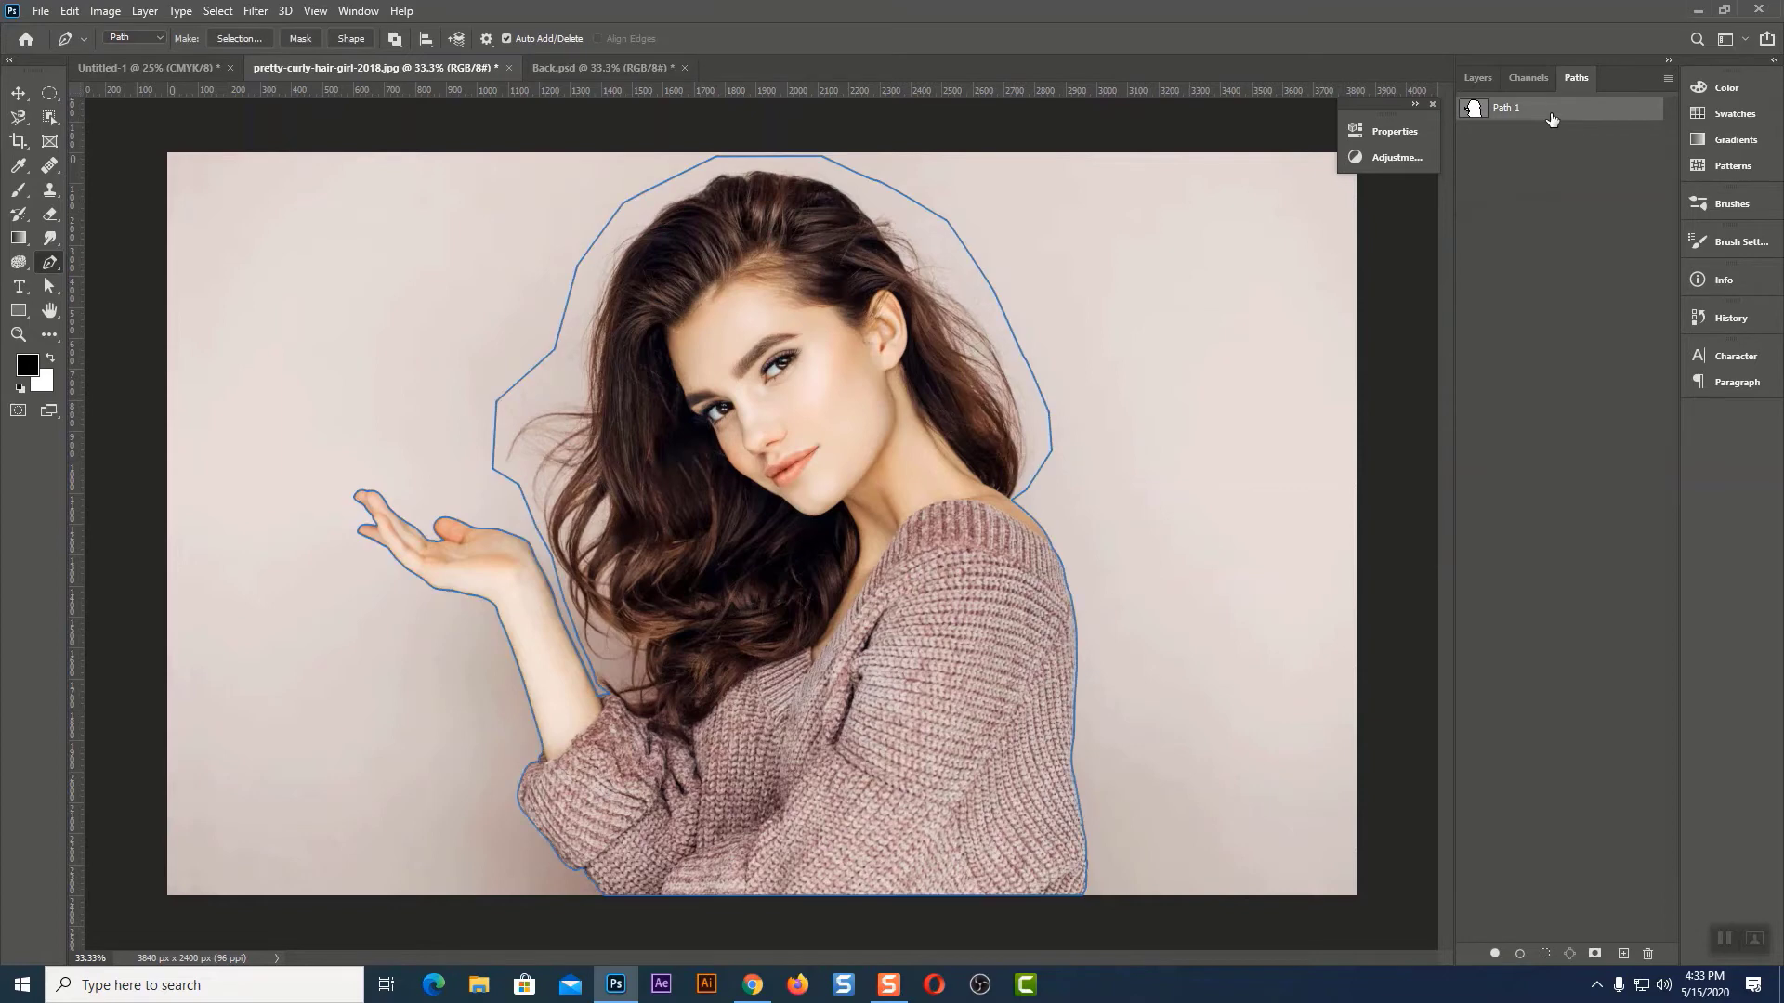
right_click(628, 470)
left_click(699, 553)
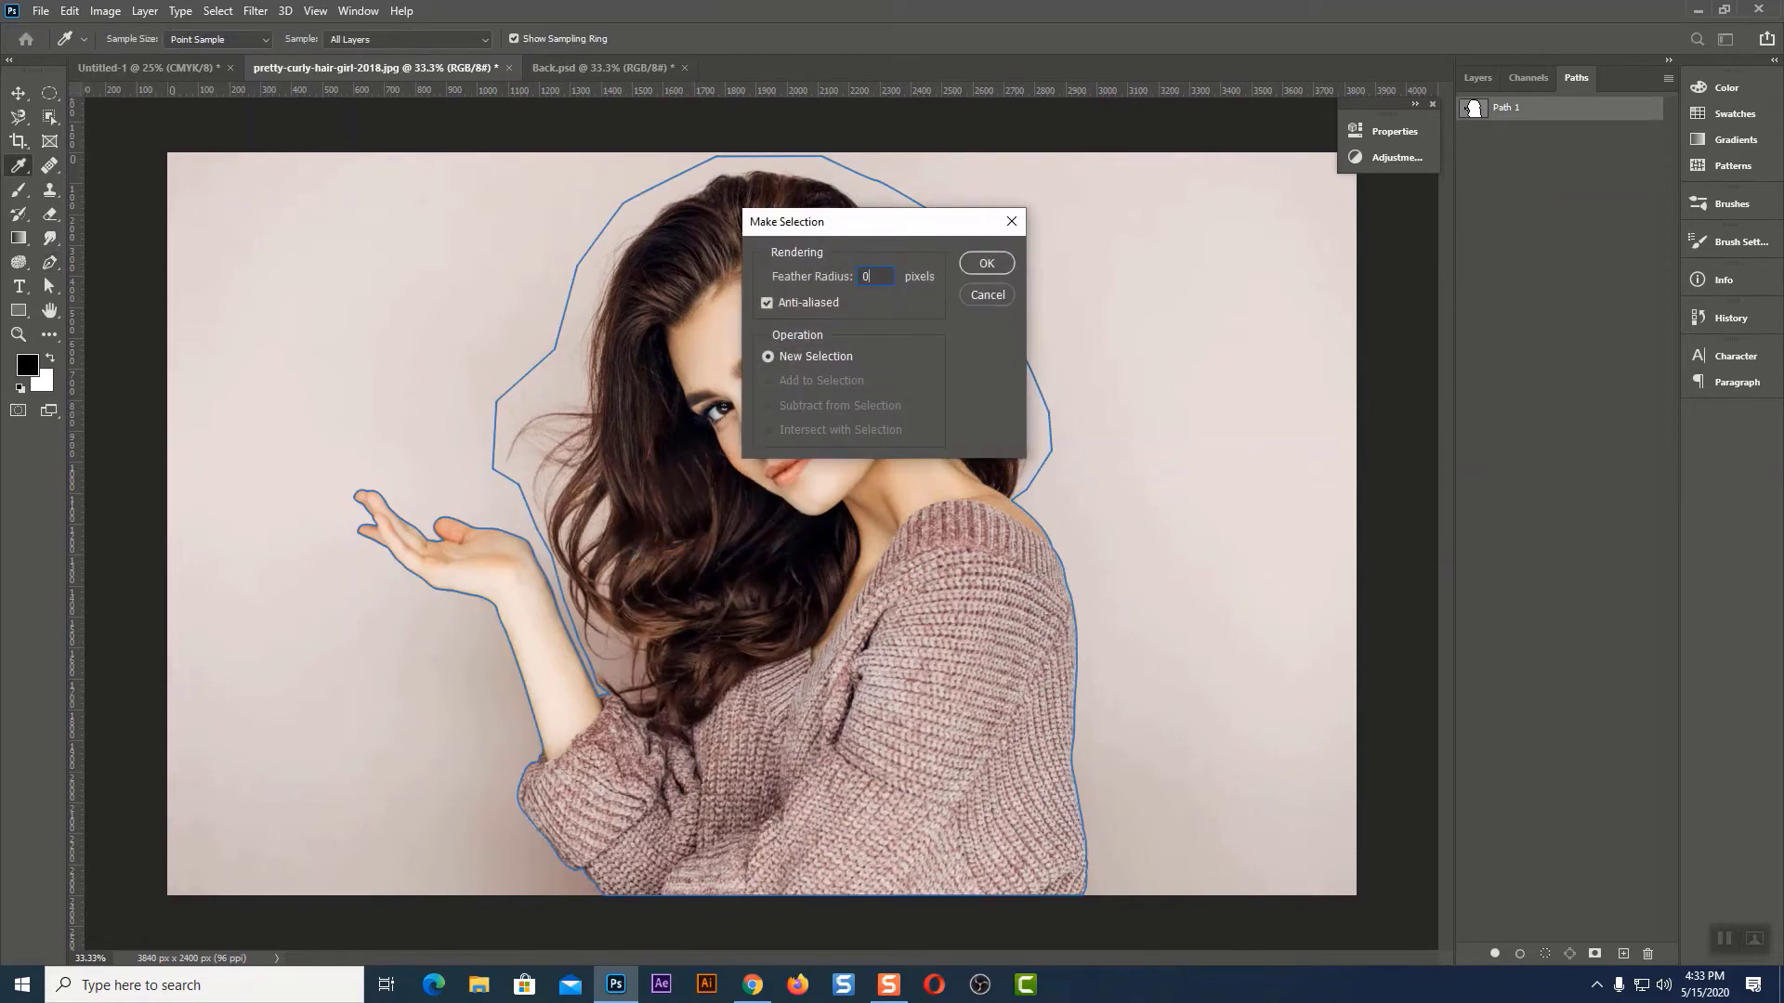
left_click(985, 264)
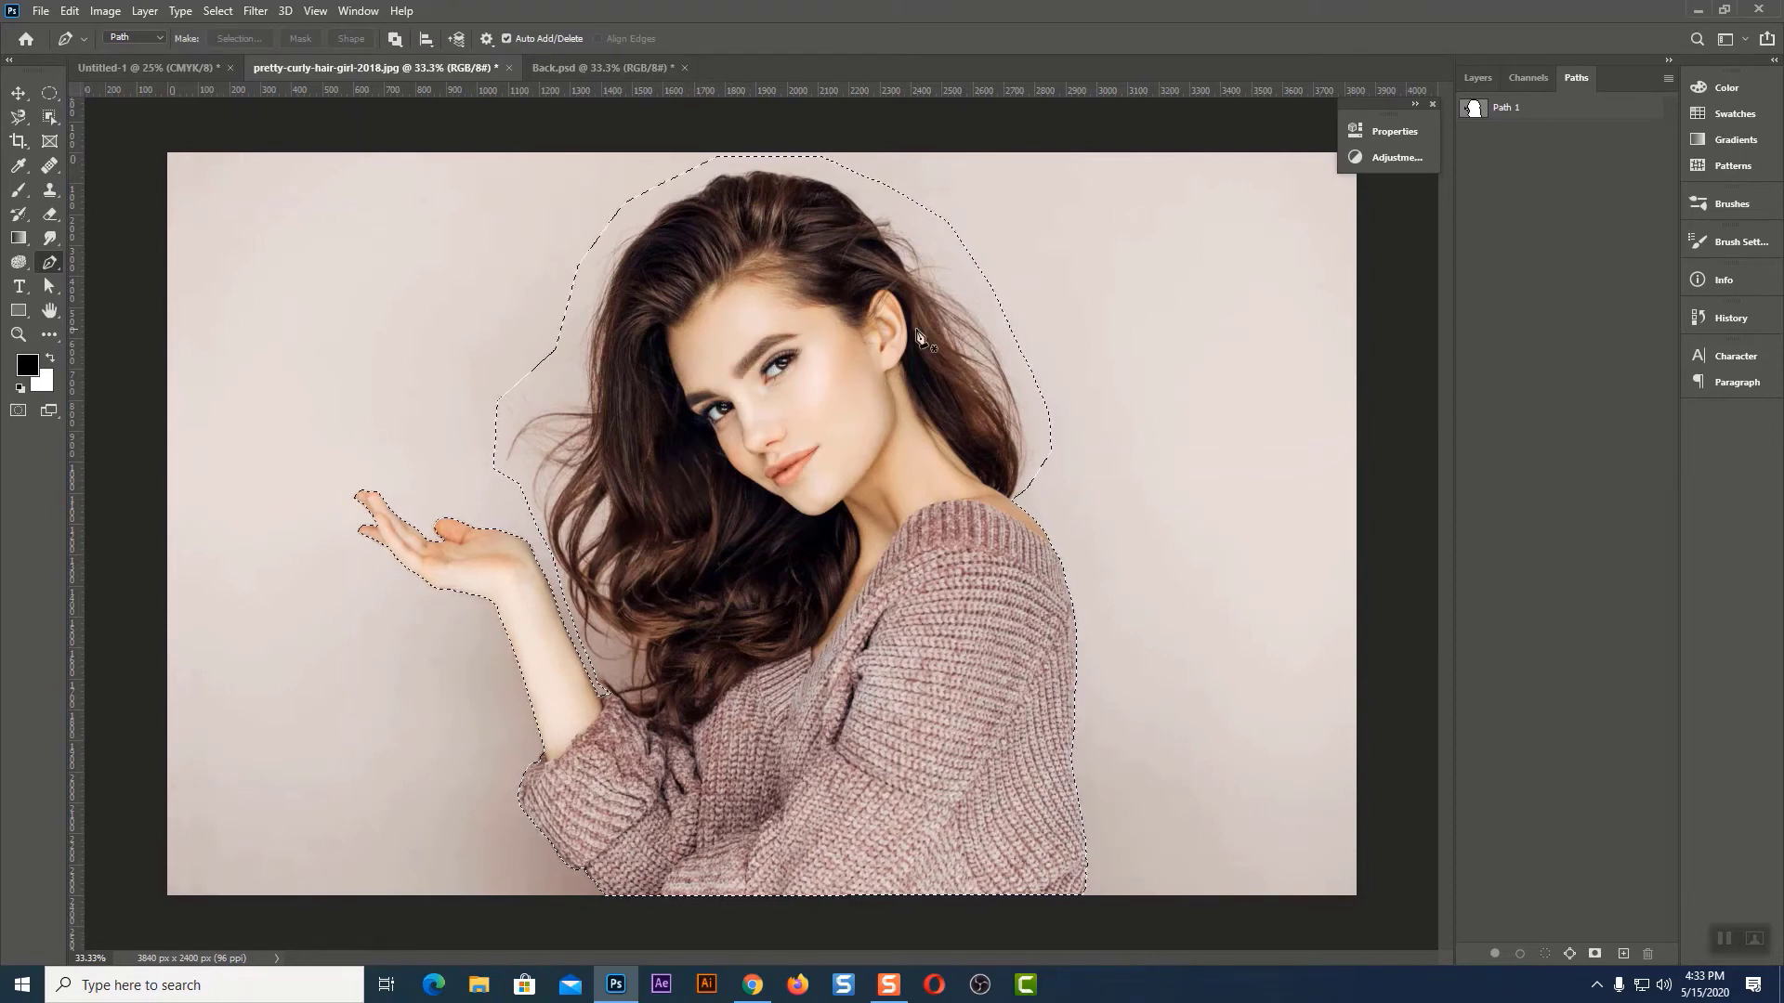
left_click(50, 93)
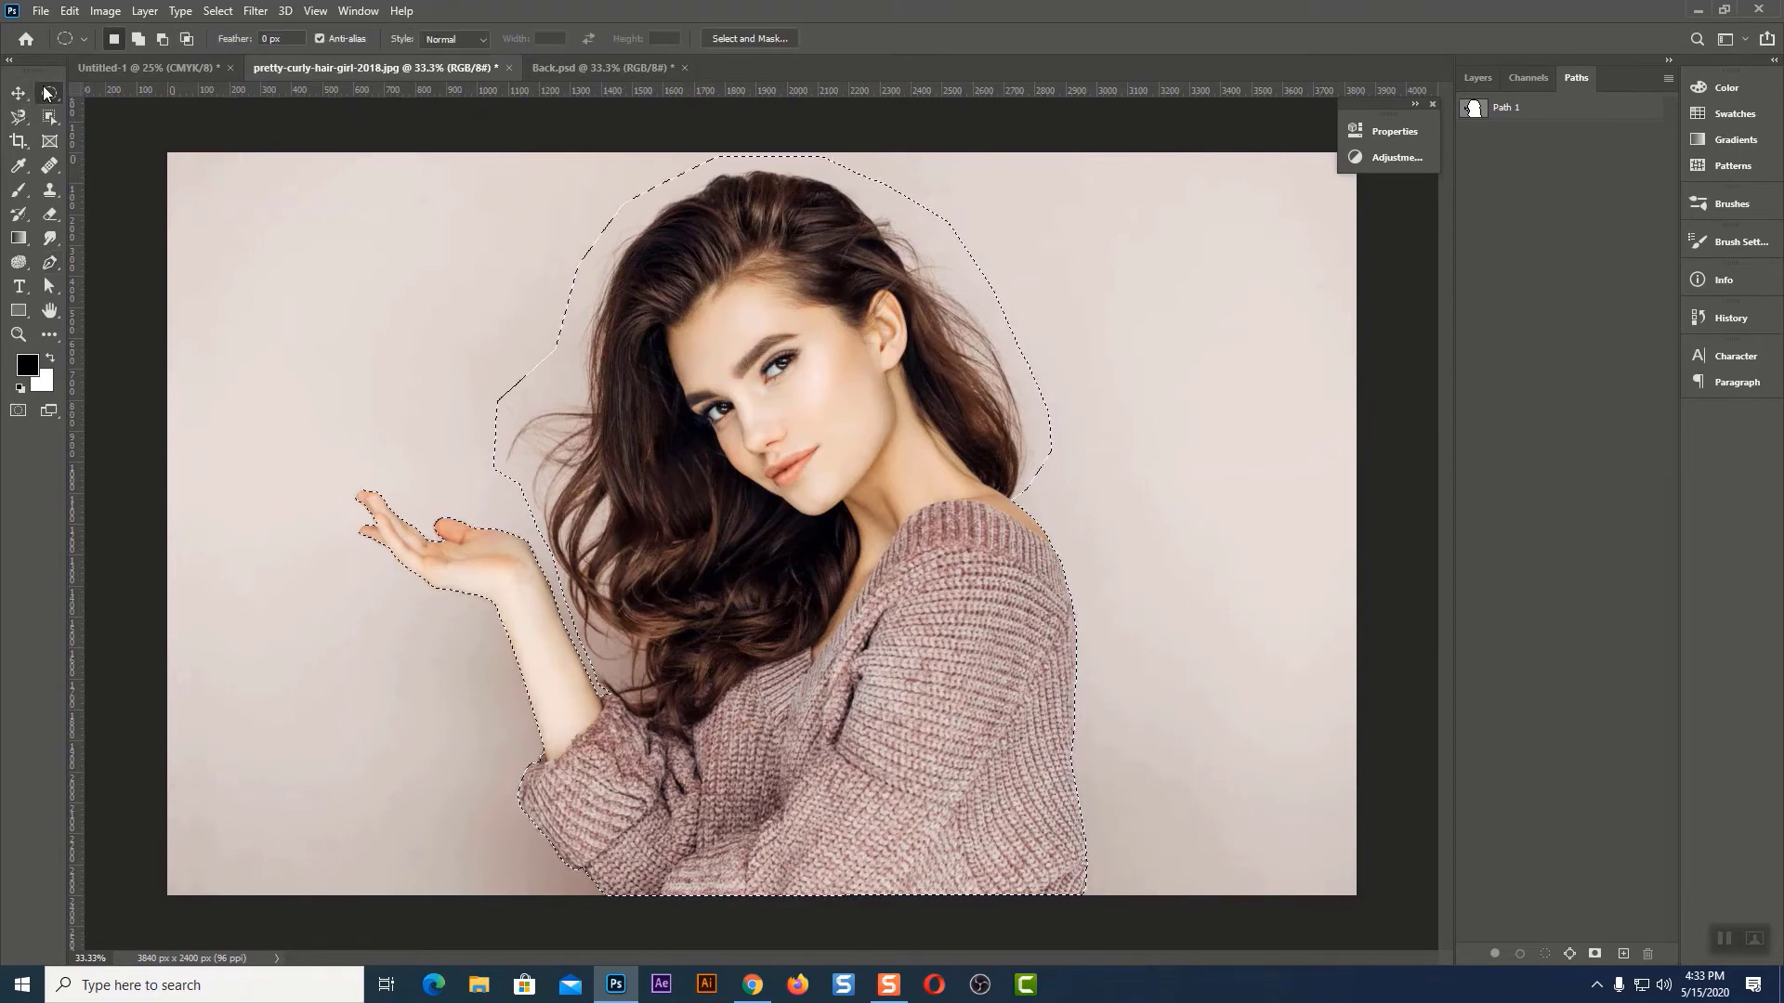
In Select and Mask, brush the left, top and right hair edges with Refine Edge
left_click(737, 39)
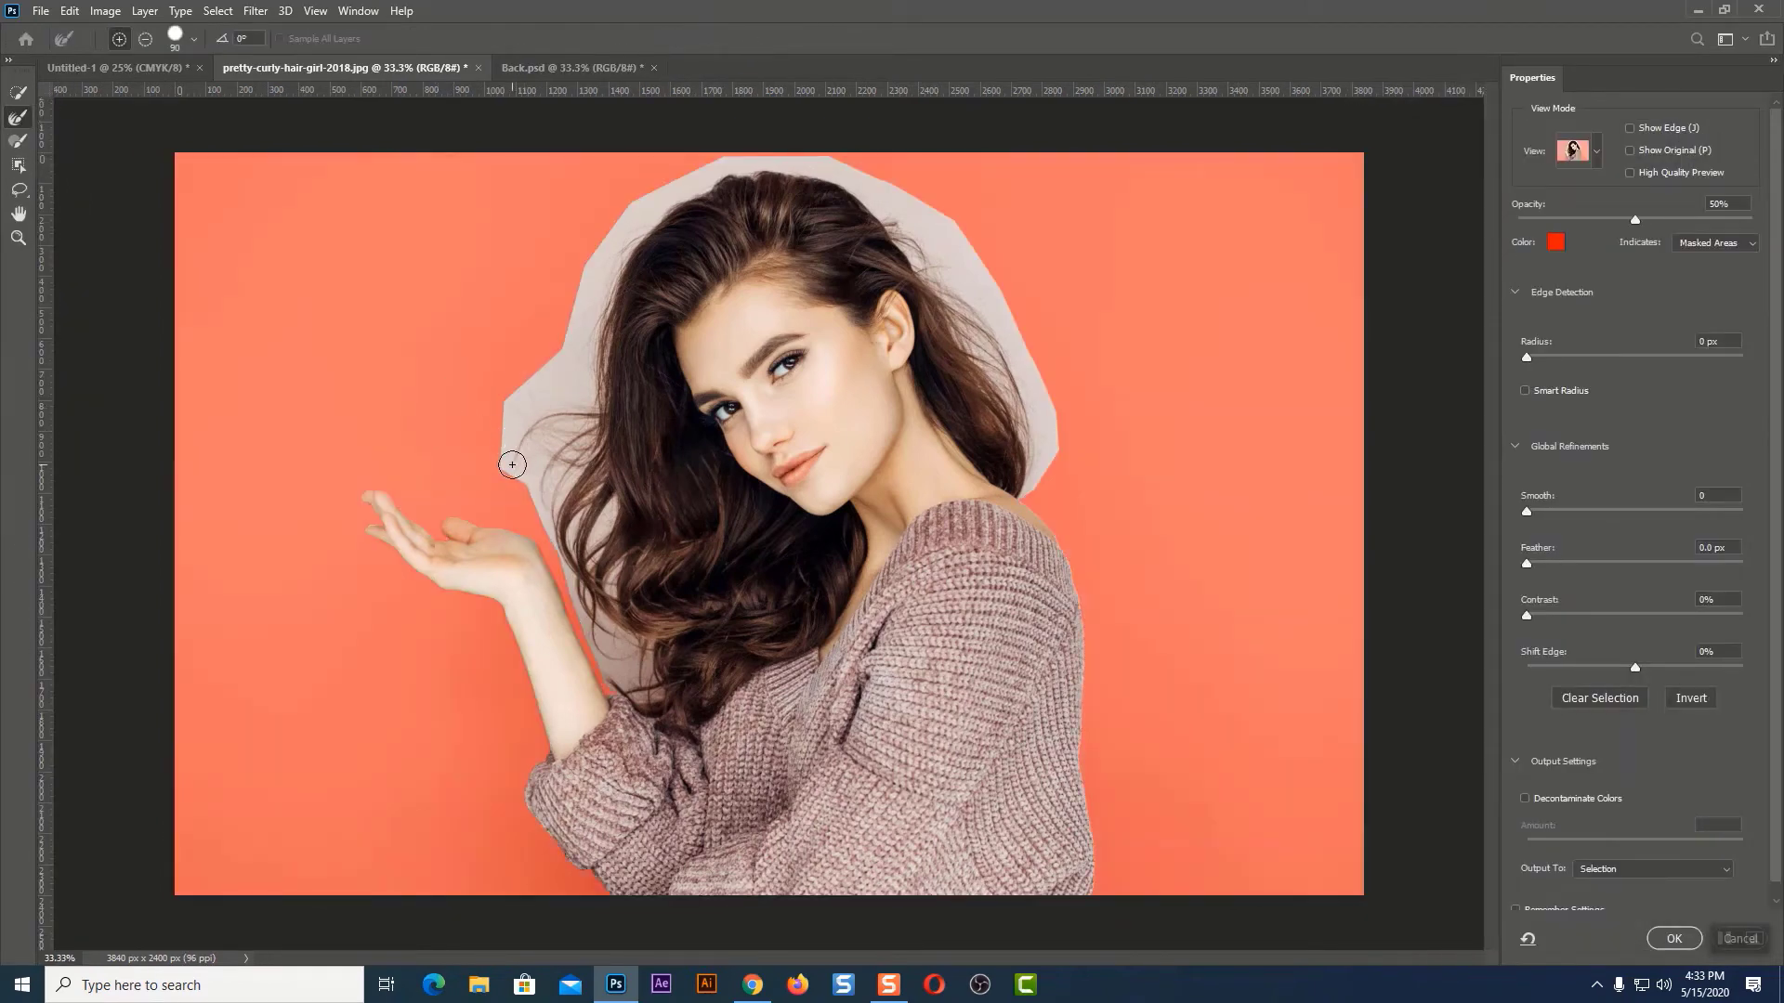
left_click_drag(512, 464, 634, 690)
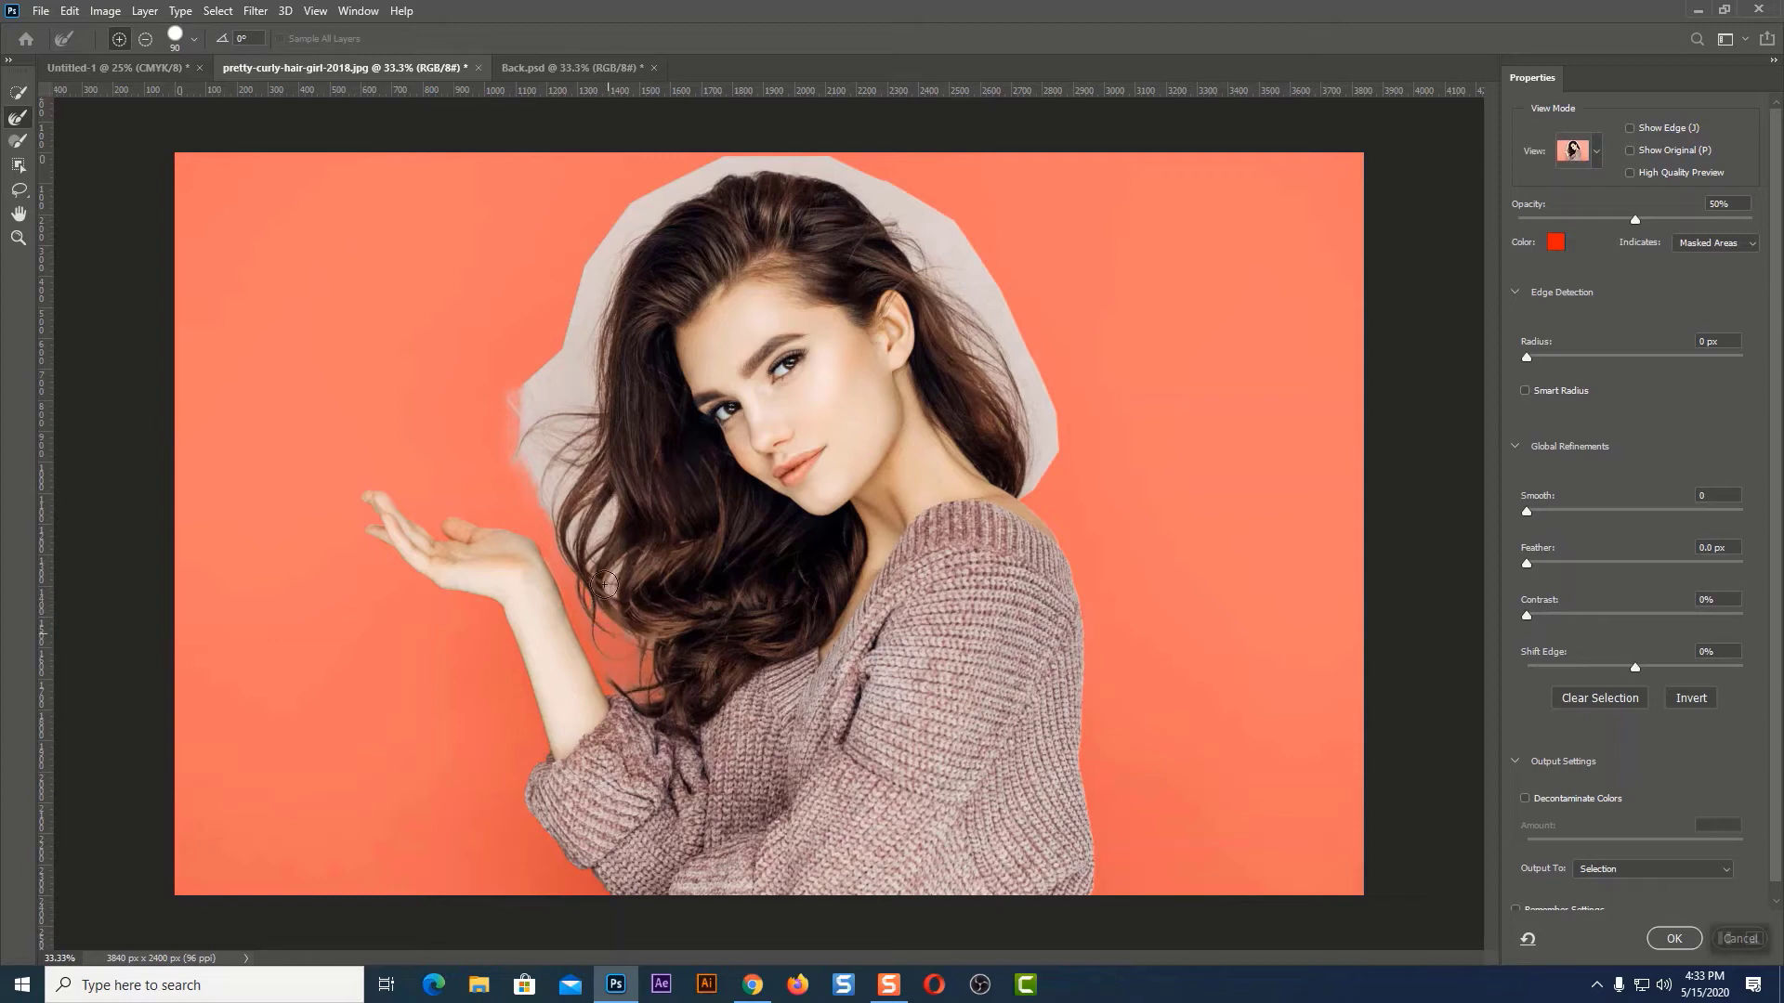
left_click_drag(610, 502, 577, 561)
mouse_move(538, 451)
left_mouse_down()
mouse_move(585, 404)
mouse_move(585, 468)
left_mouse_up()
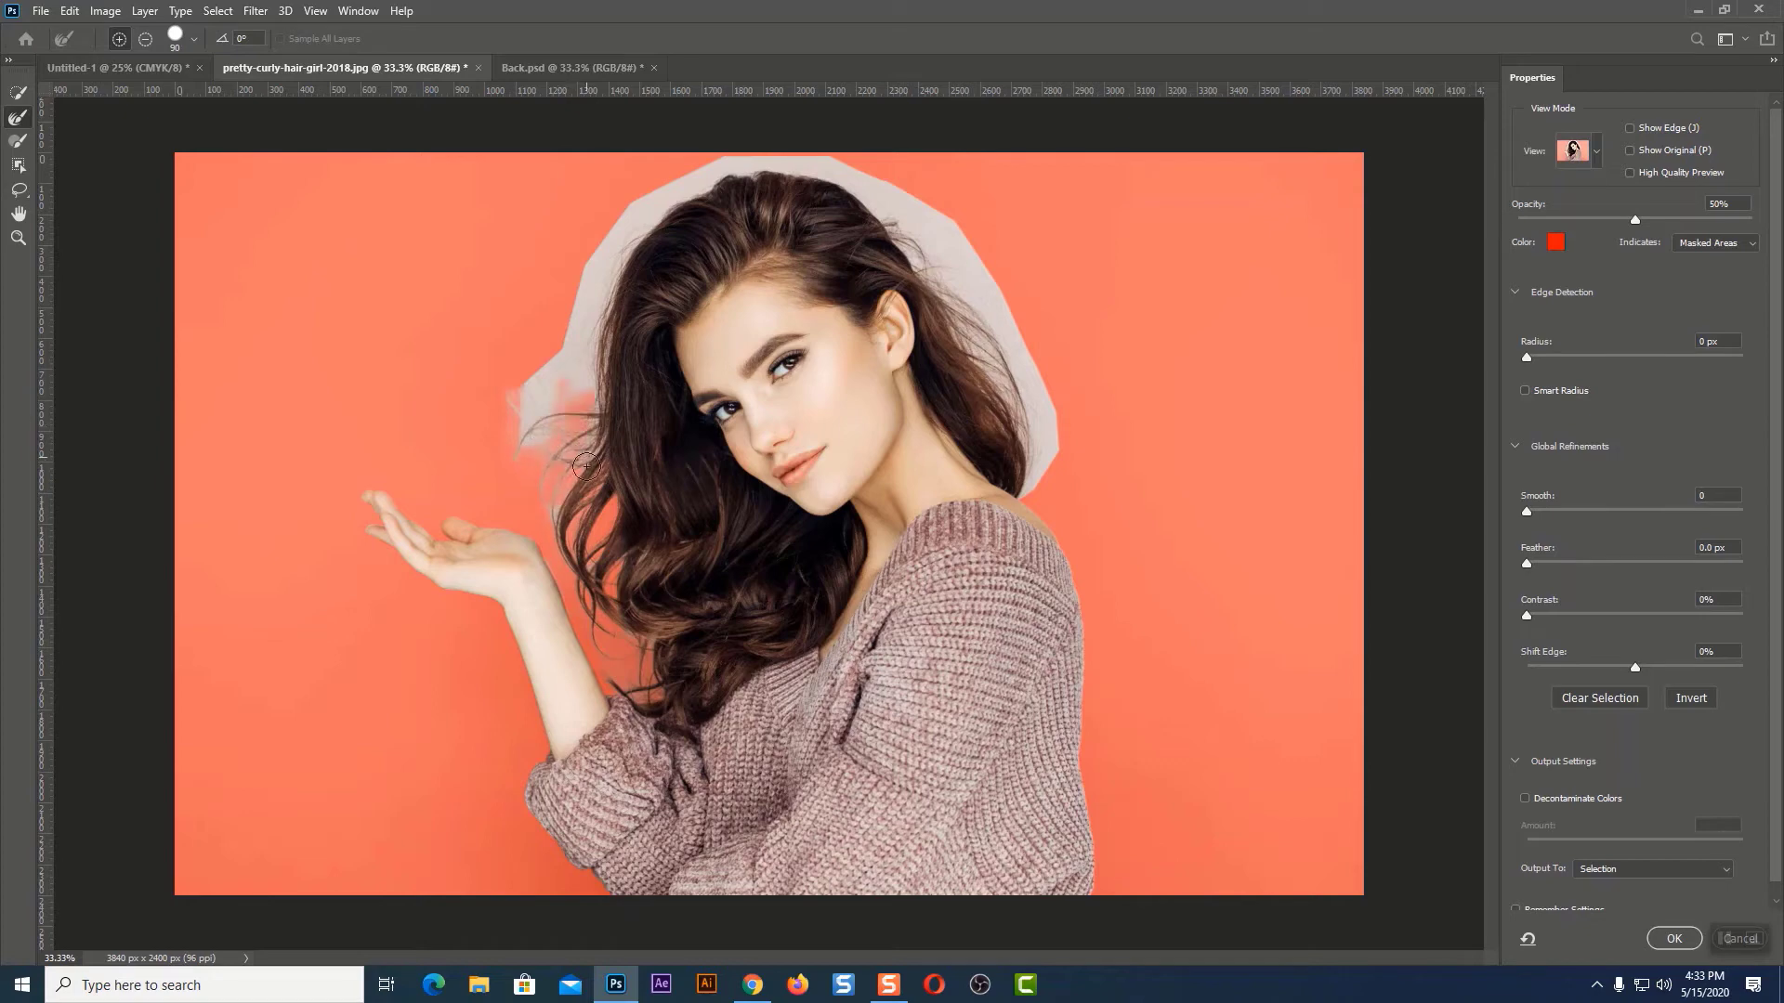
mouse_move(553, 526)
left_mouse_down()
mouse_move(553, 444)
mouse_move(521, 455)
mouse_move(541, 366)
mouse_move(563, 364)
mouse_move(571, 390)
mouse_move(585, 344)
mouse_move(595, 423)
mouse_move(520, 457)
left_mouse_up()
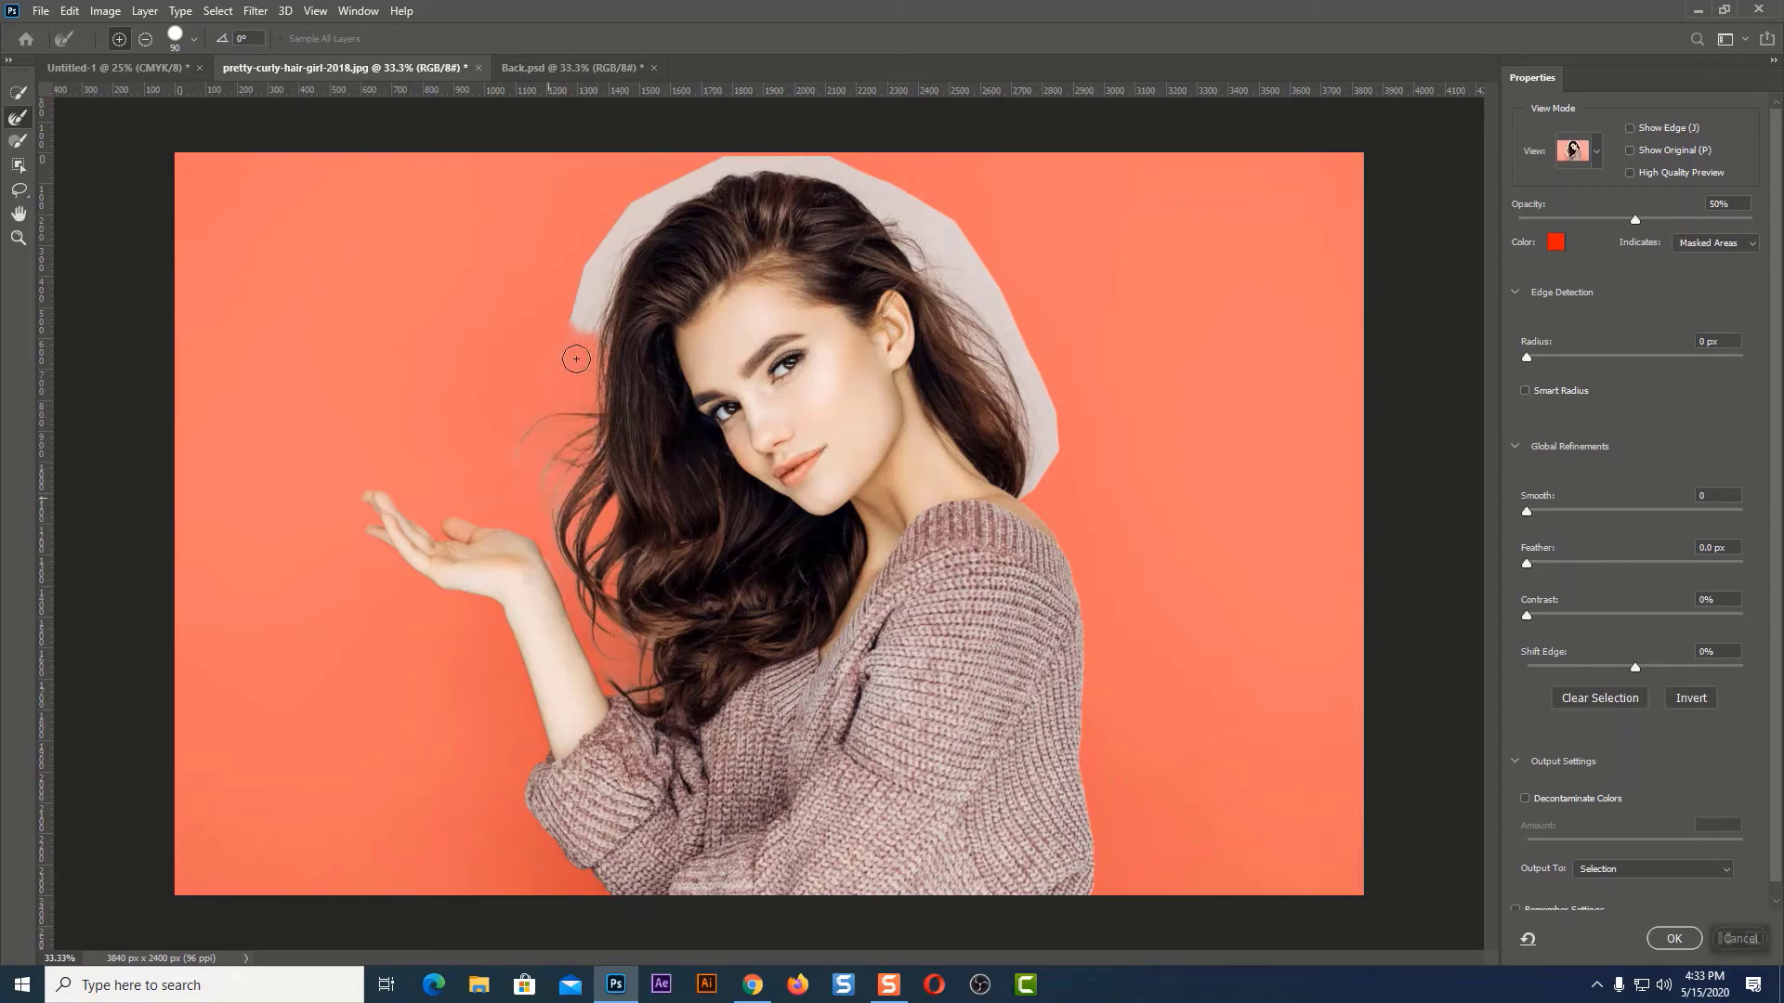
mouse_move(576, 358)
left_mouse_down()
mouse_move(608, 228)
mouse_move(595, 316)
mouse_move(665, 182)
mouse_move(831, 167)
mouse_move(886, 206)
mouse_move(841, 168)
mouse_move(972, 310)
mouse_move(962, 327)
mouse_move(1029, 495)
mouse_move(1042, 443)
left_mouse_up()
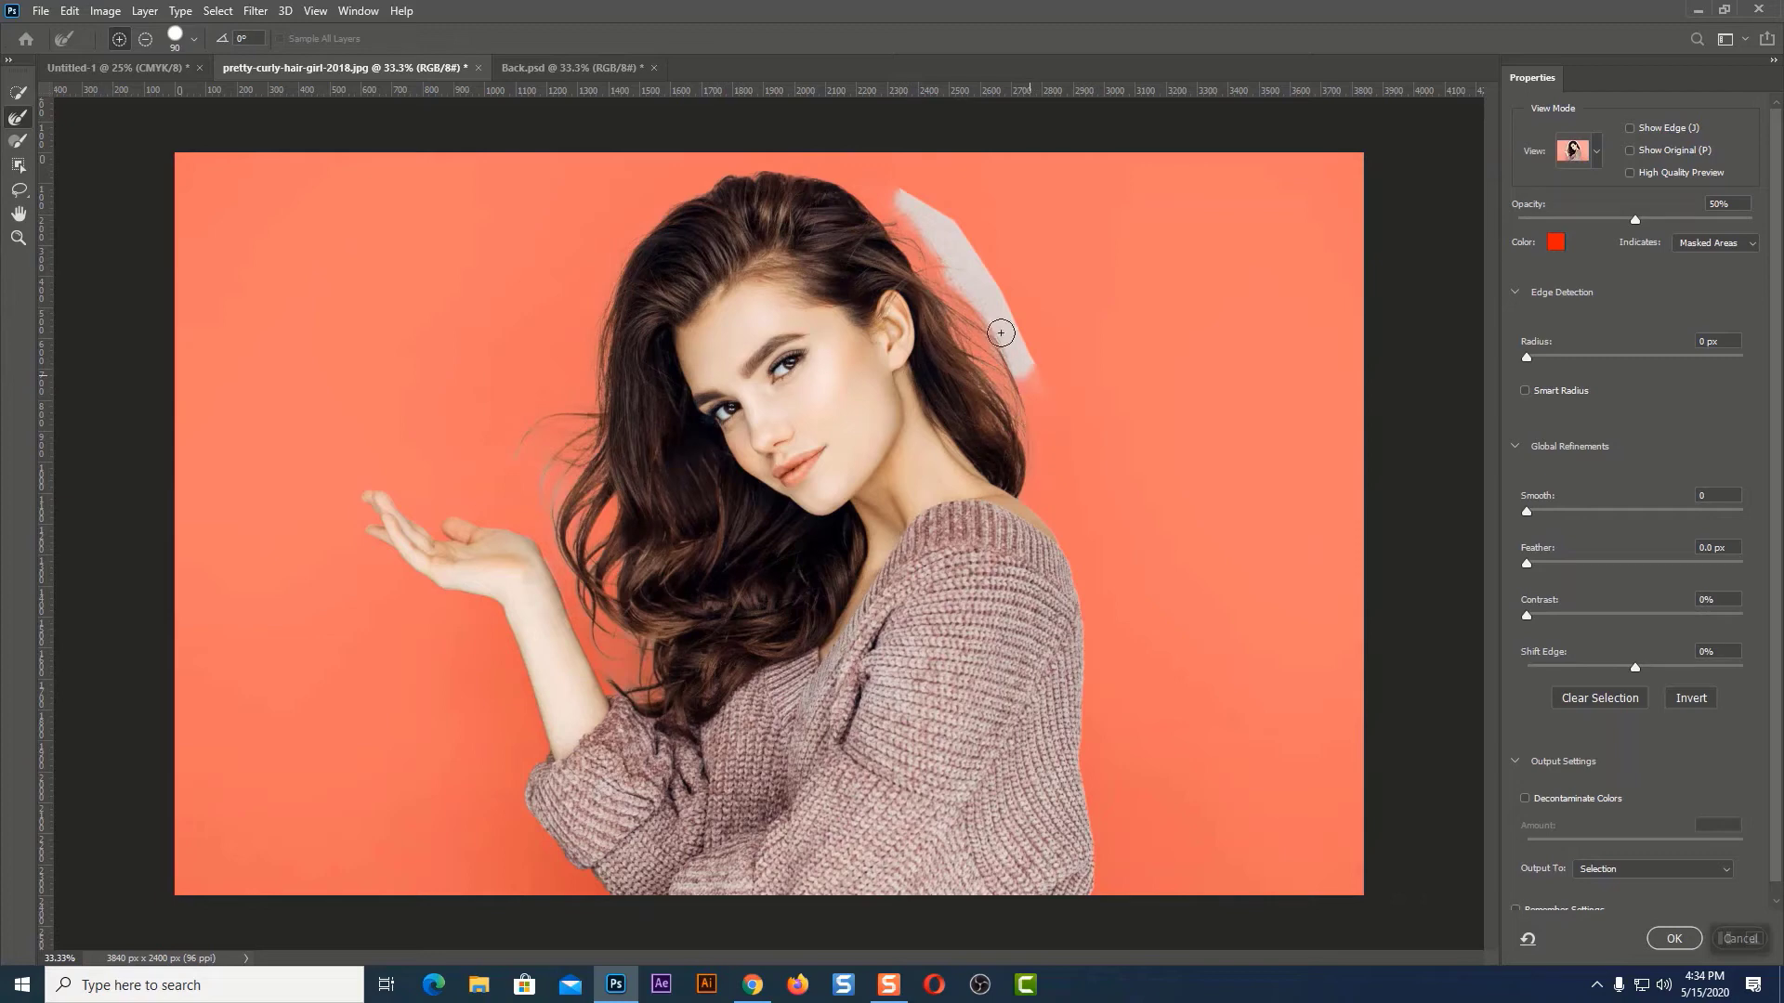
mouse_move(966, 244)
left_mouse_down()
mouse_move(920, 209)
mouse_move(966, 278)
left_mouse_up()
mouse_move(906, 203)
left_mouse_down()
mouse_move(962, 271)
mouse_move(952, 210)
left_mouse_up()
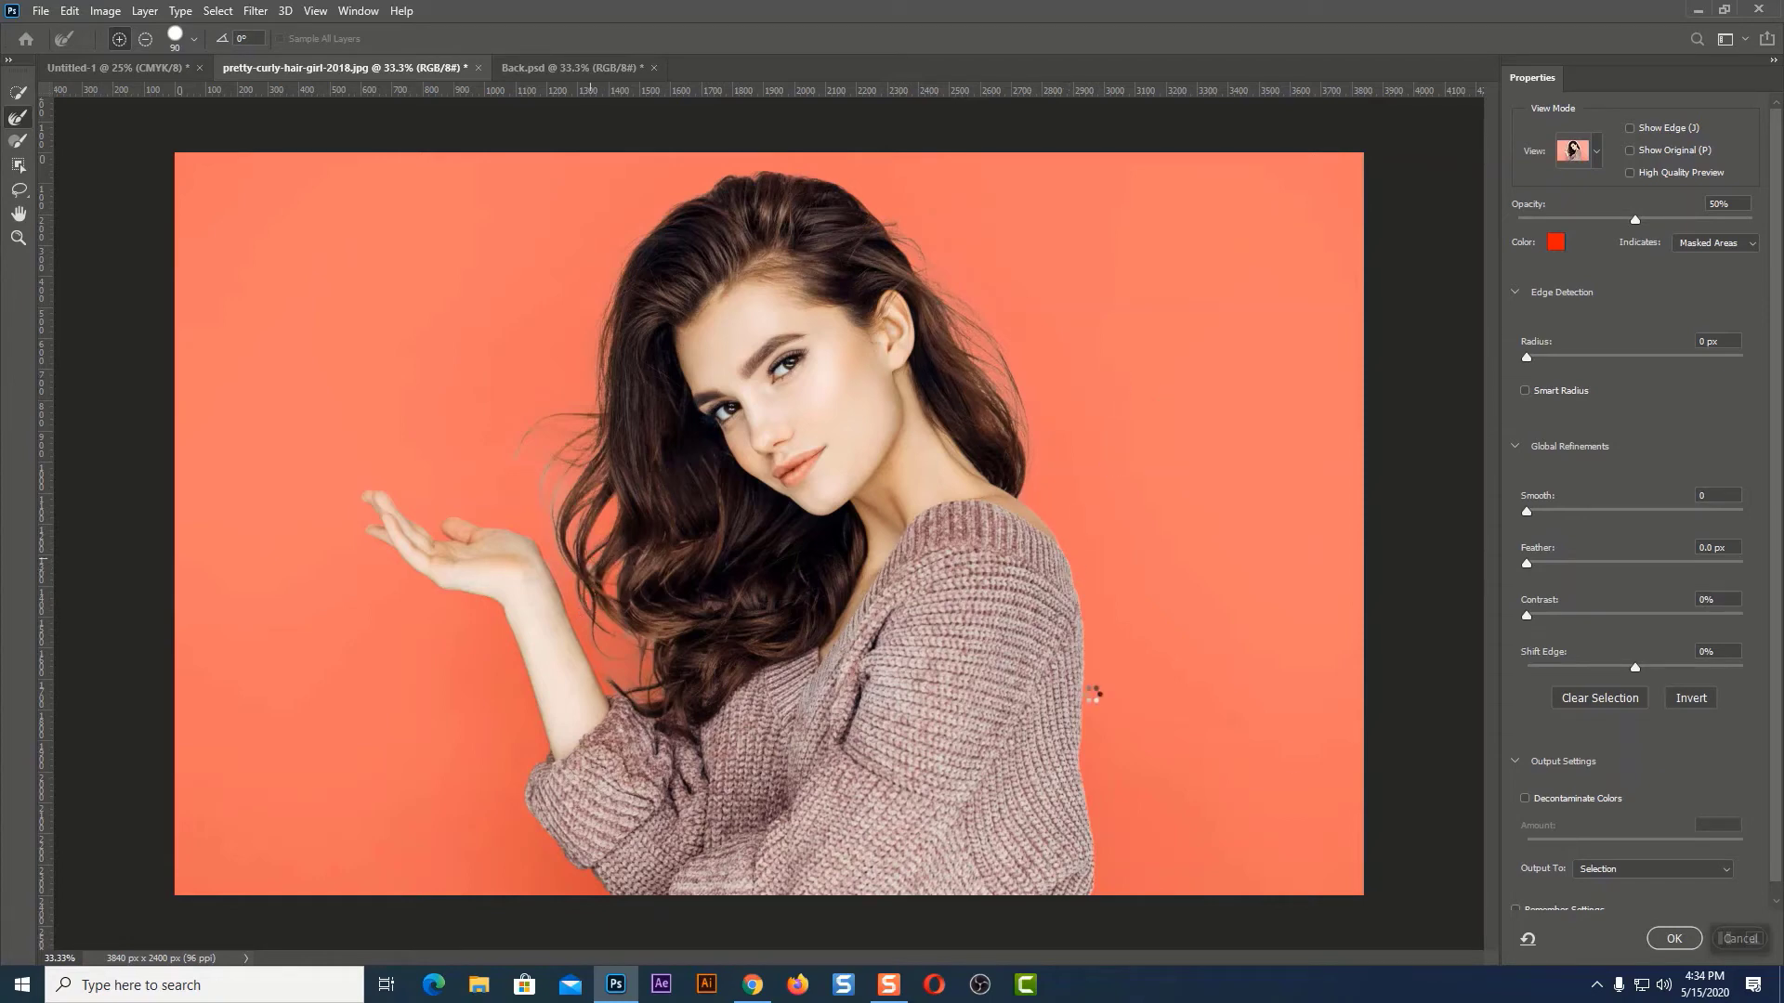
Set the output to New Layer and apply the refinement
left_click(1645, 870)
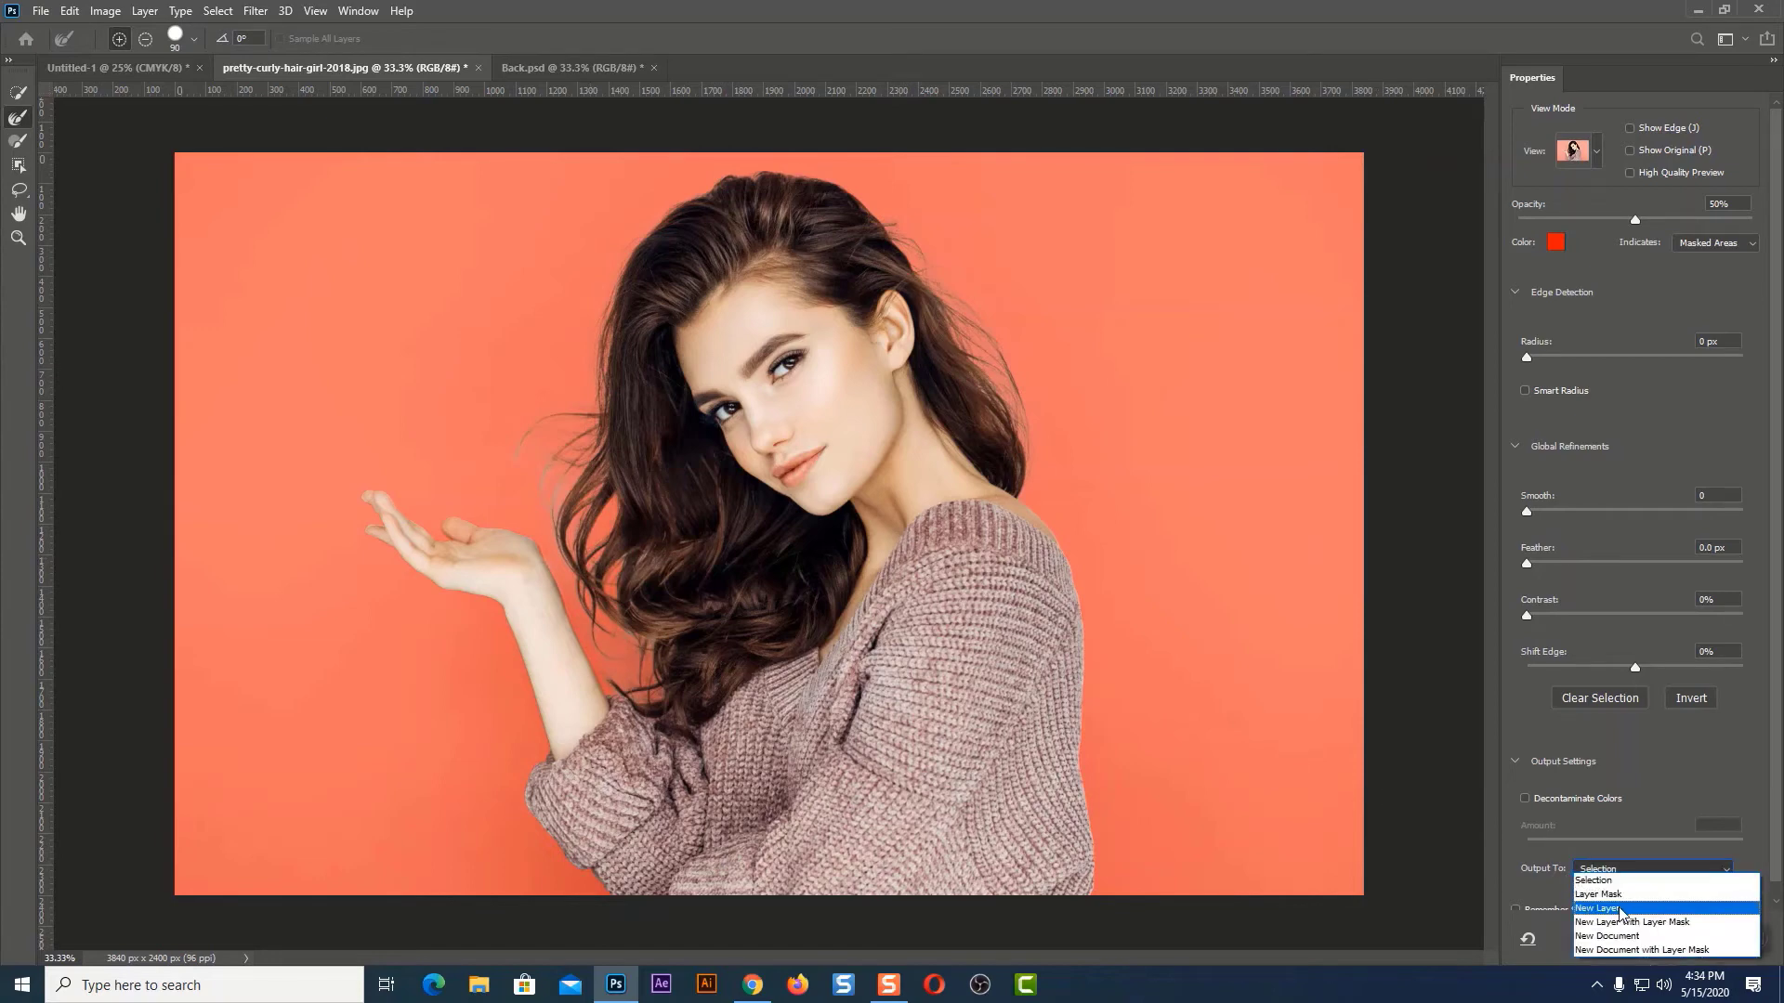
left_click(1621, 910)
left_click(1670, 939)
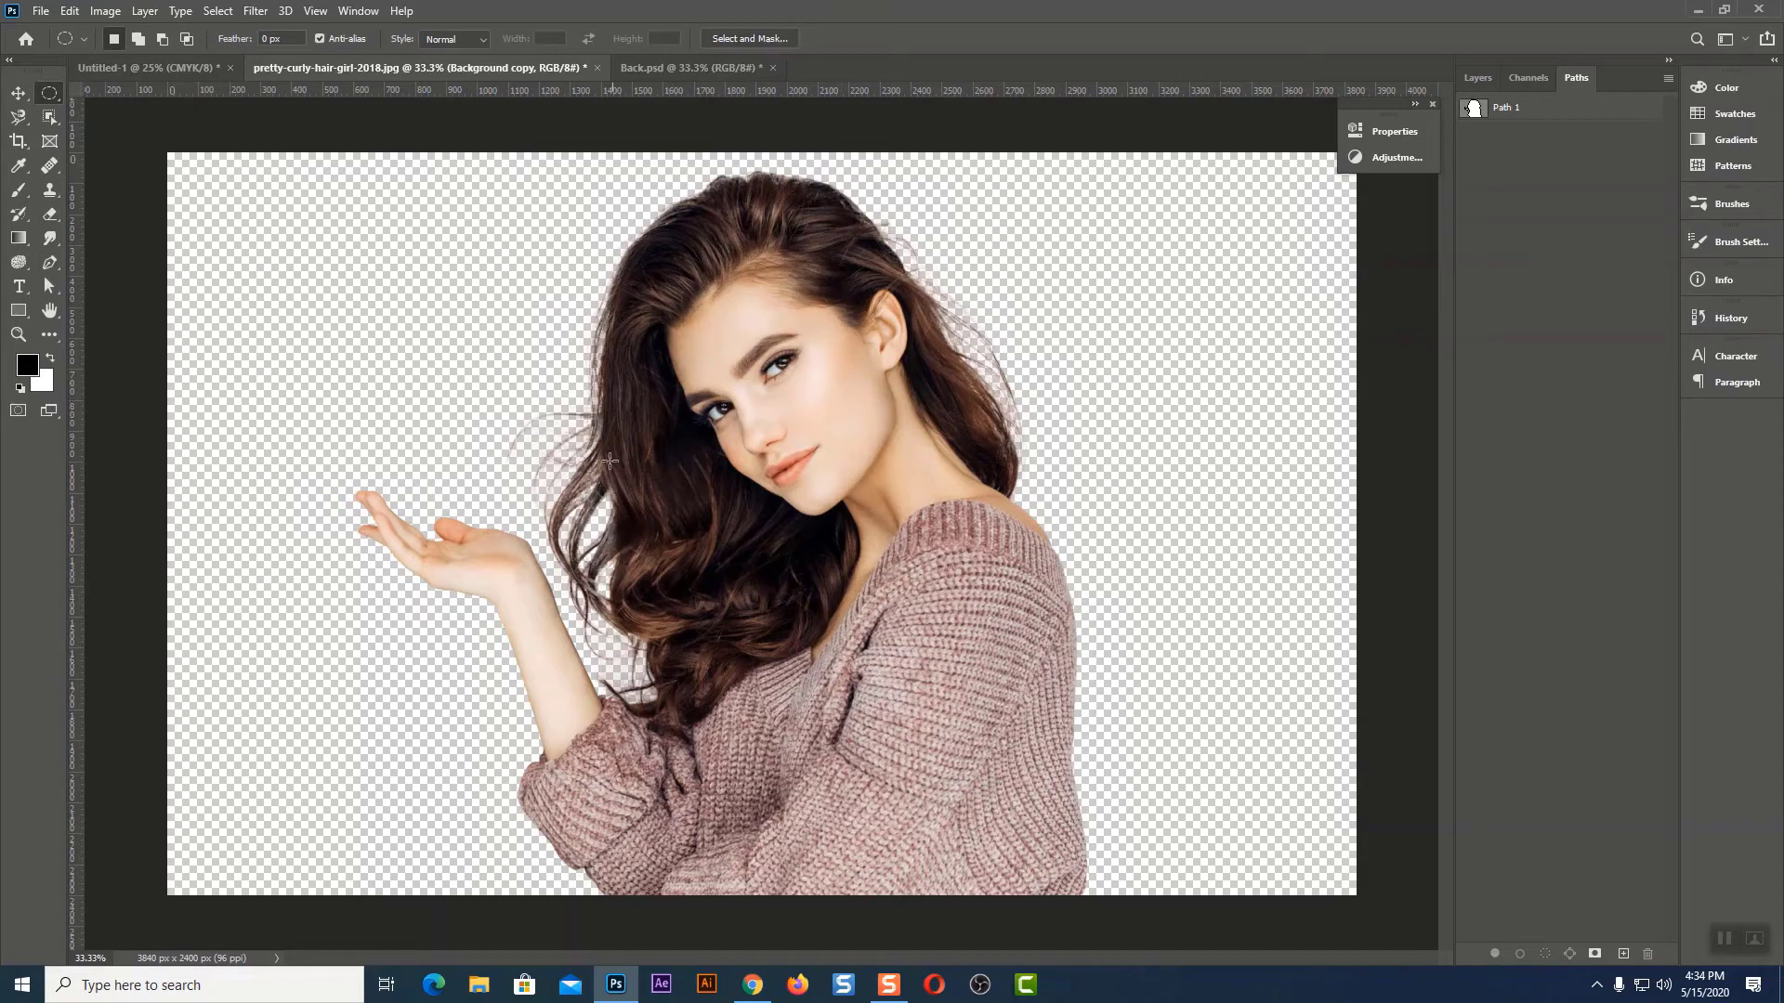
Add Layer 1 above the Background layer, then select the Background copy cut-out
left_click(1484, 82)
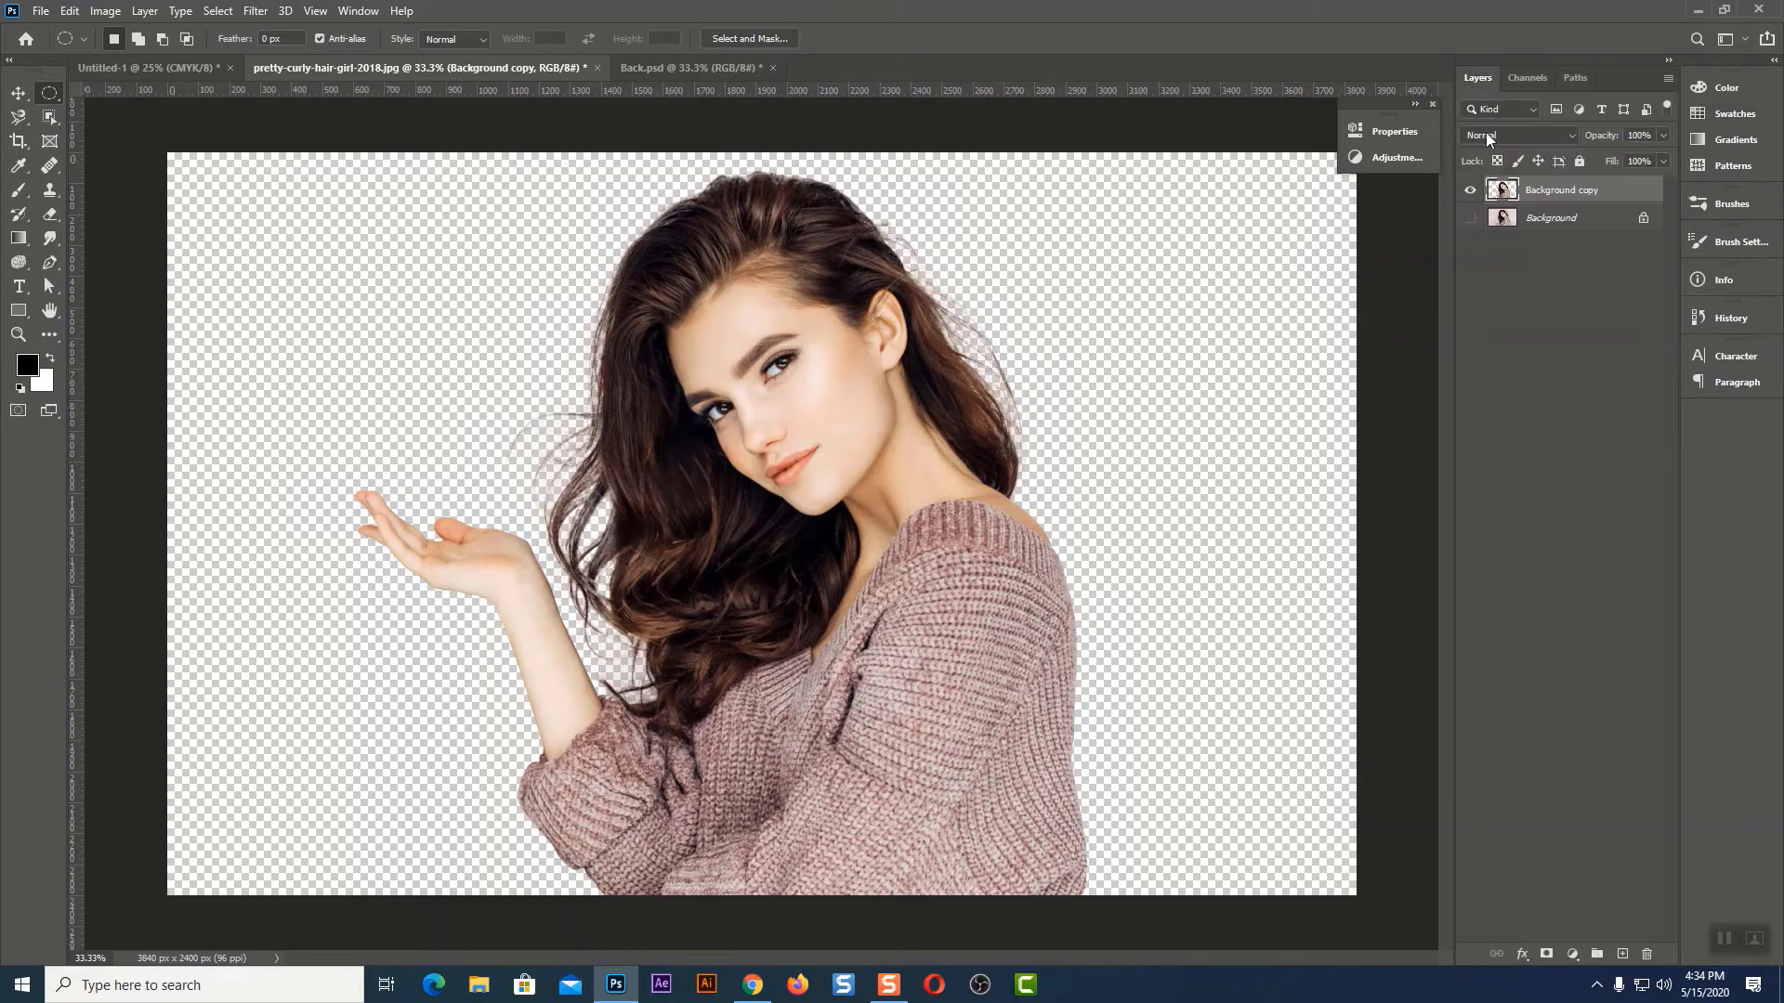
left_click(1545, 221)
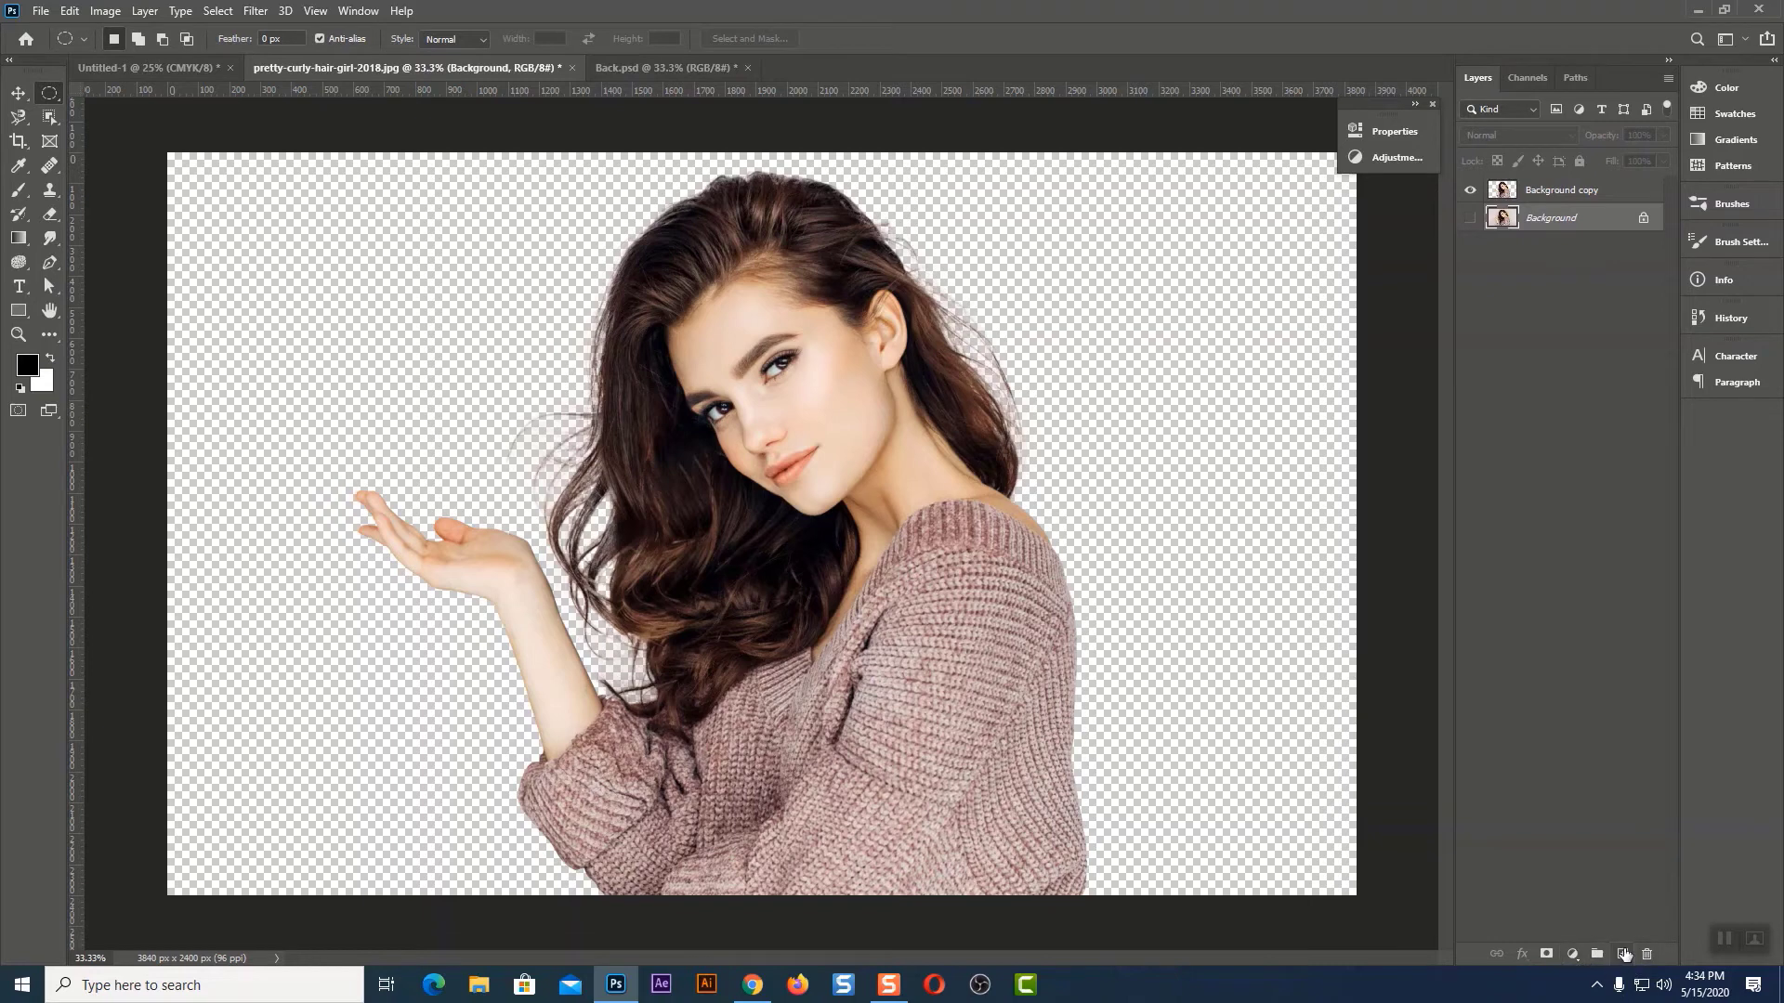
left_click(1622, 954)
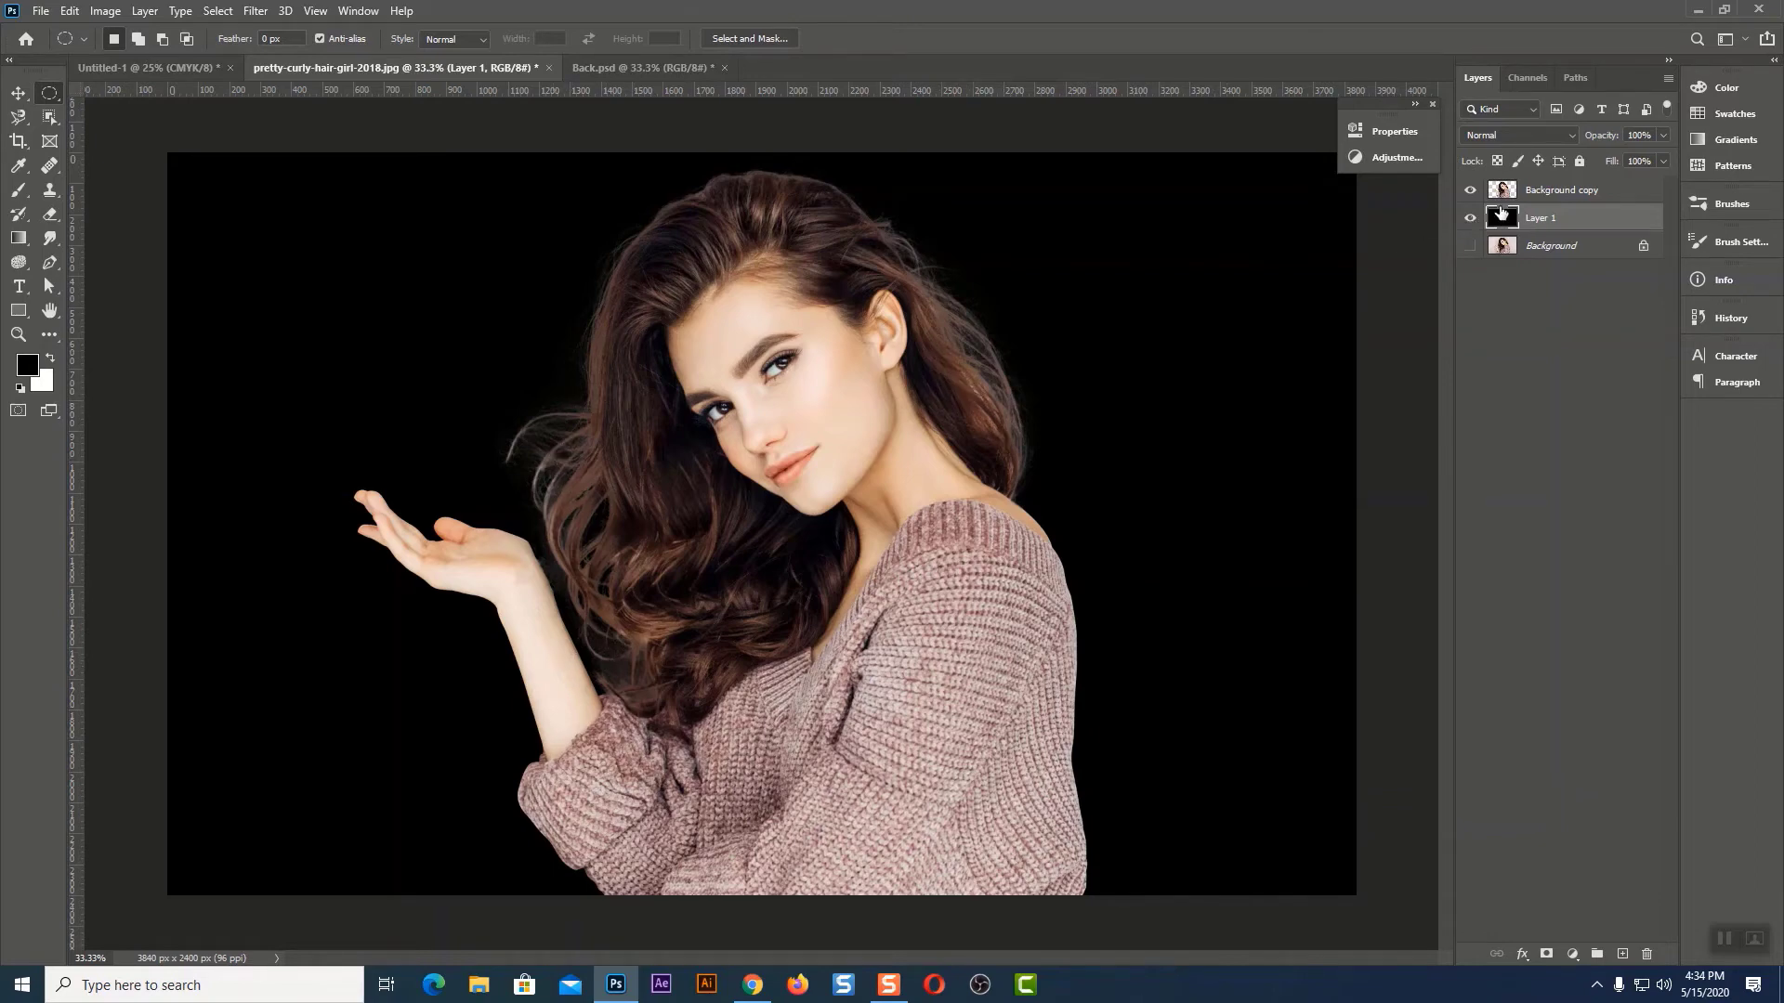
left_click(1541, 189)
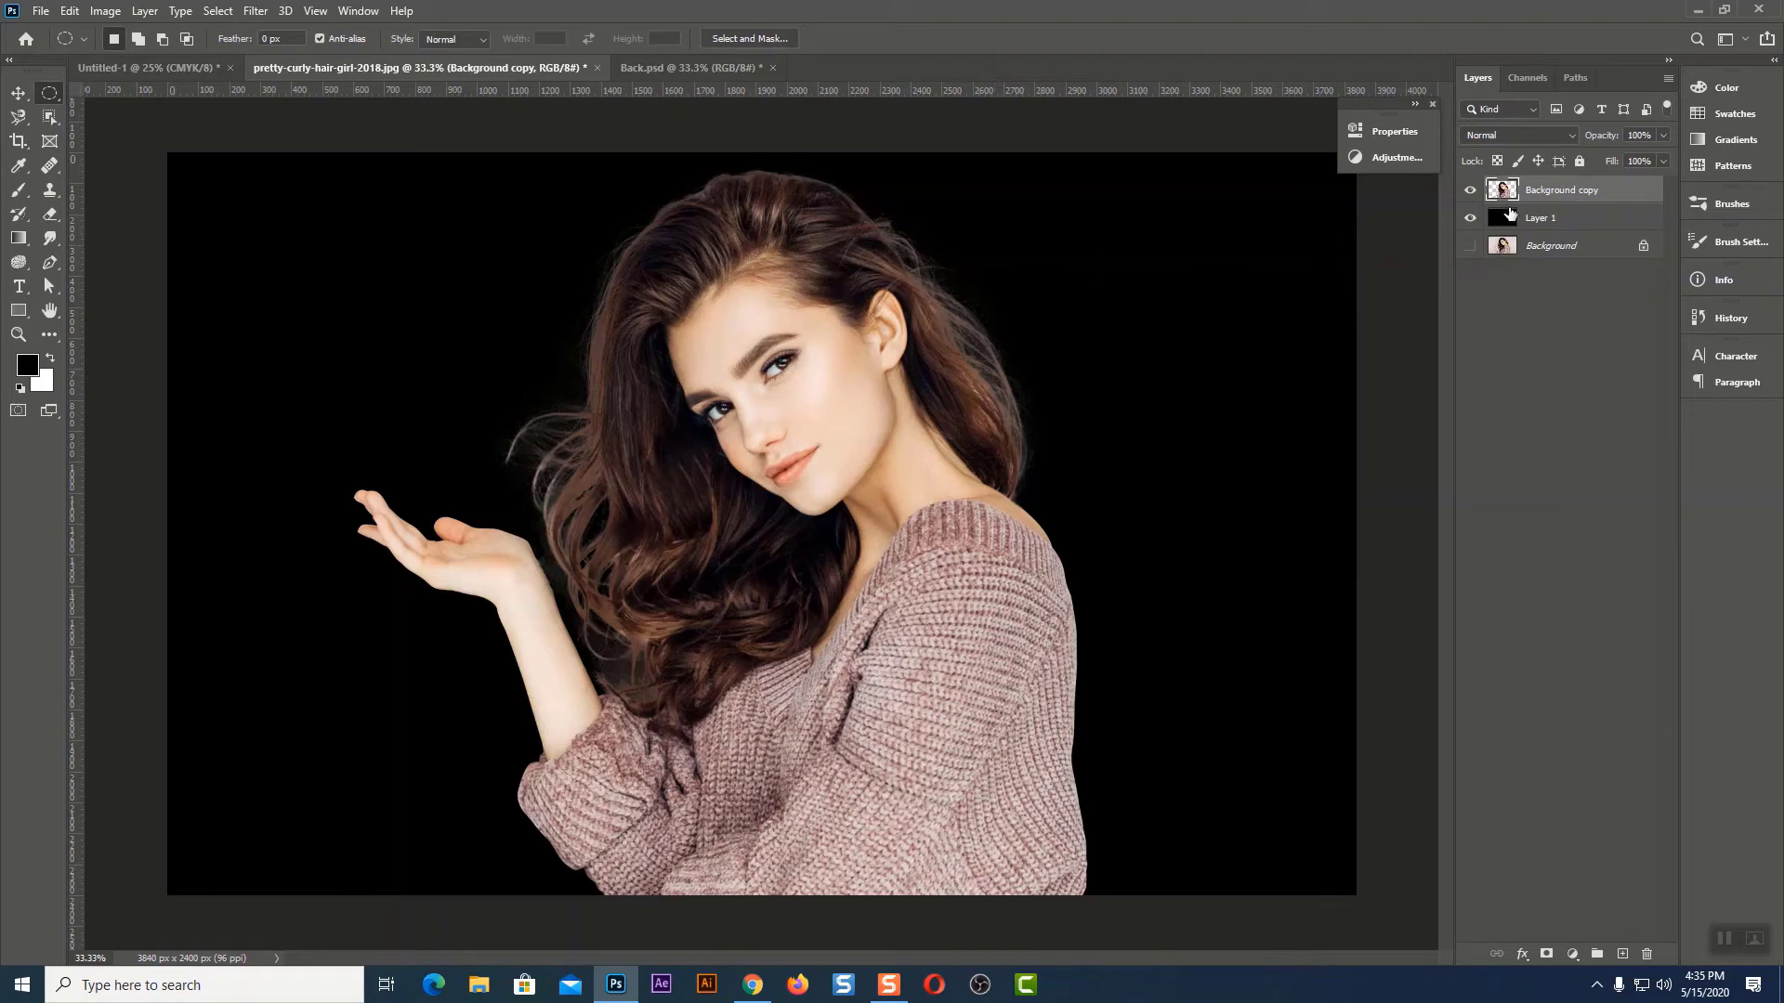
Hide the black Layer 1, then trial and undo a stroke effect on the Background copy layer
left_click(1469, 219)
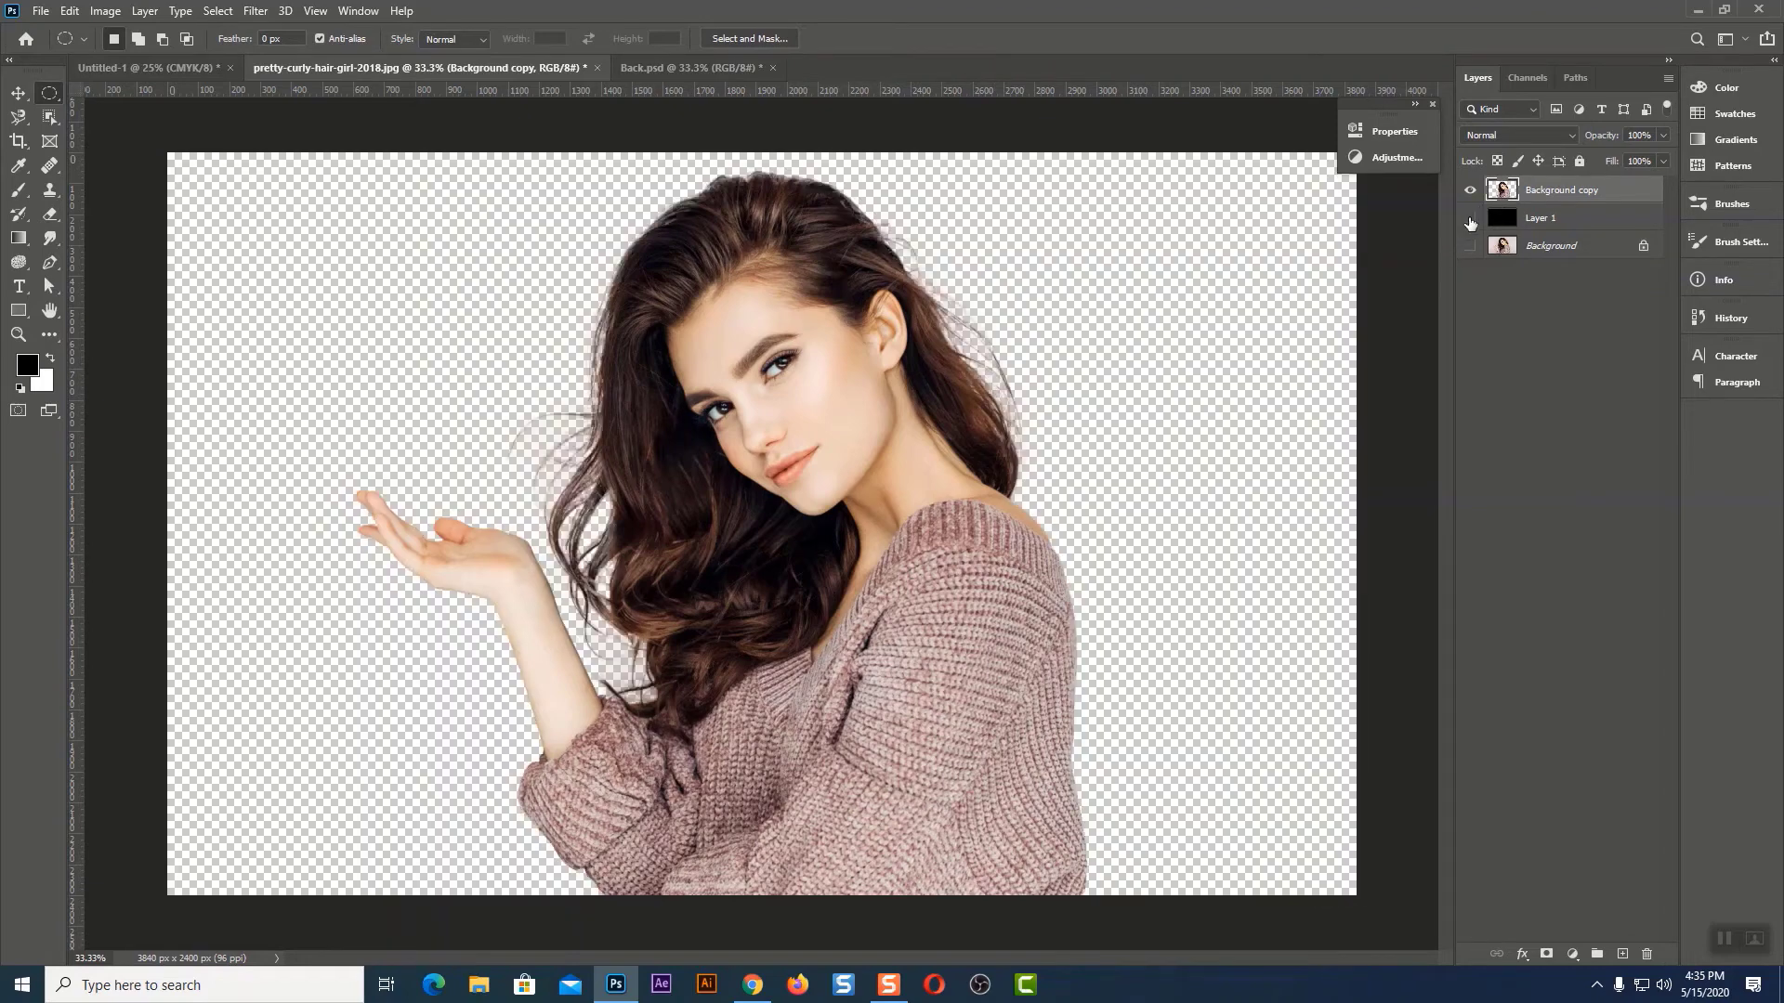
left_click(1545, 223)
left_click(1549, 197)
left_click(1523, 957)
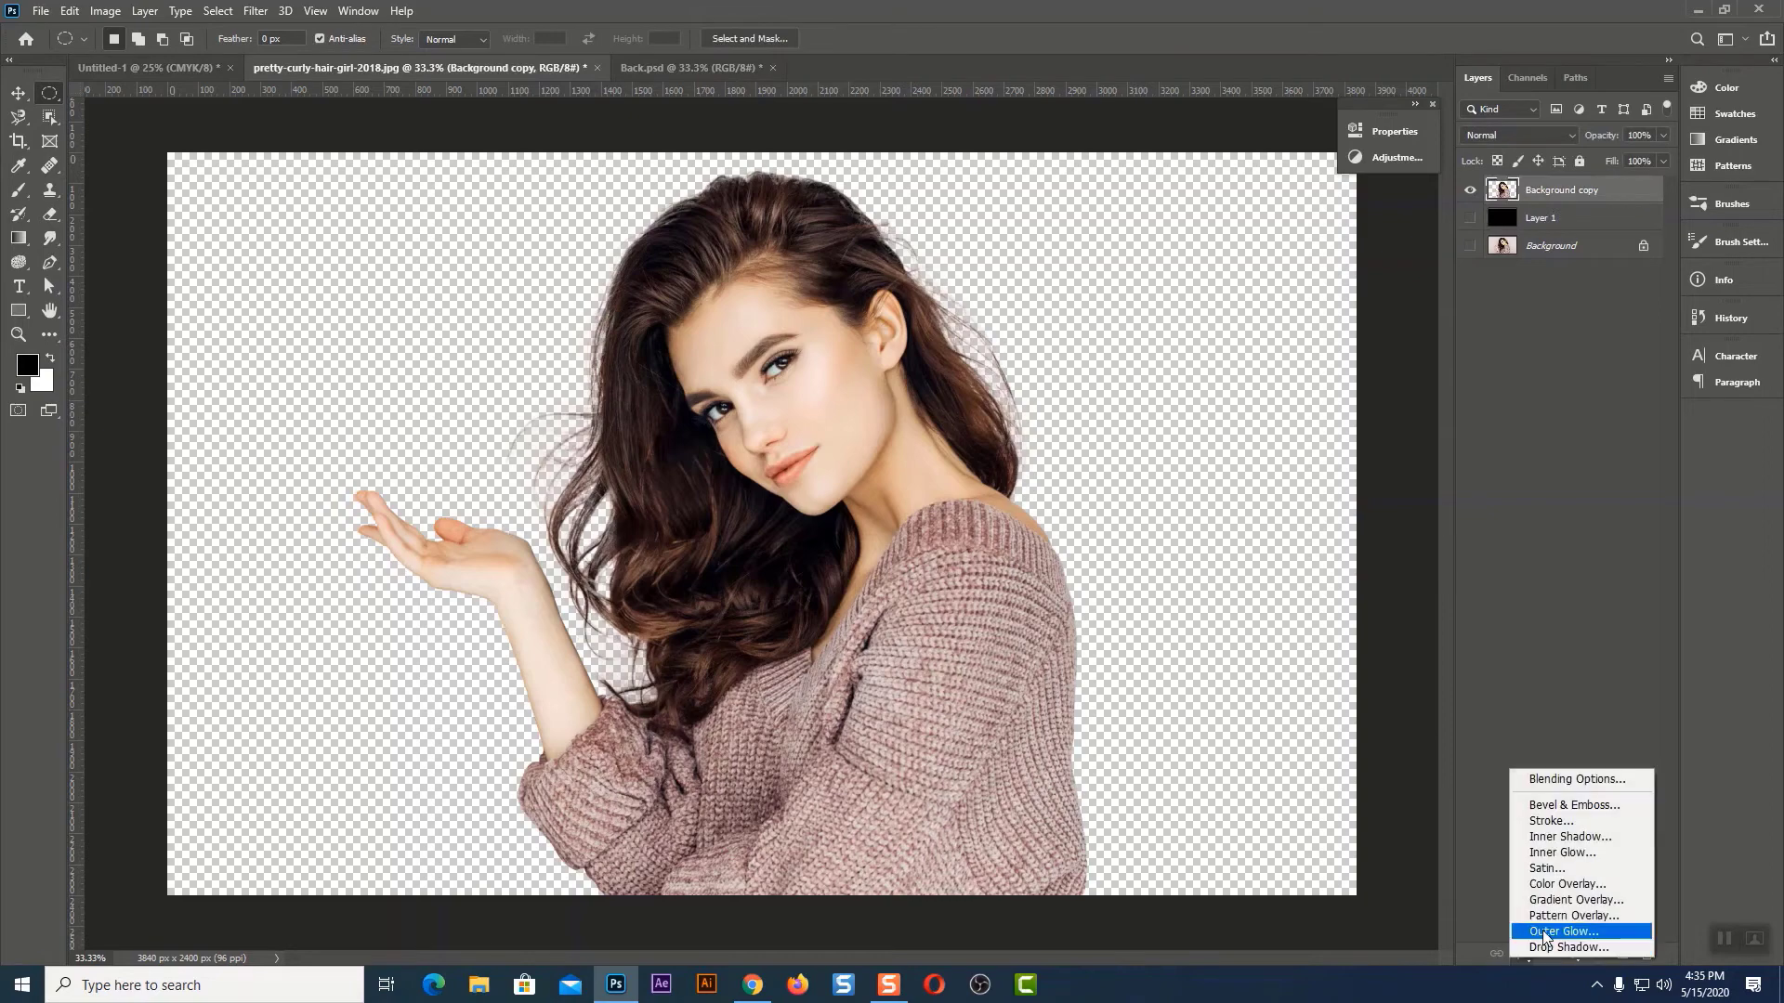
left_click(1564, 821)
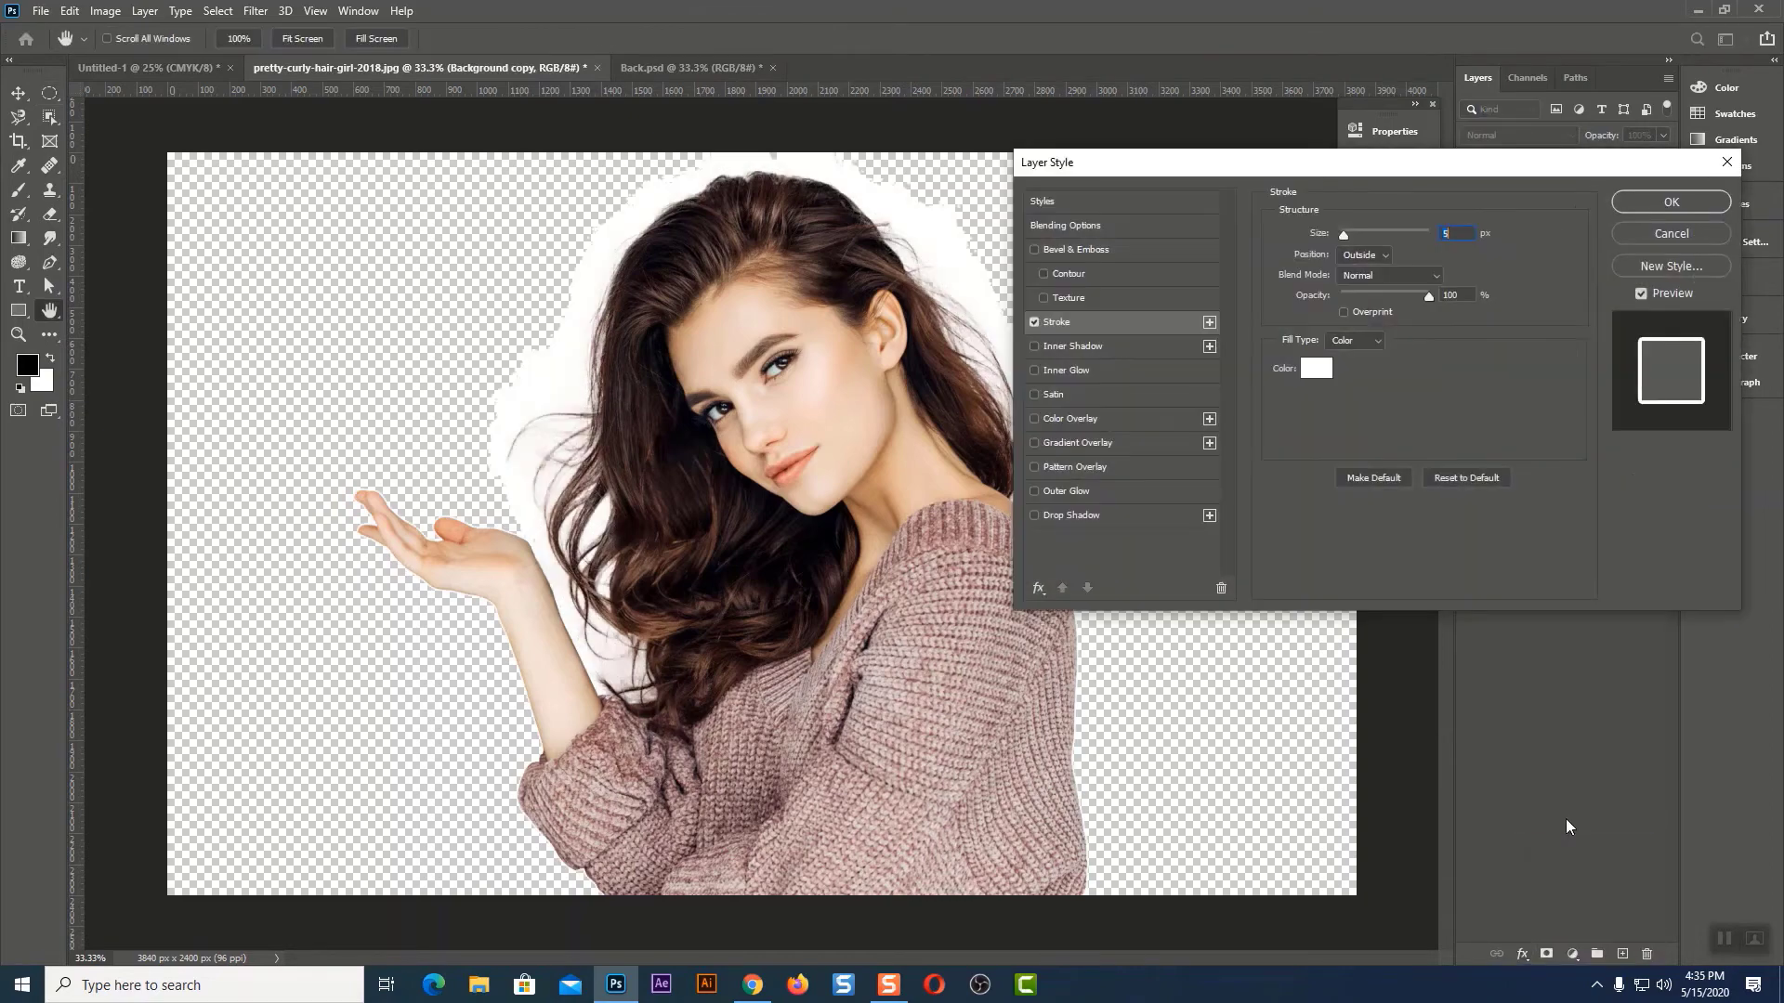
left_click(1669, 234)
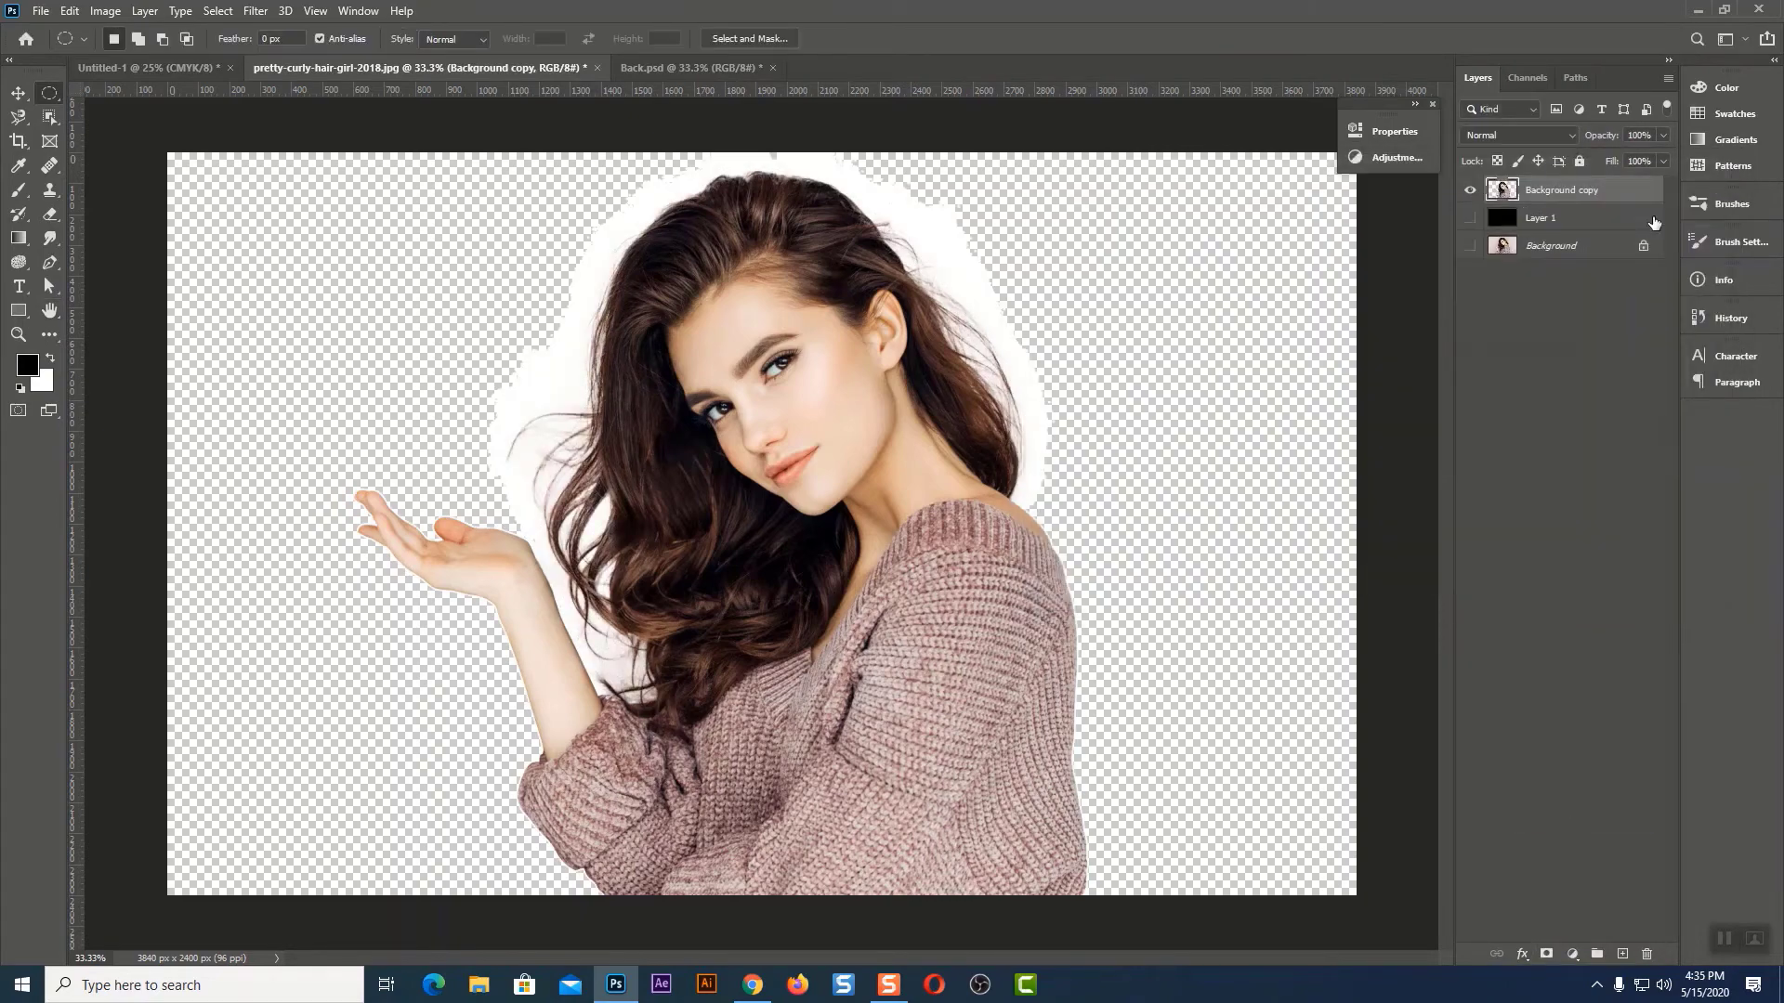
right_click(1544, 190)
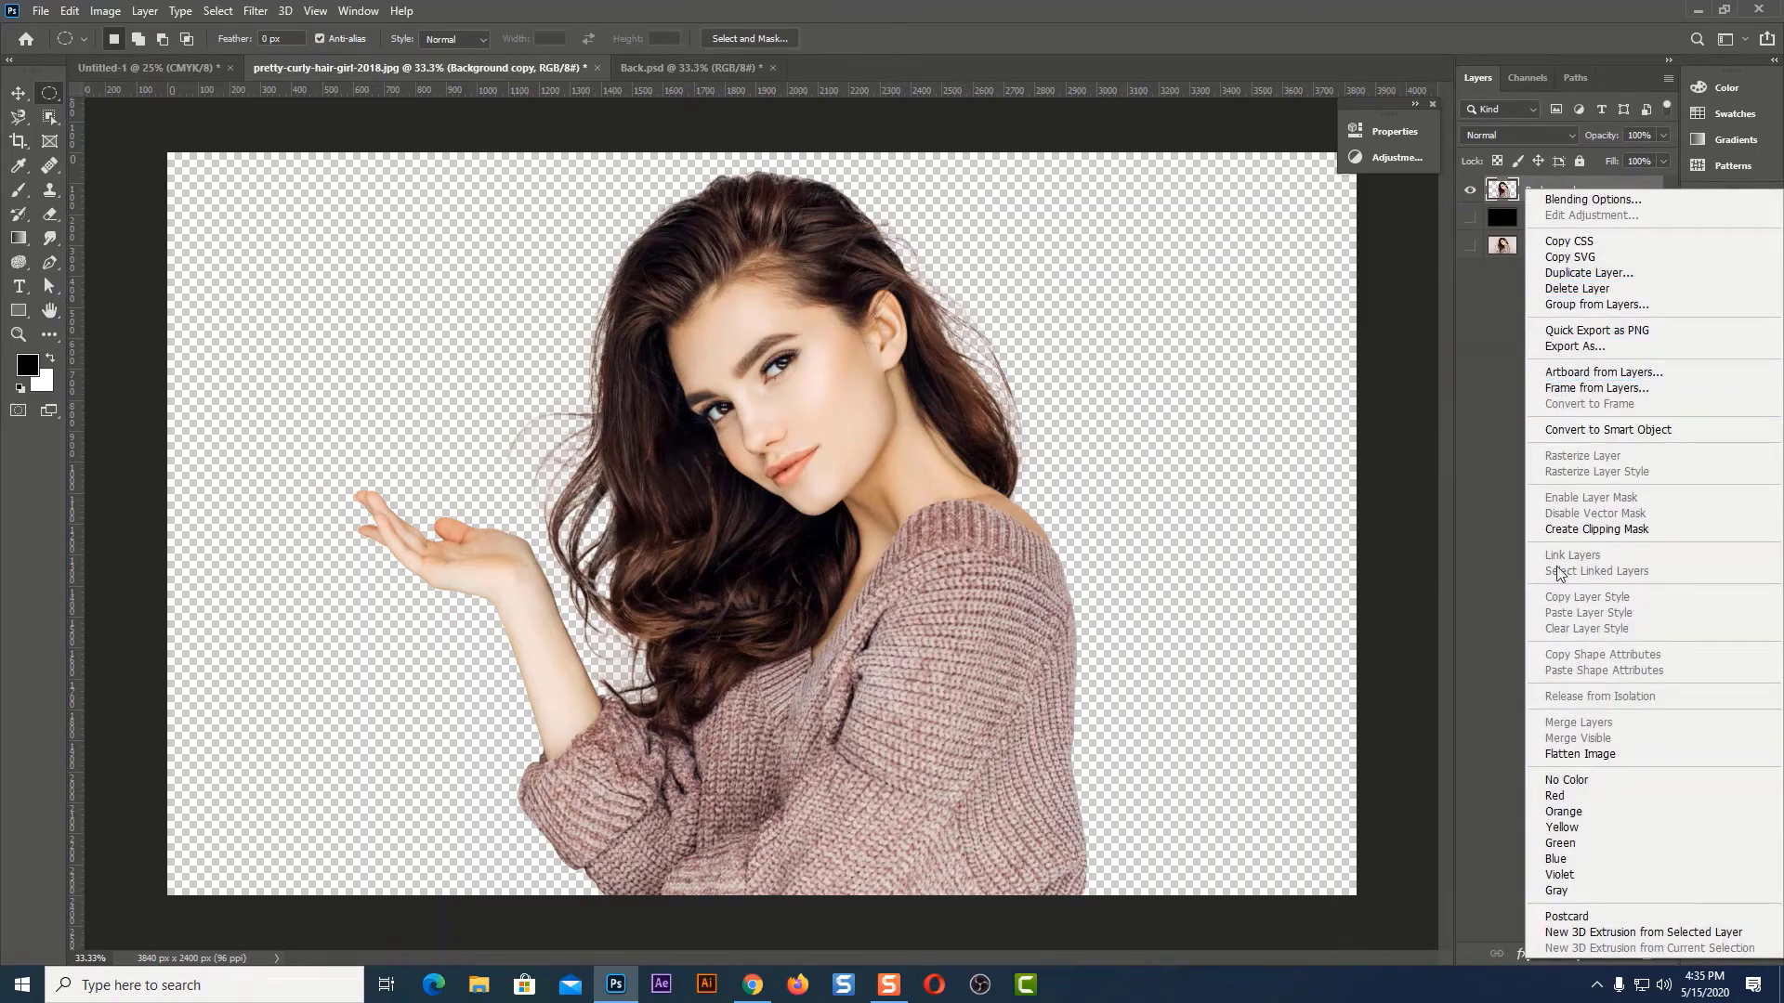
left_click(1584, 201)
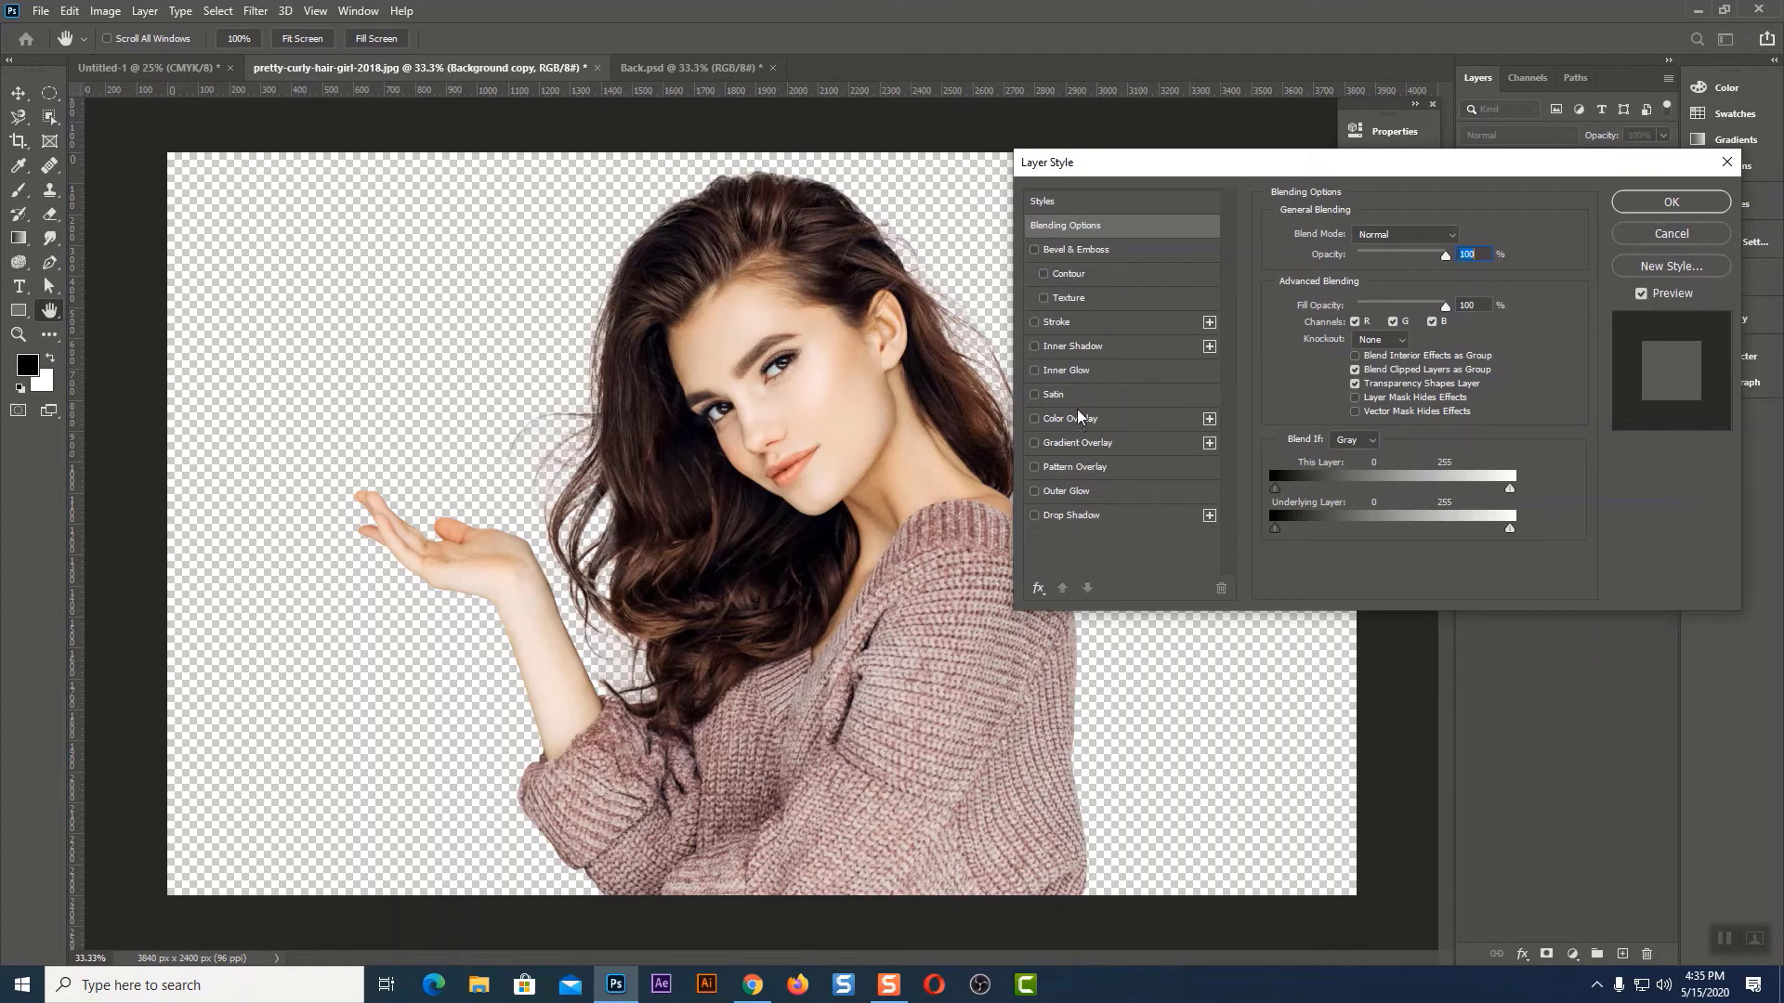
left_click(1086, 325)
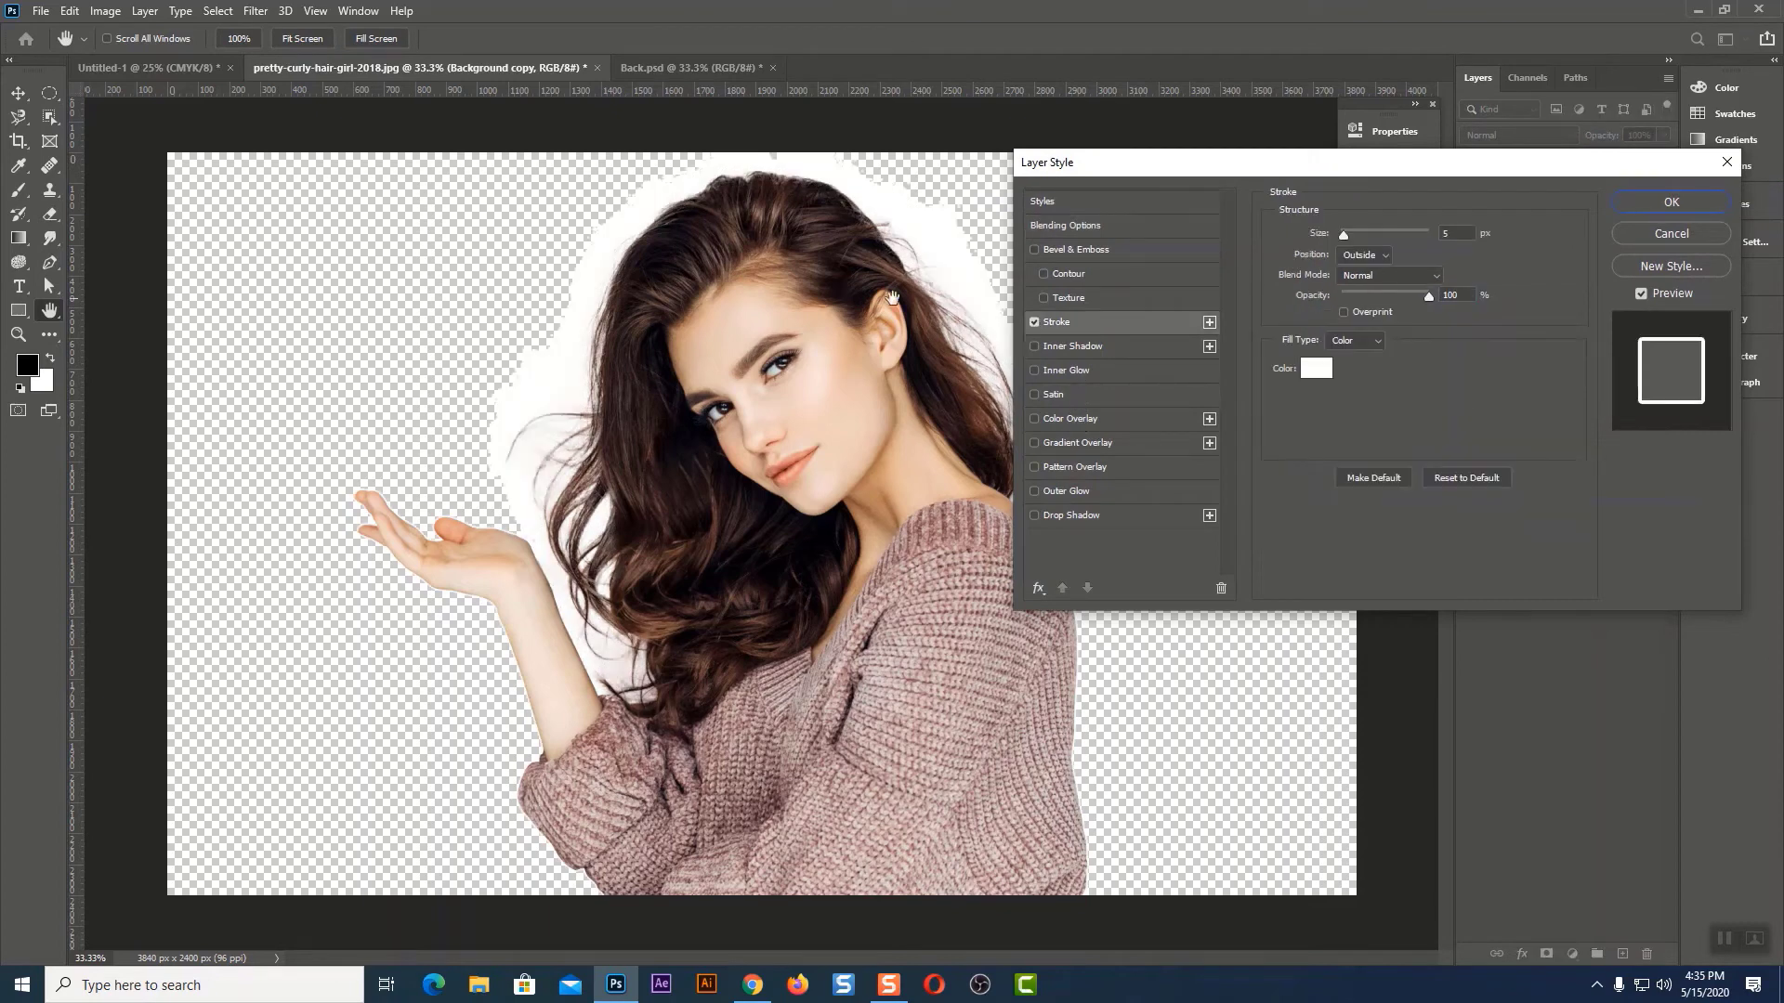
left_click(1691, 200)
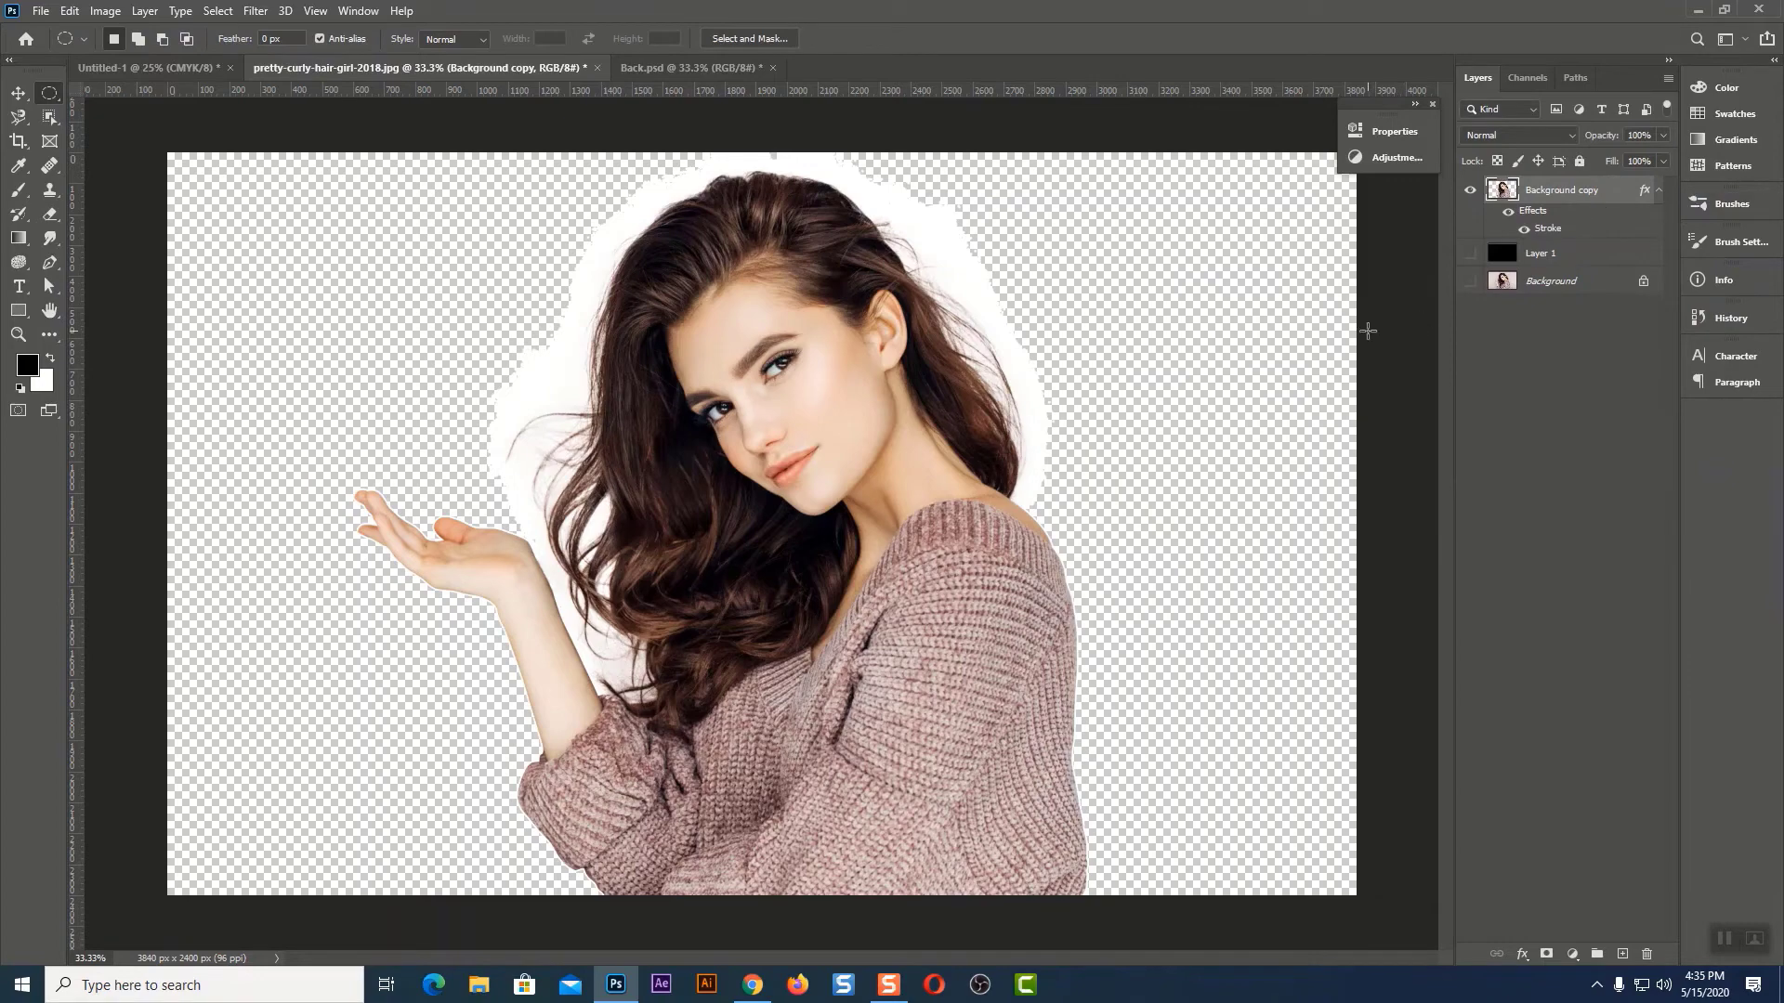
key("ctrl+z")
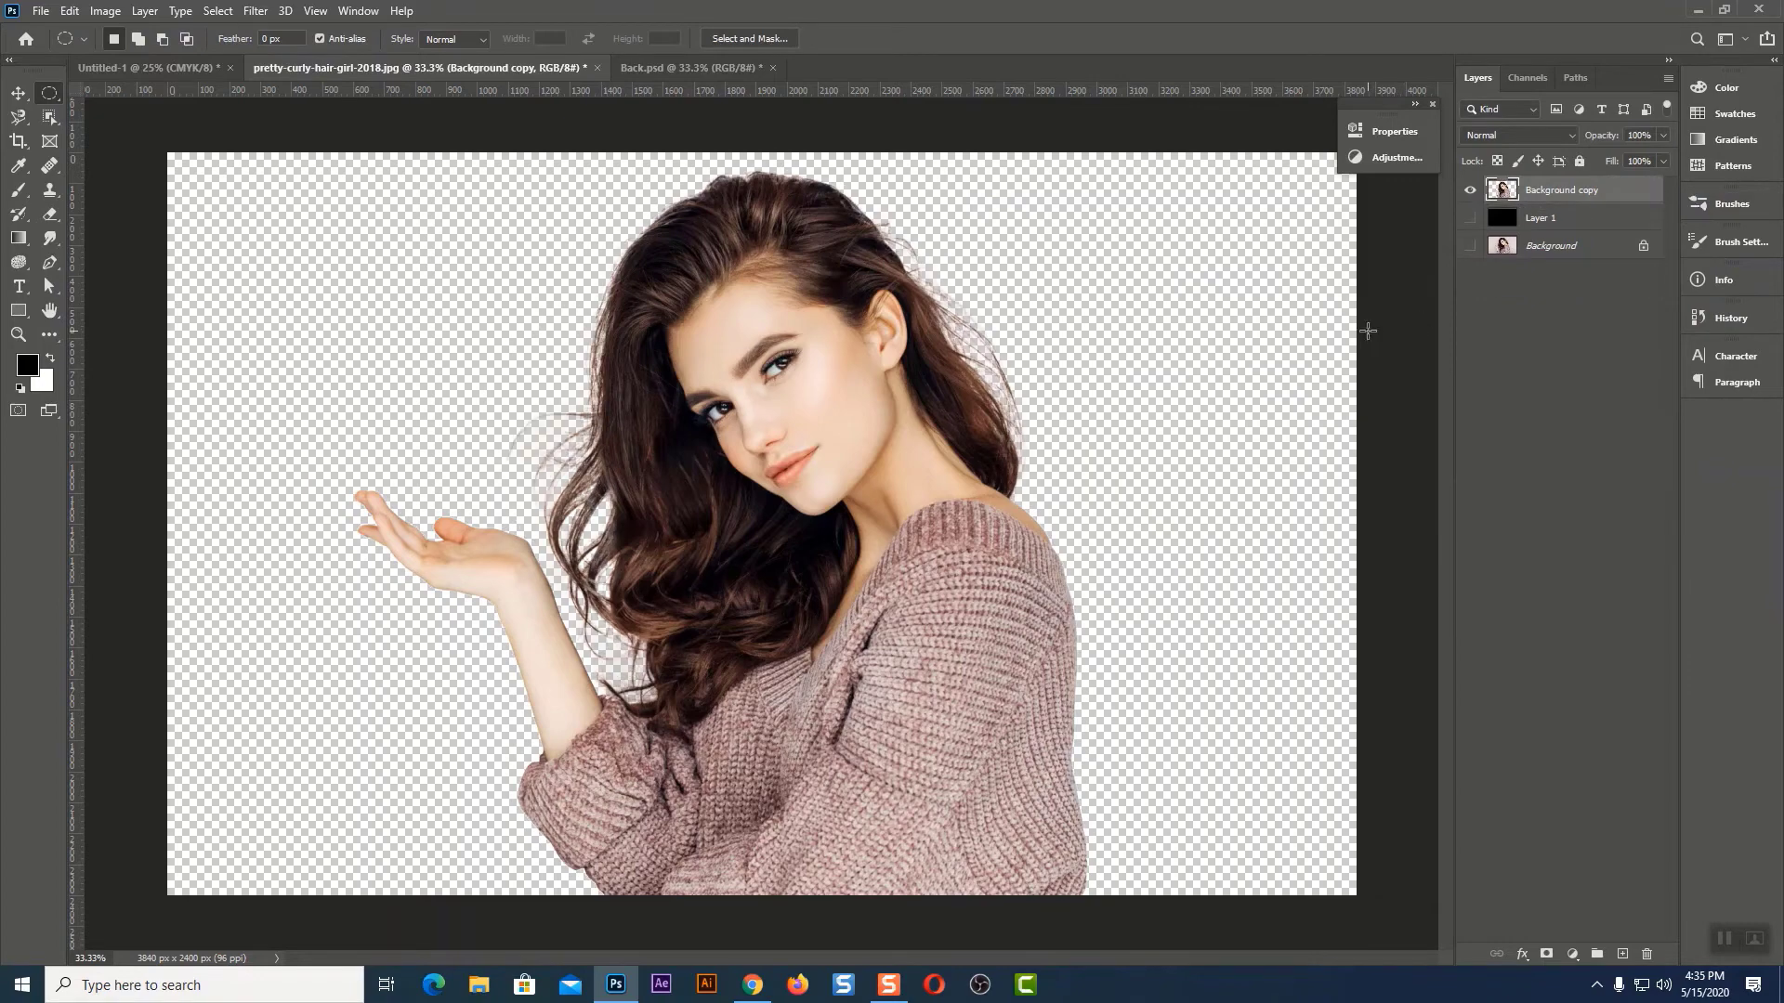
Apply a 2 px white outside stroke to the Background copy layer through Layer Style
right_click(1563, 197)
left_click(1563, 203)
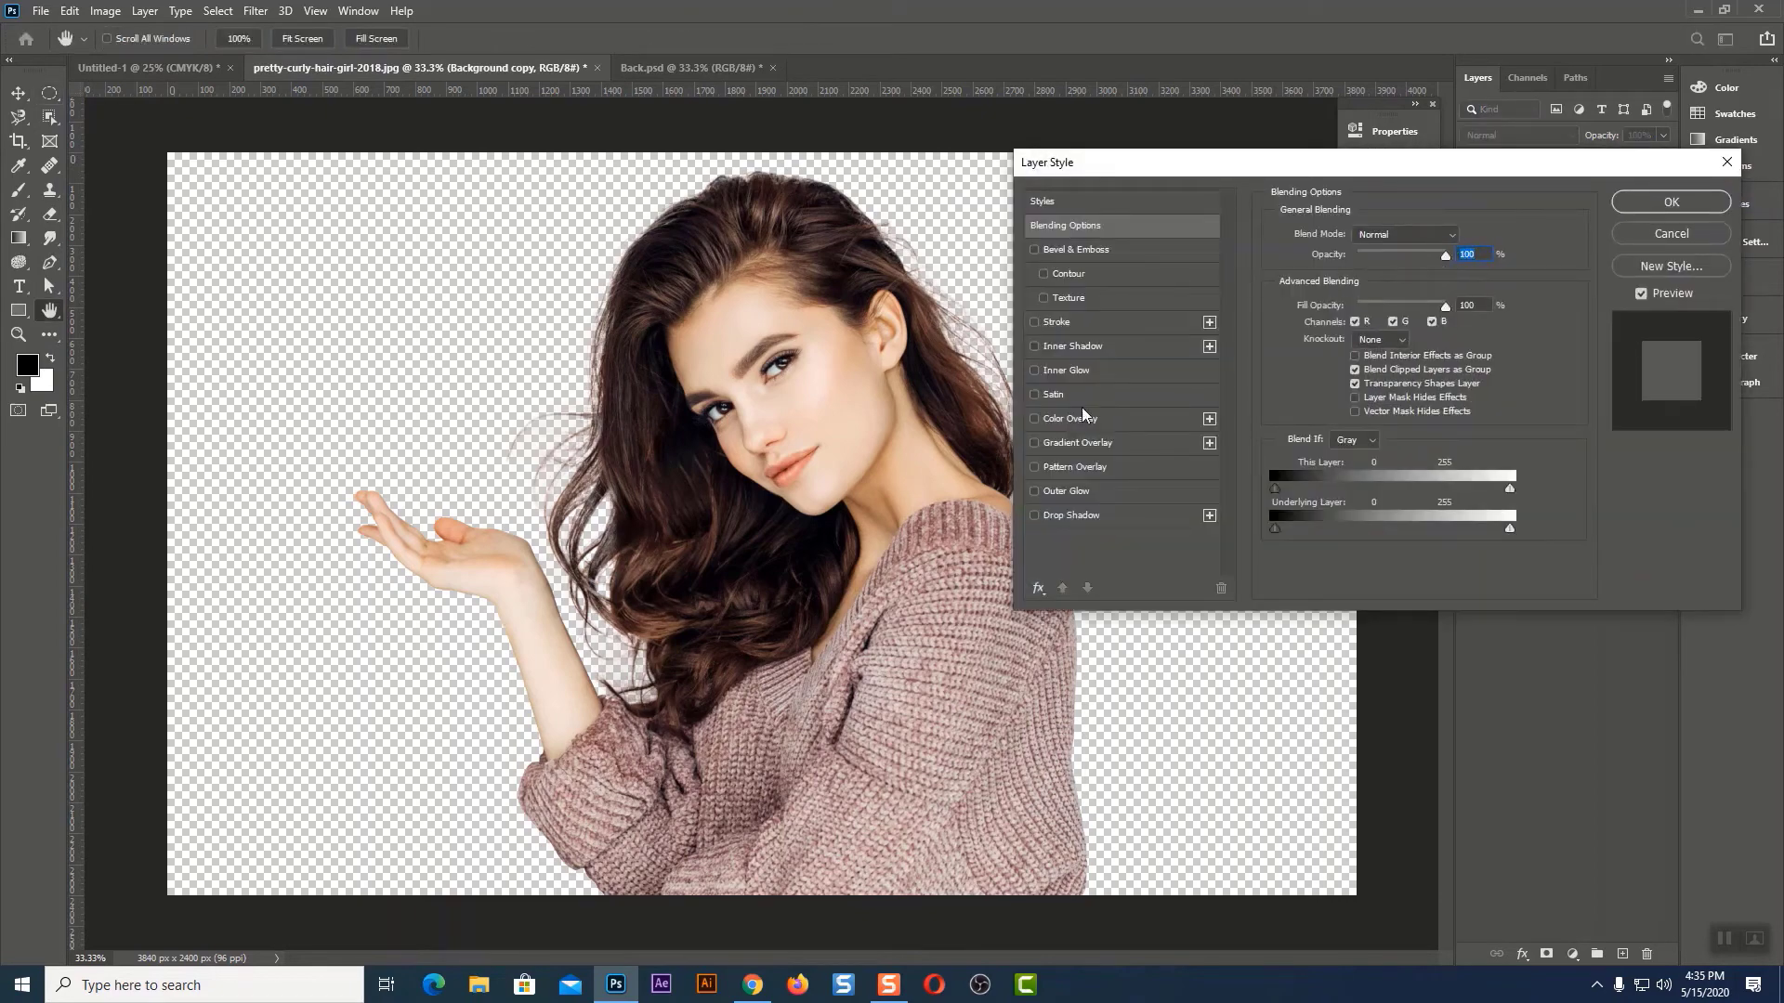
left_click(1087, 325)
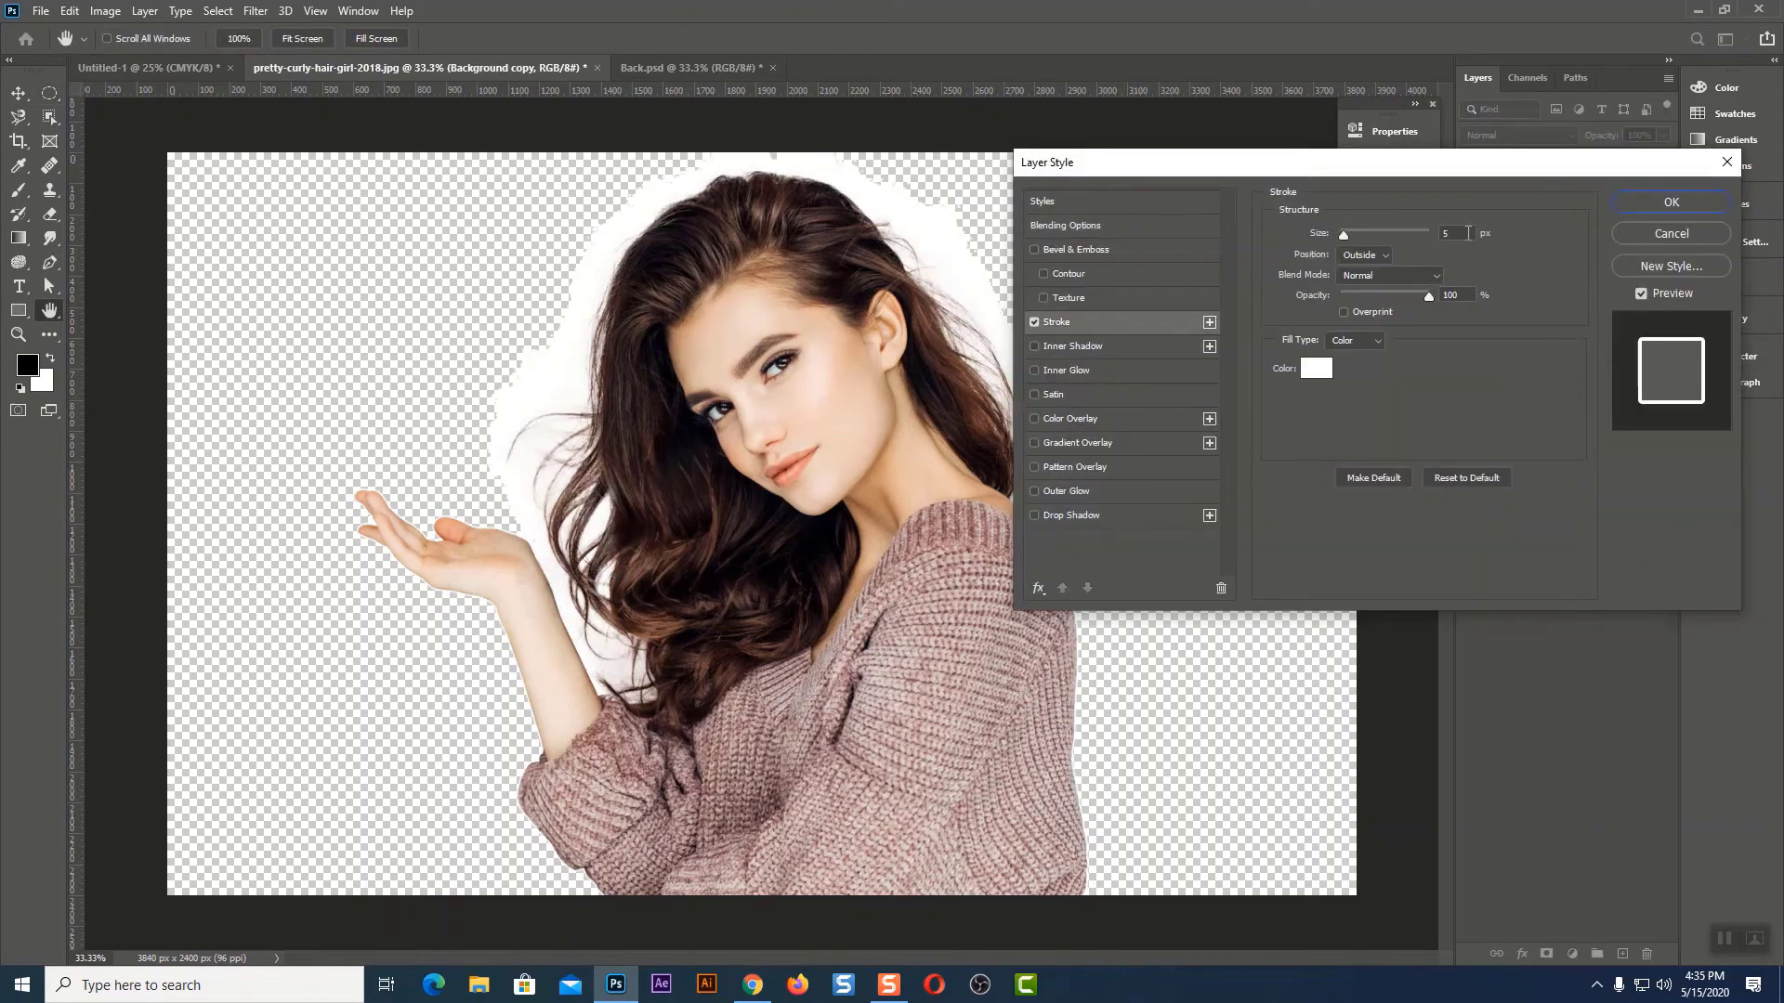
left_click_drag(1467, 233, 1427, 234)
type("2")
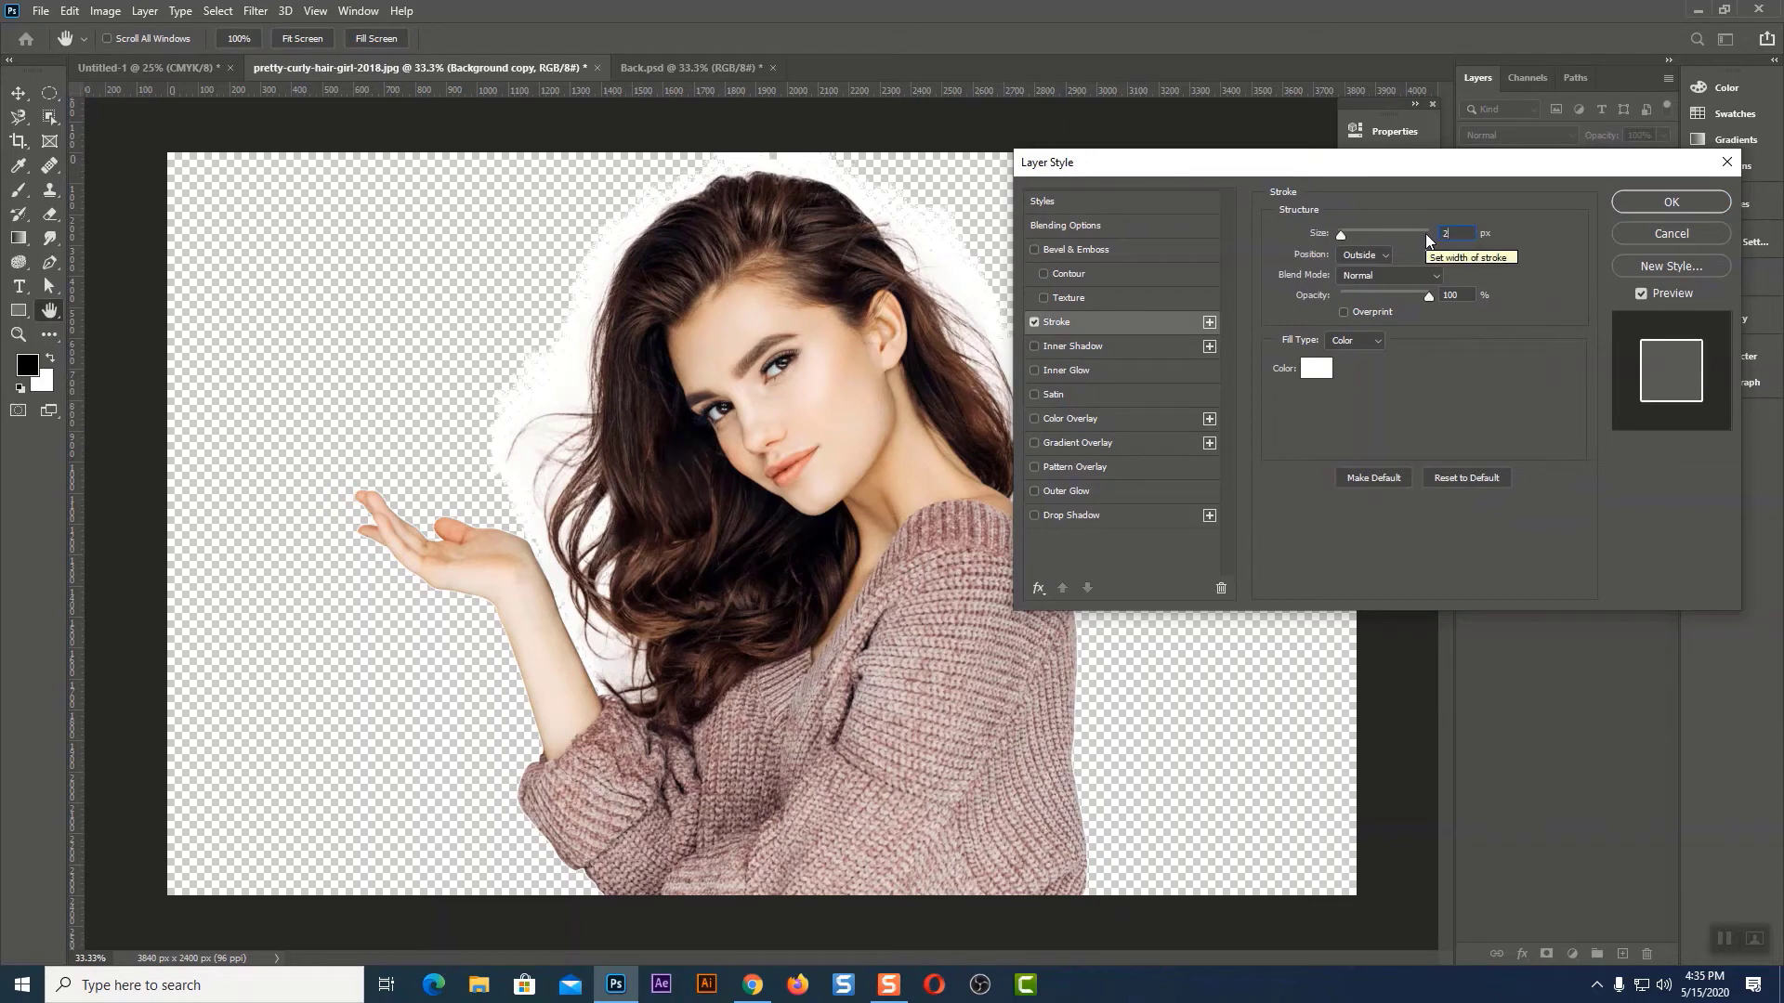
left_click(1707, 204)
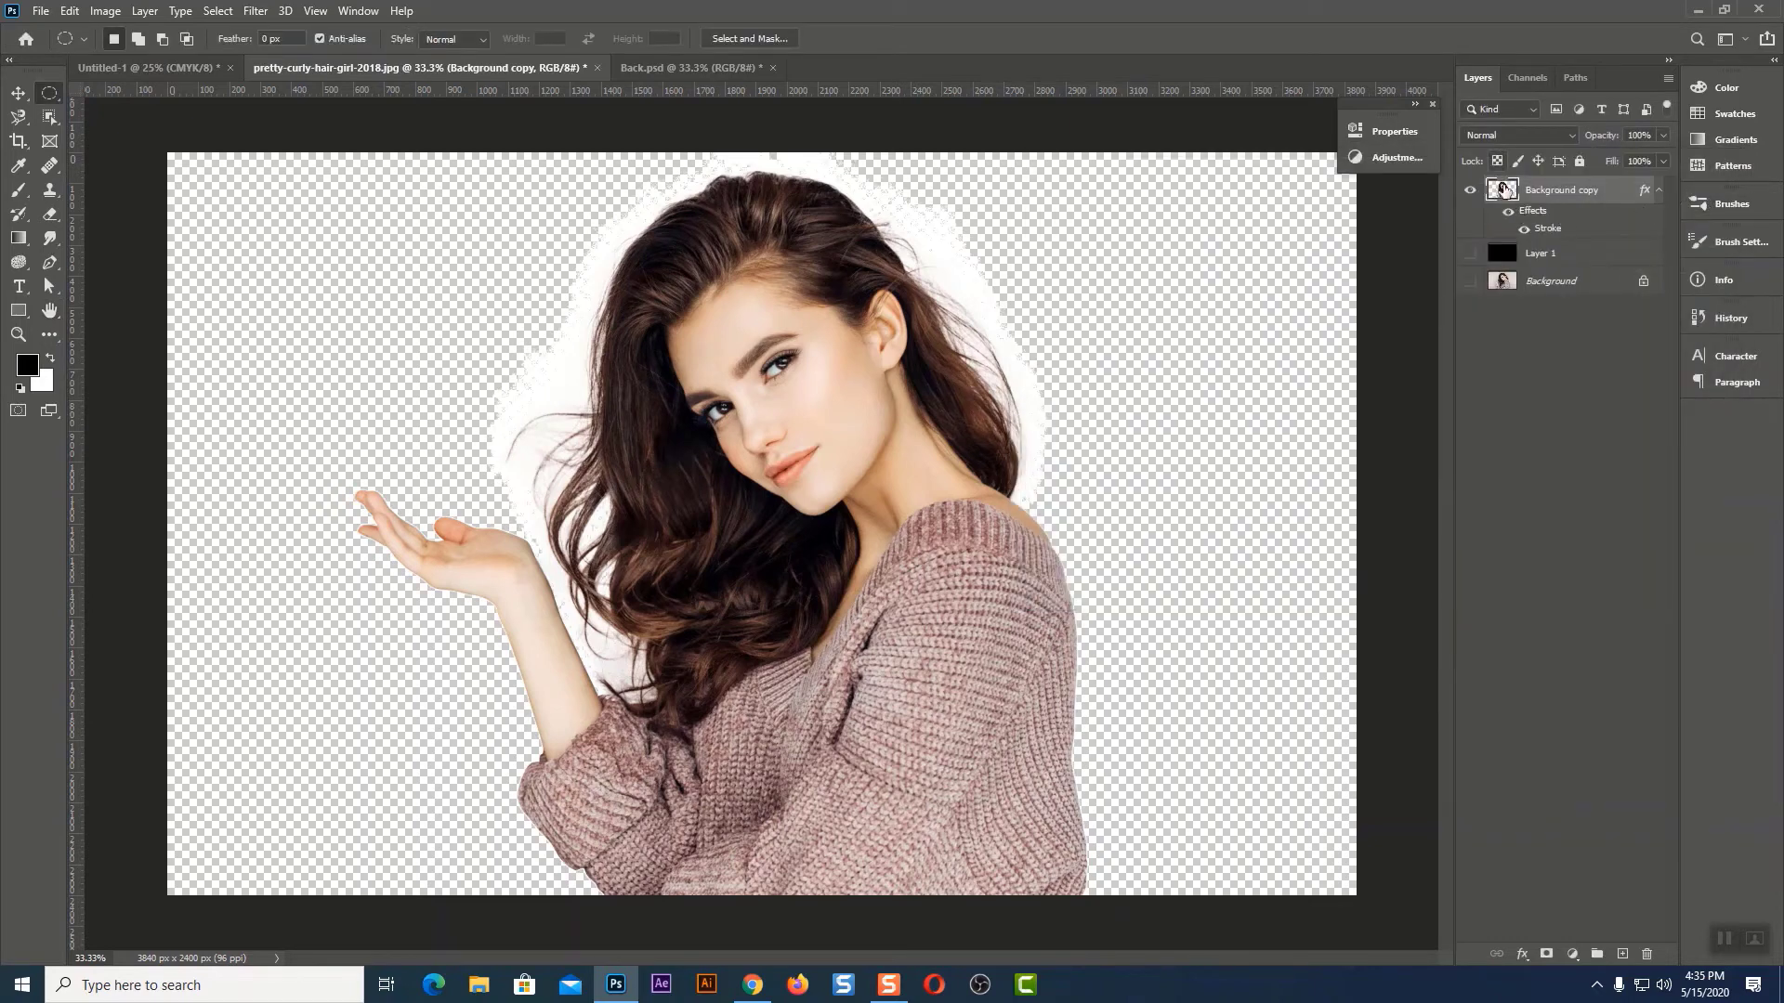
Load the woman's outline as a selection and invert it to everything around her
left_click(1505, 193, "ctrl")
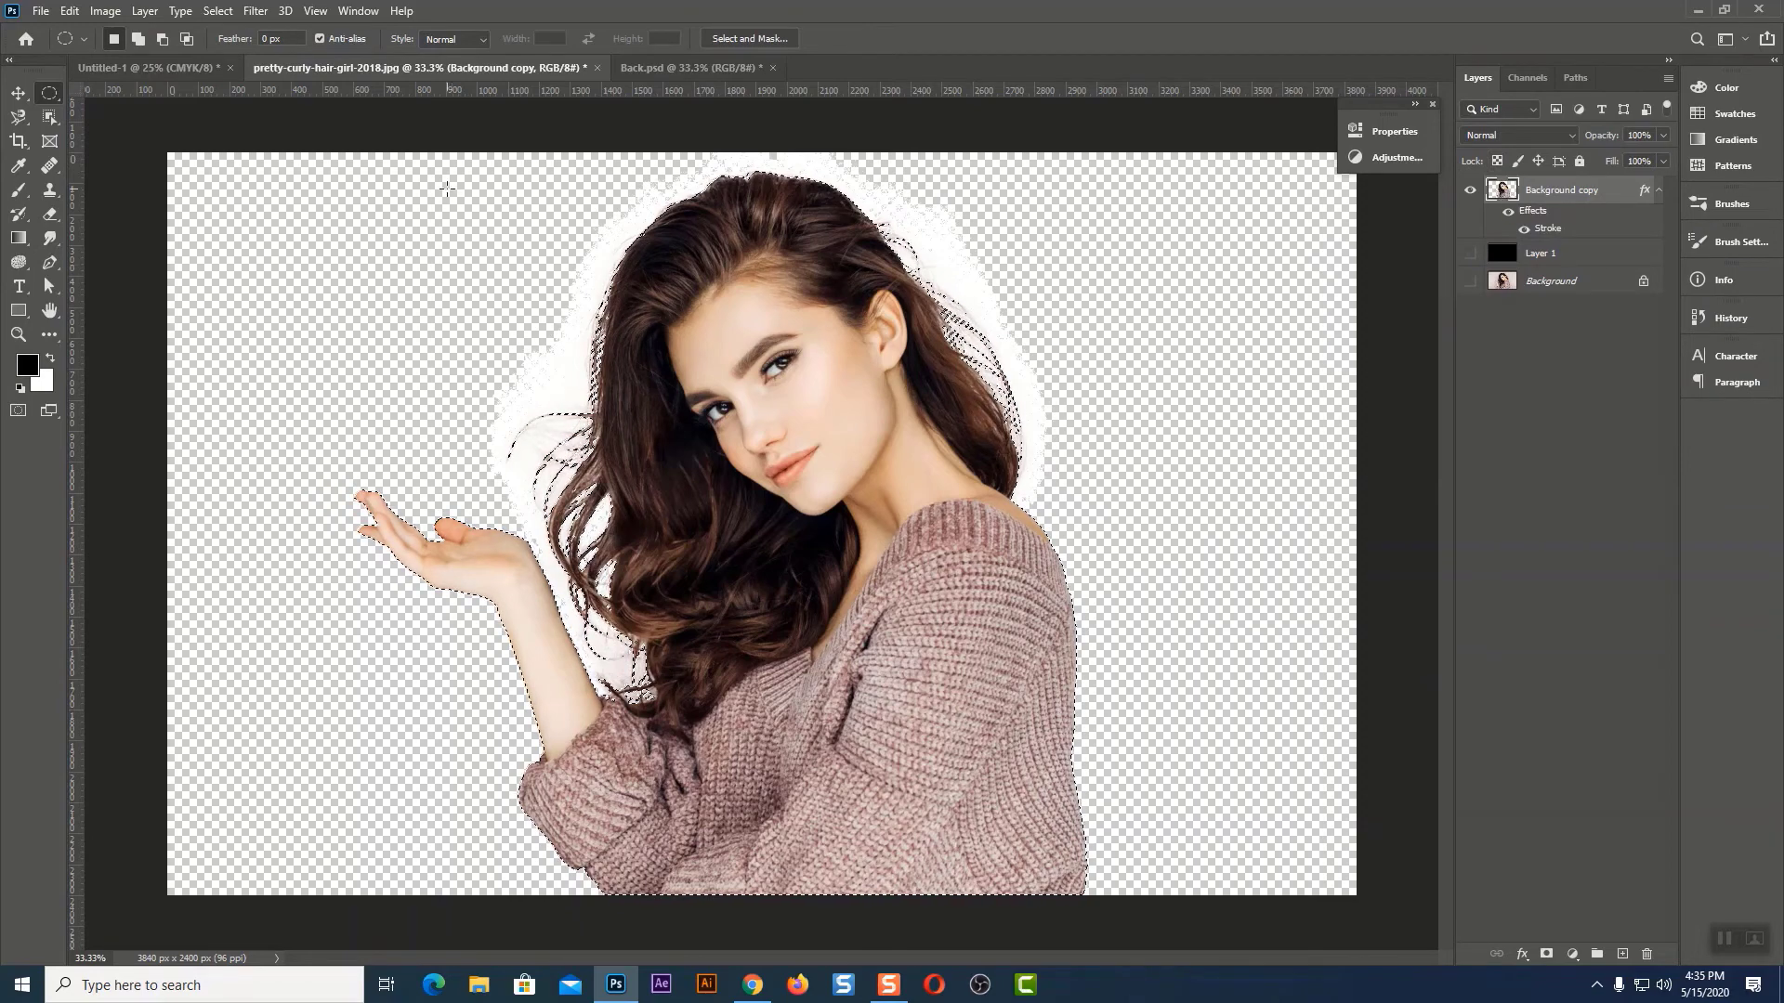
left_click(229, 11)
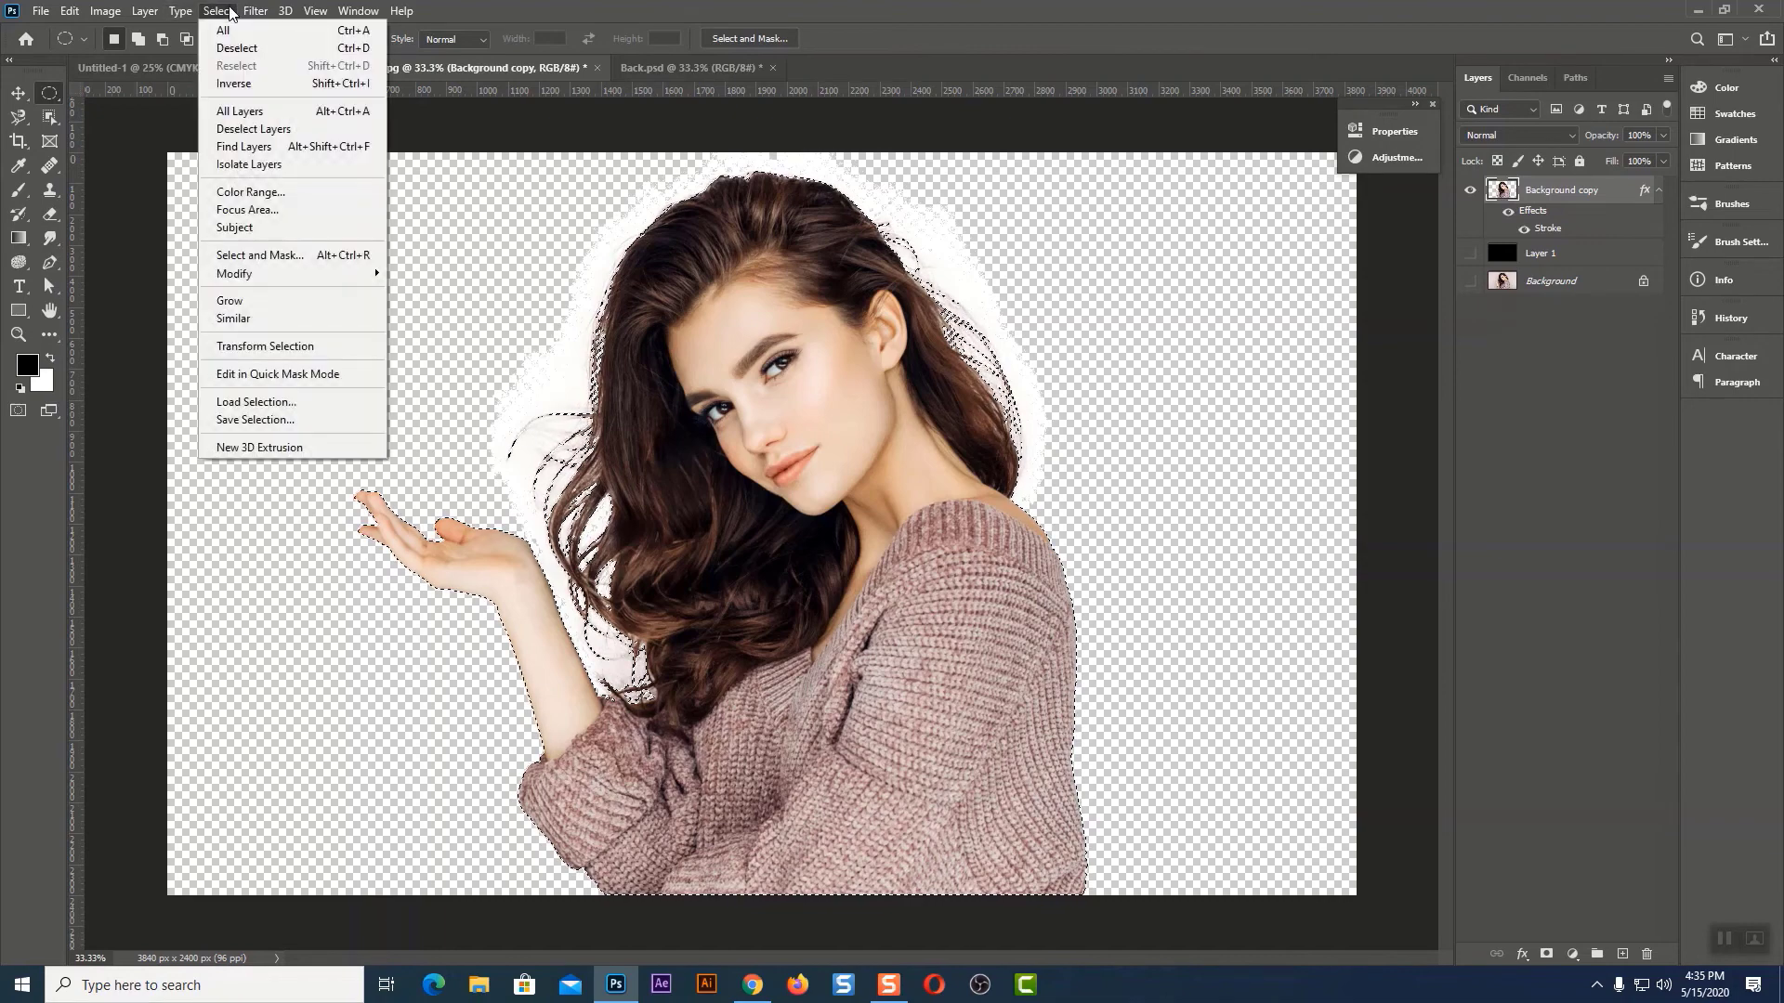
left_click(231, 82)
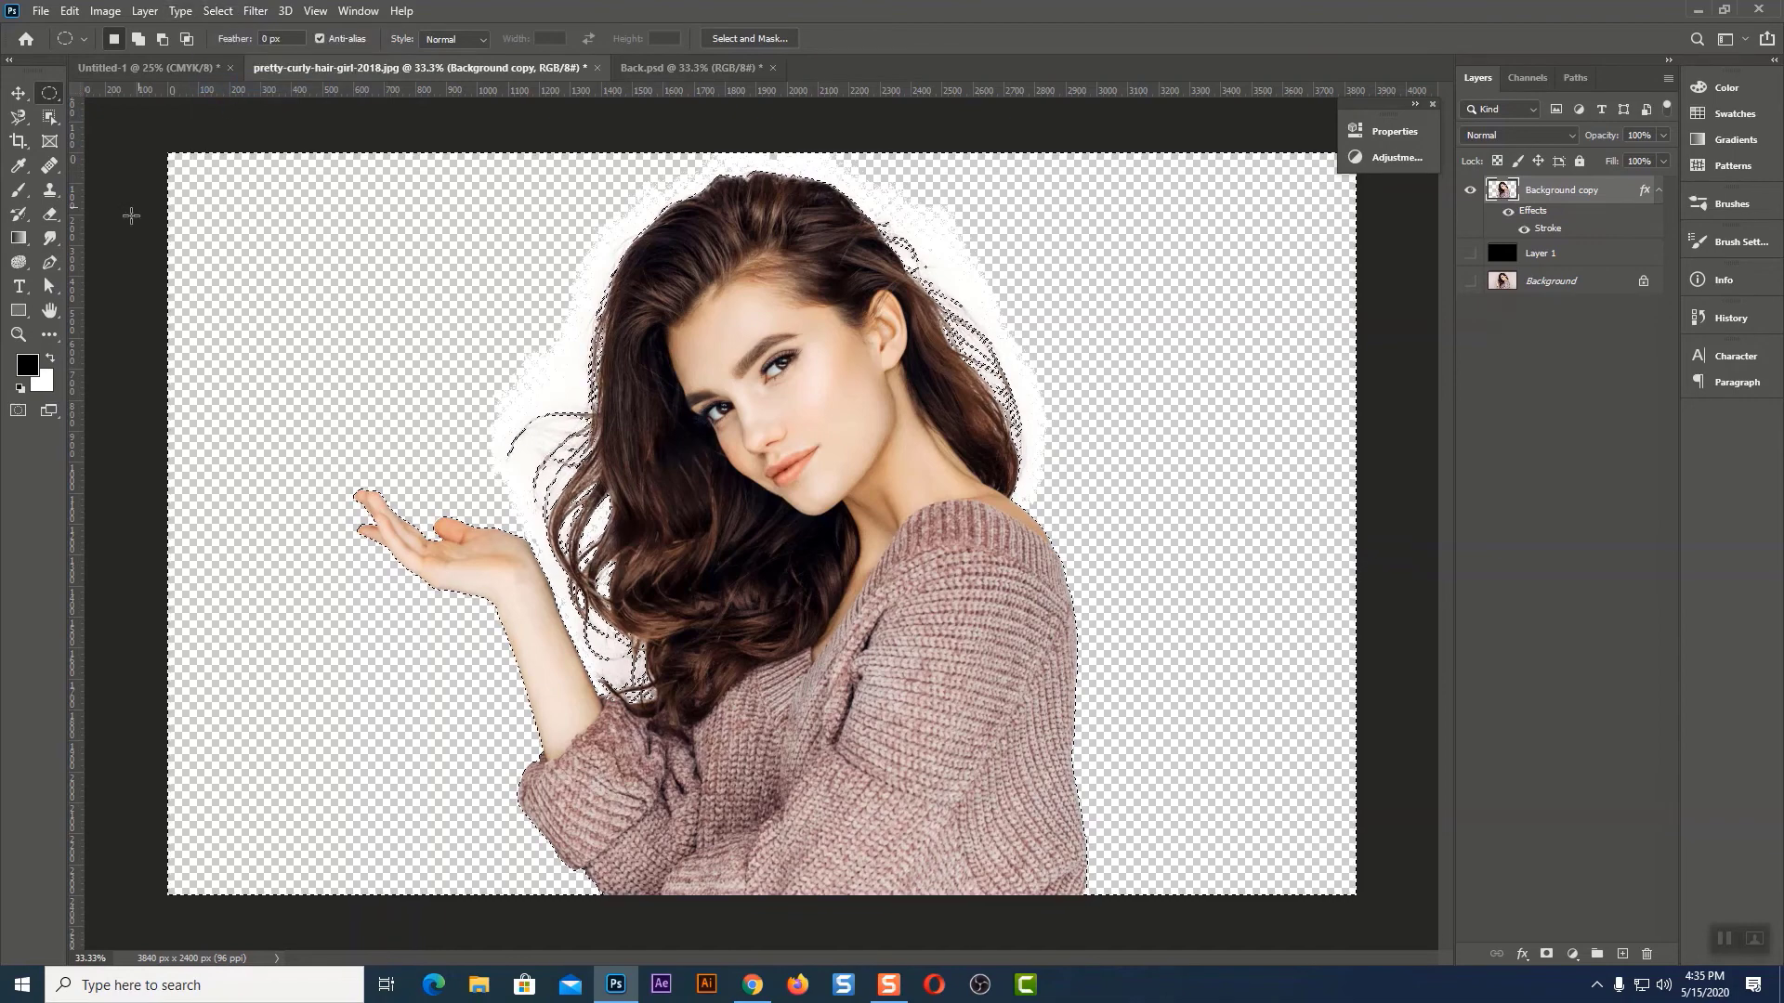
Switch to the plain Eraser Tool and enlarge its brush to 125
right_click(51, 223)
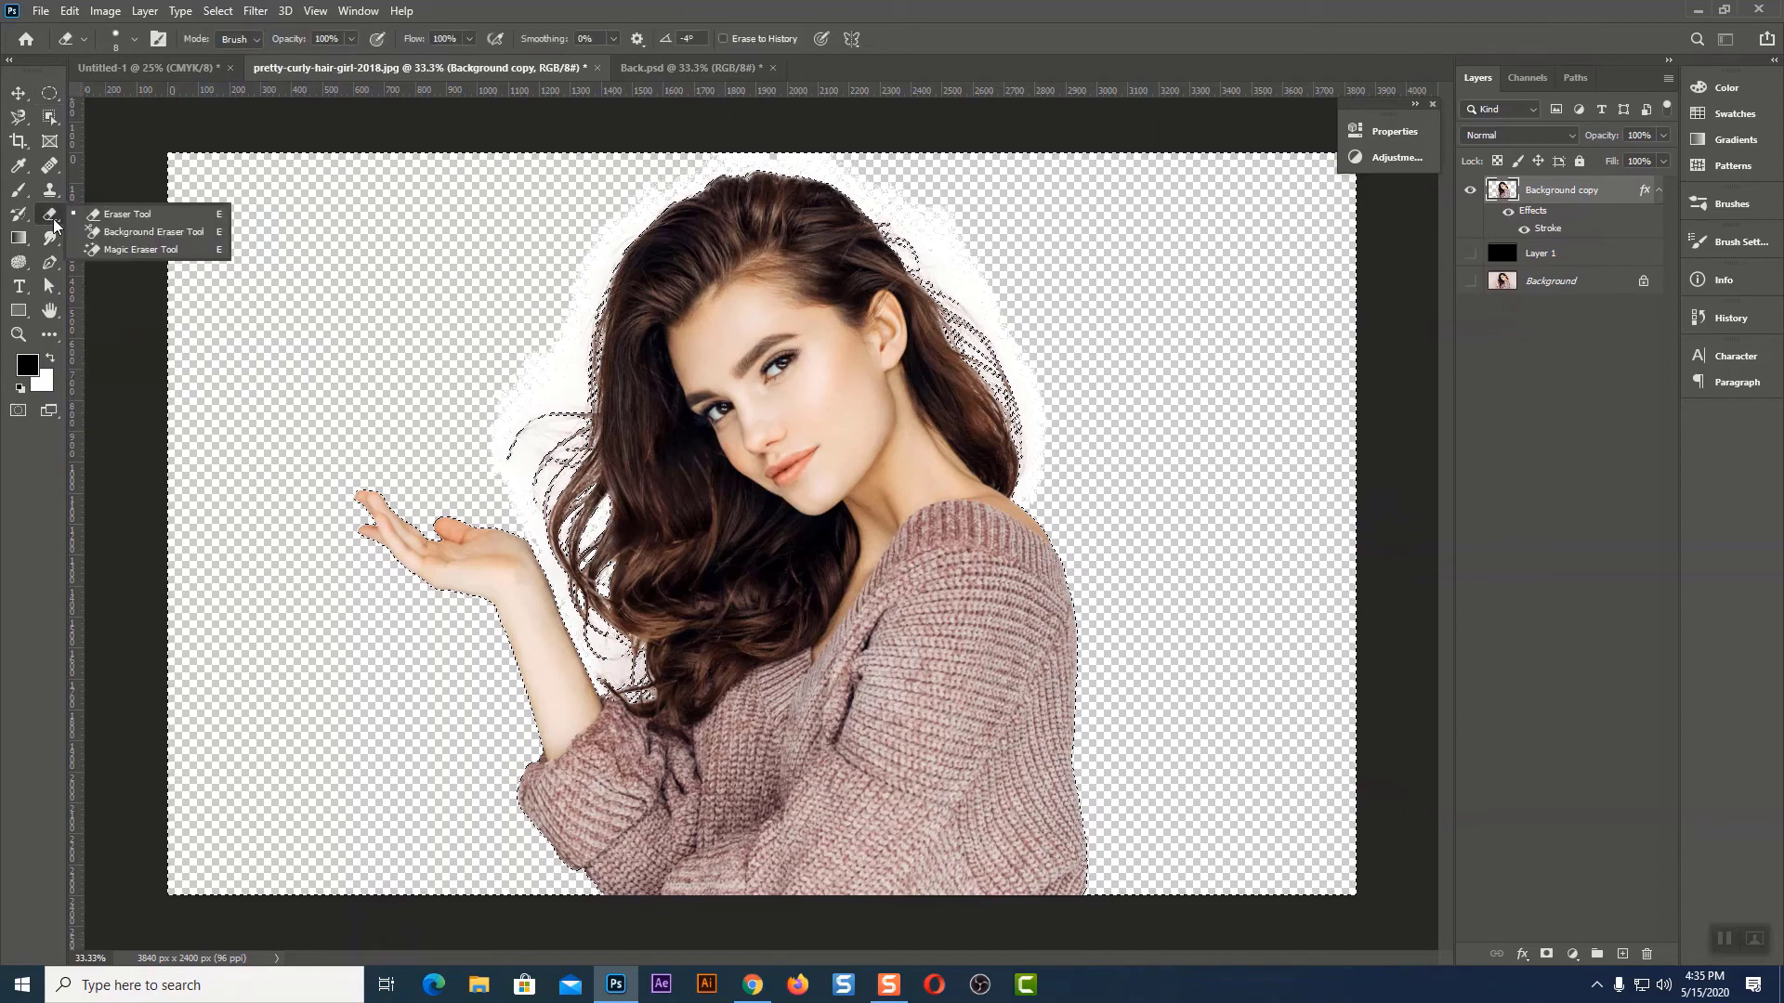
left_click(131, 216)
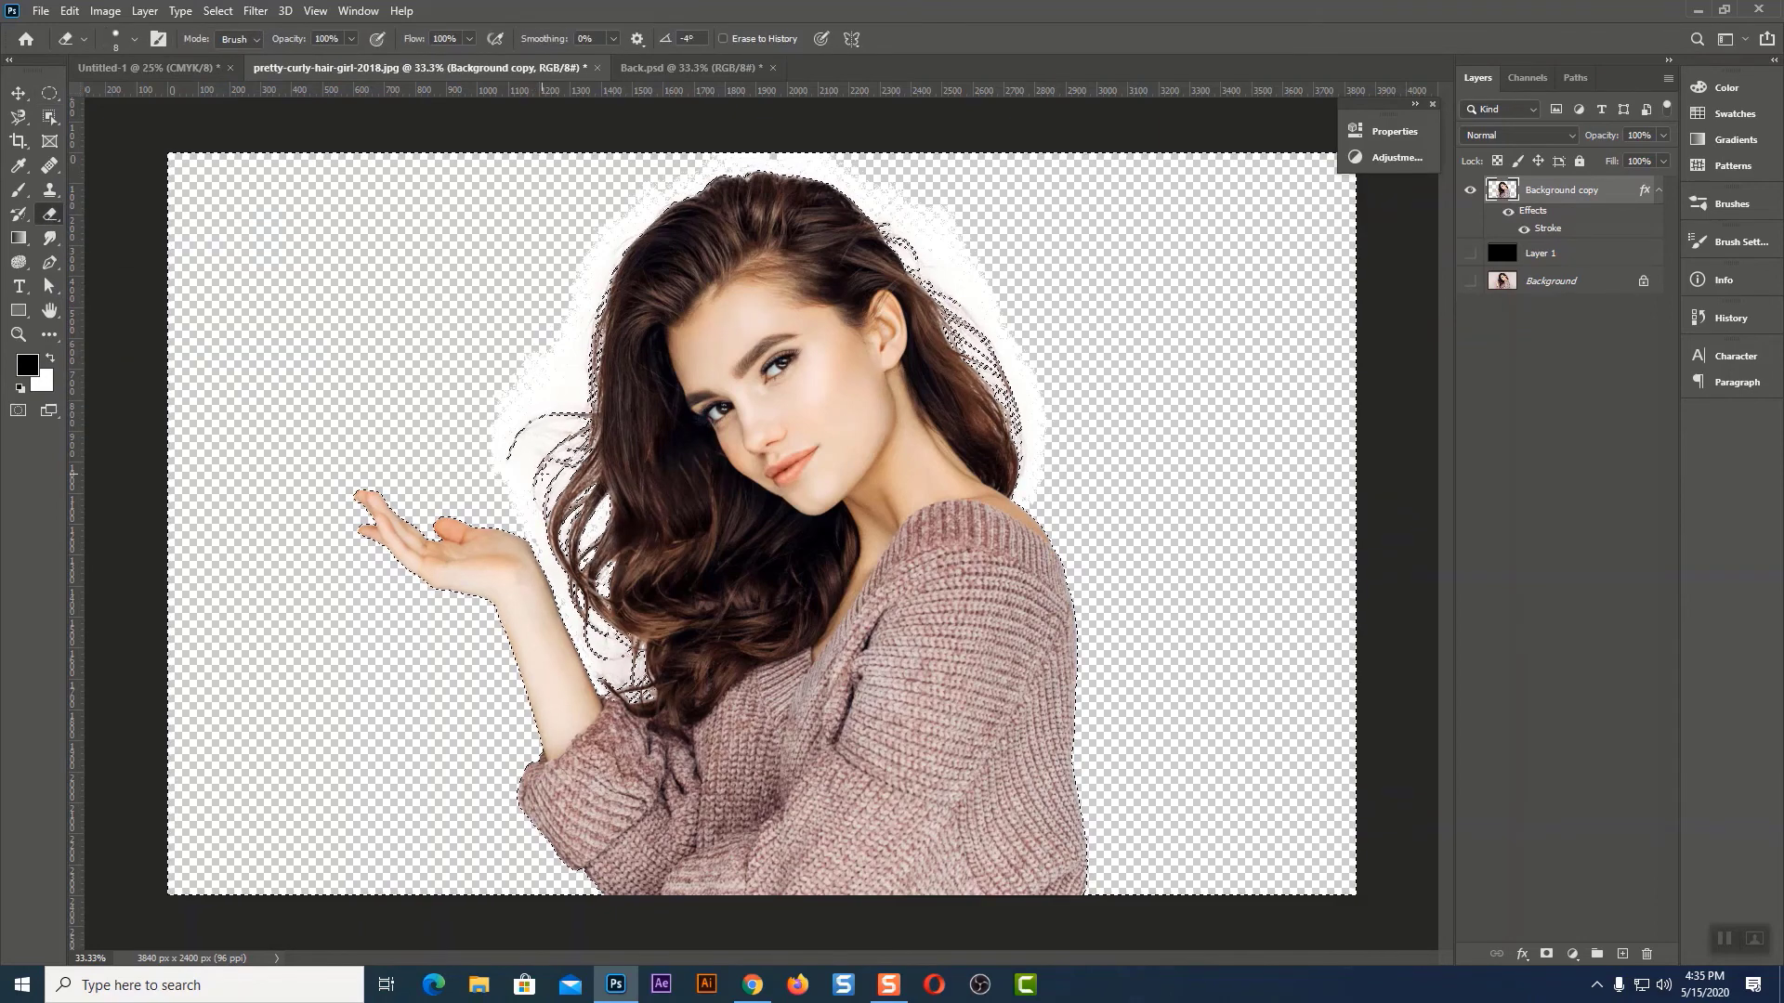
key("bracketright")
key("bracketright")
key("bracketright")
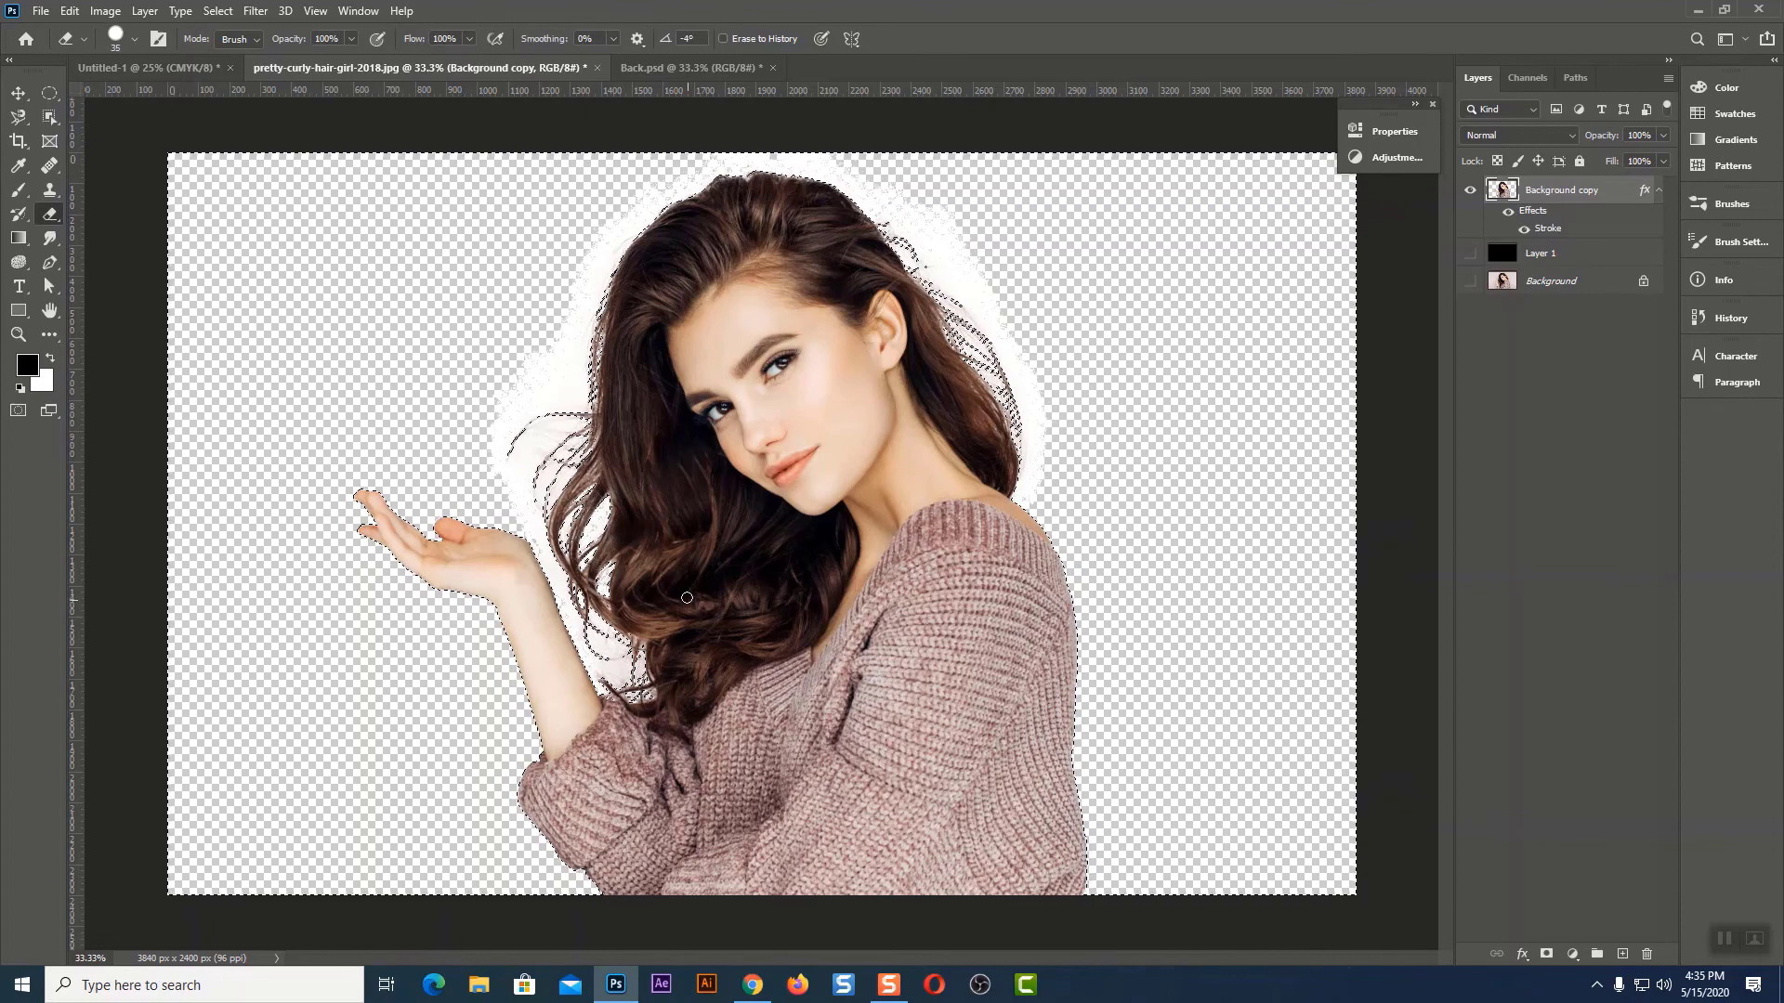
key("bracketright")
key("bracketright")
key("bracketright")
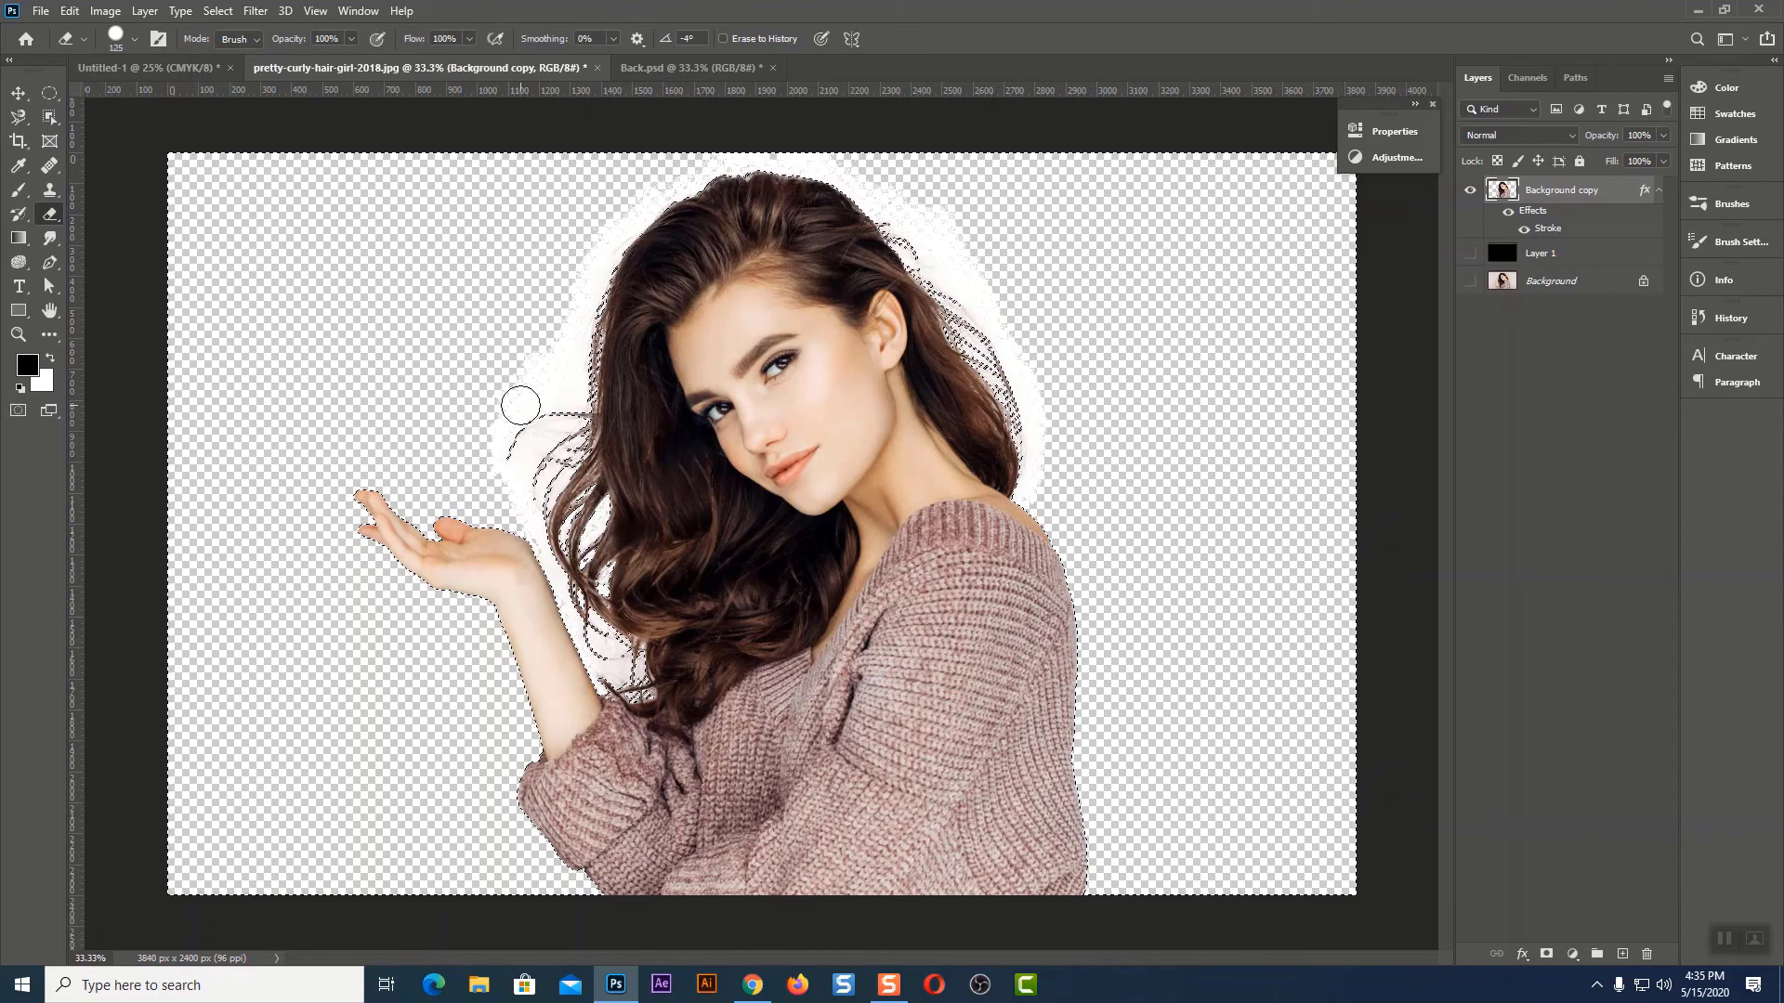
Erase the white halo left of the hair and delete the rest outside the selection
left_click_drag(581, 385, 584, 362)
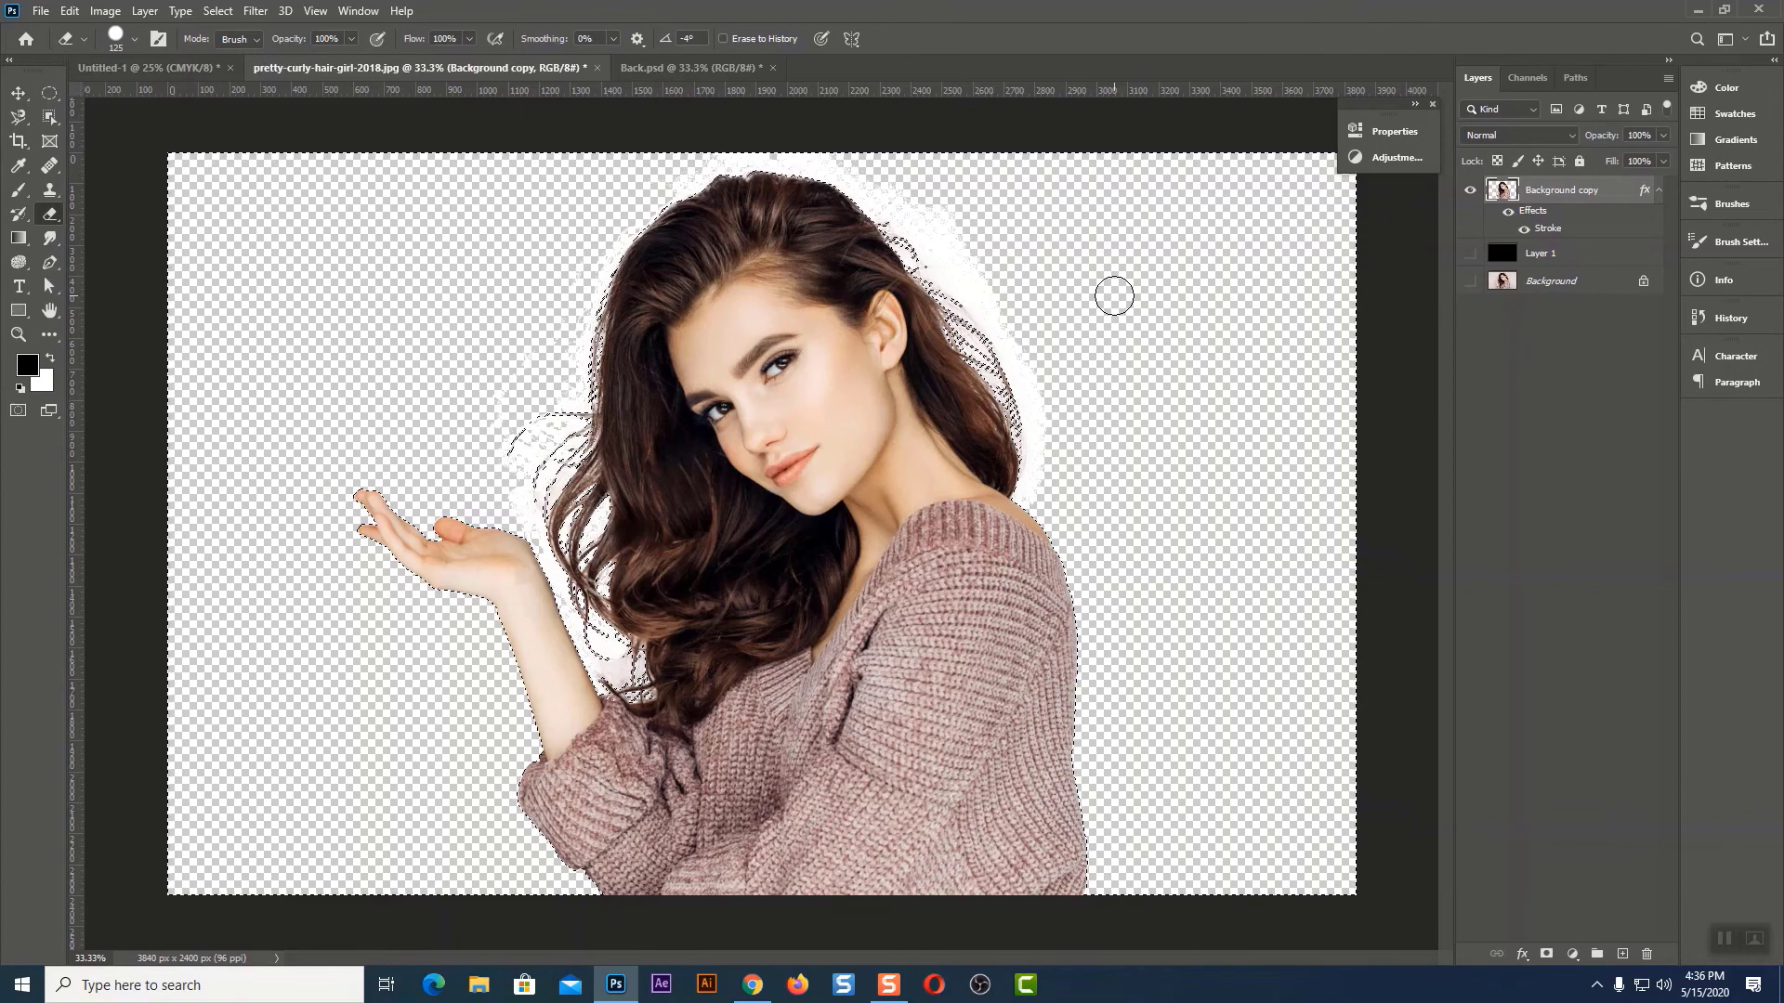
key("Delete")
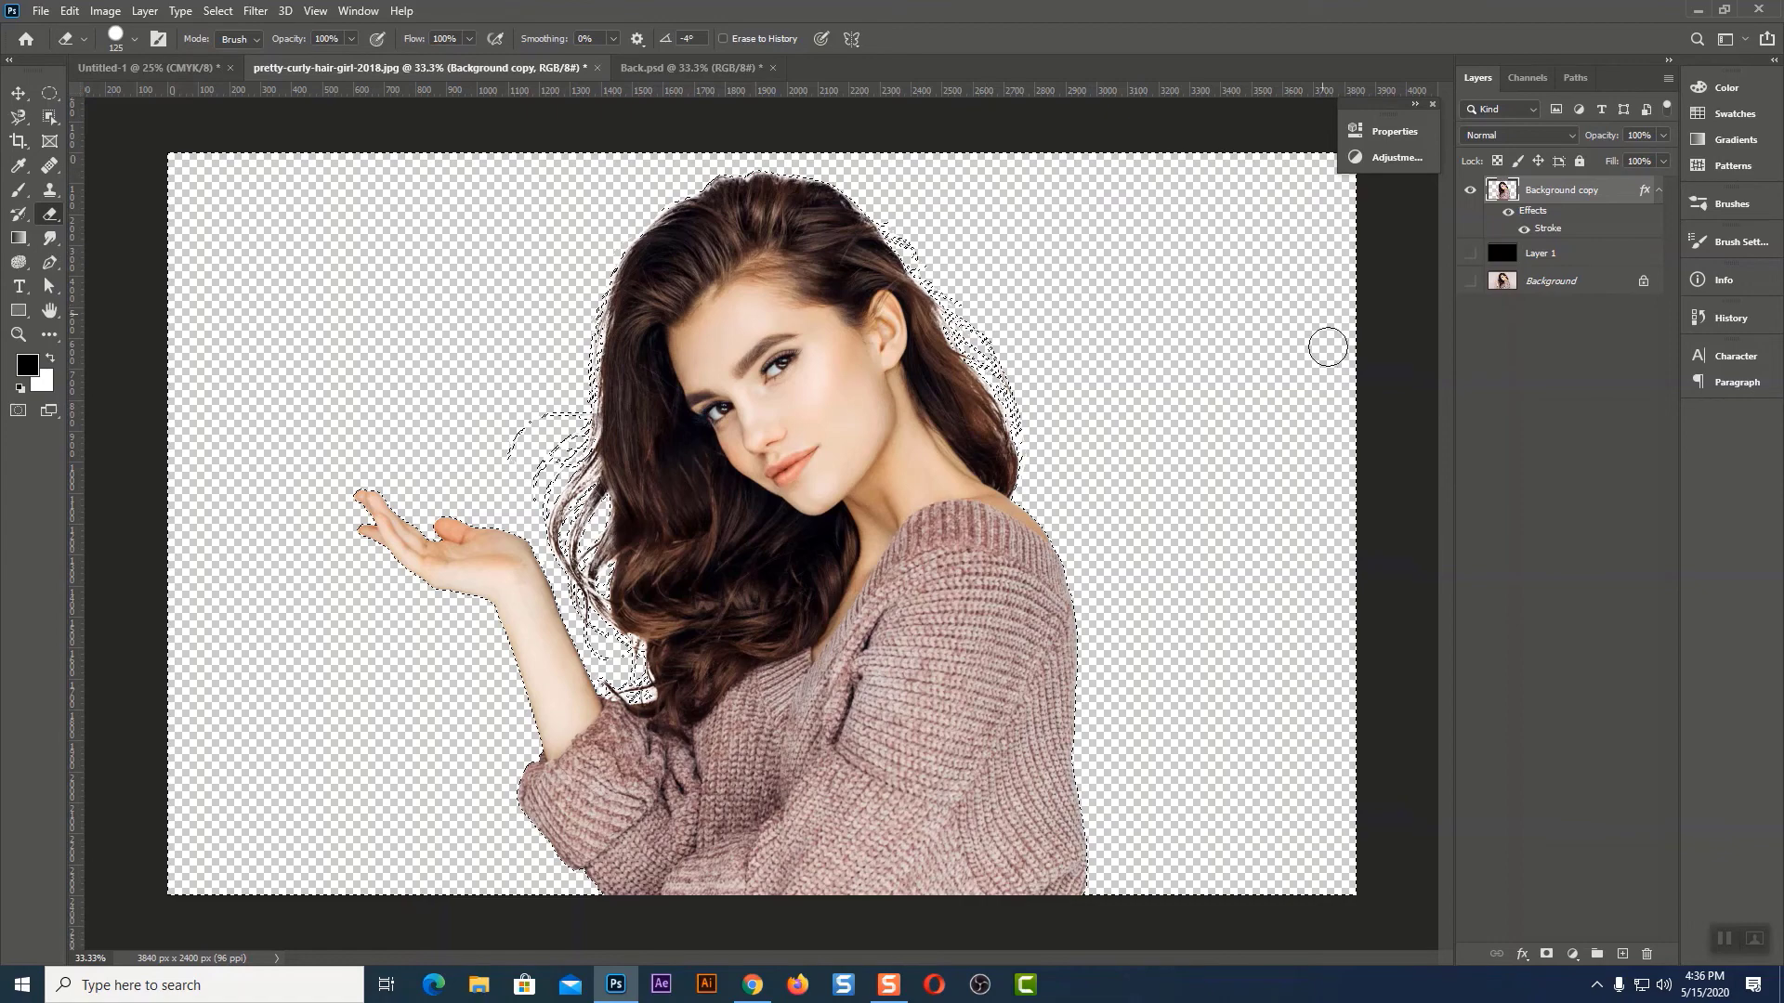
Invert the selection back to the woman and copy her from the original Background onto Layer 2
left_click(221, 11)
left_click(241, 82)
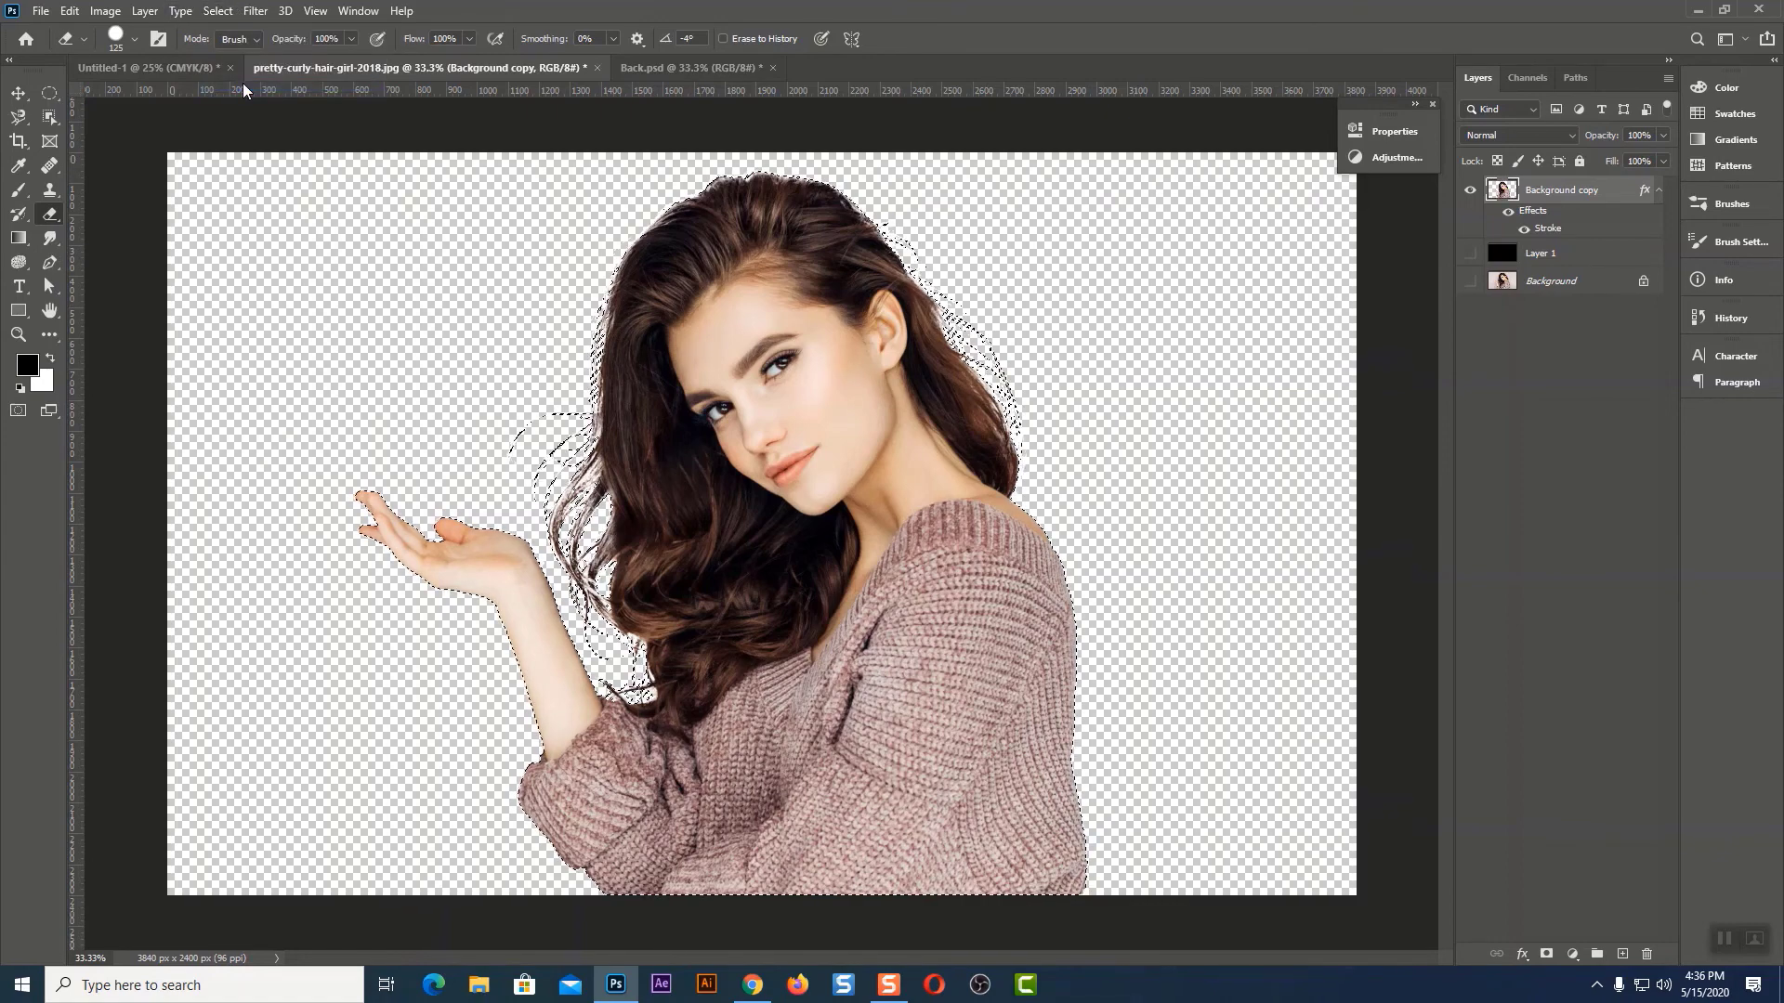
left_click(1471, 190)
left_click(1470, 282)
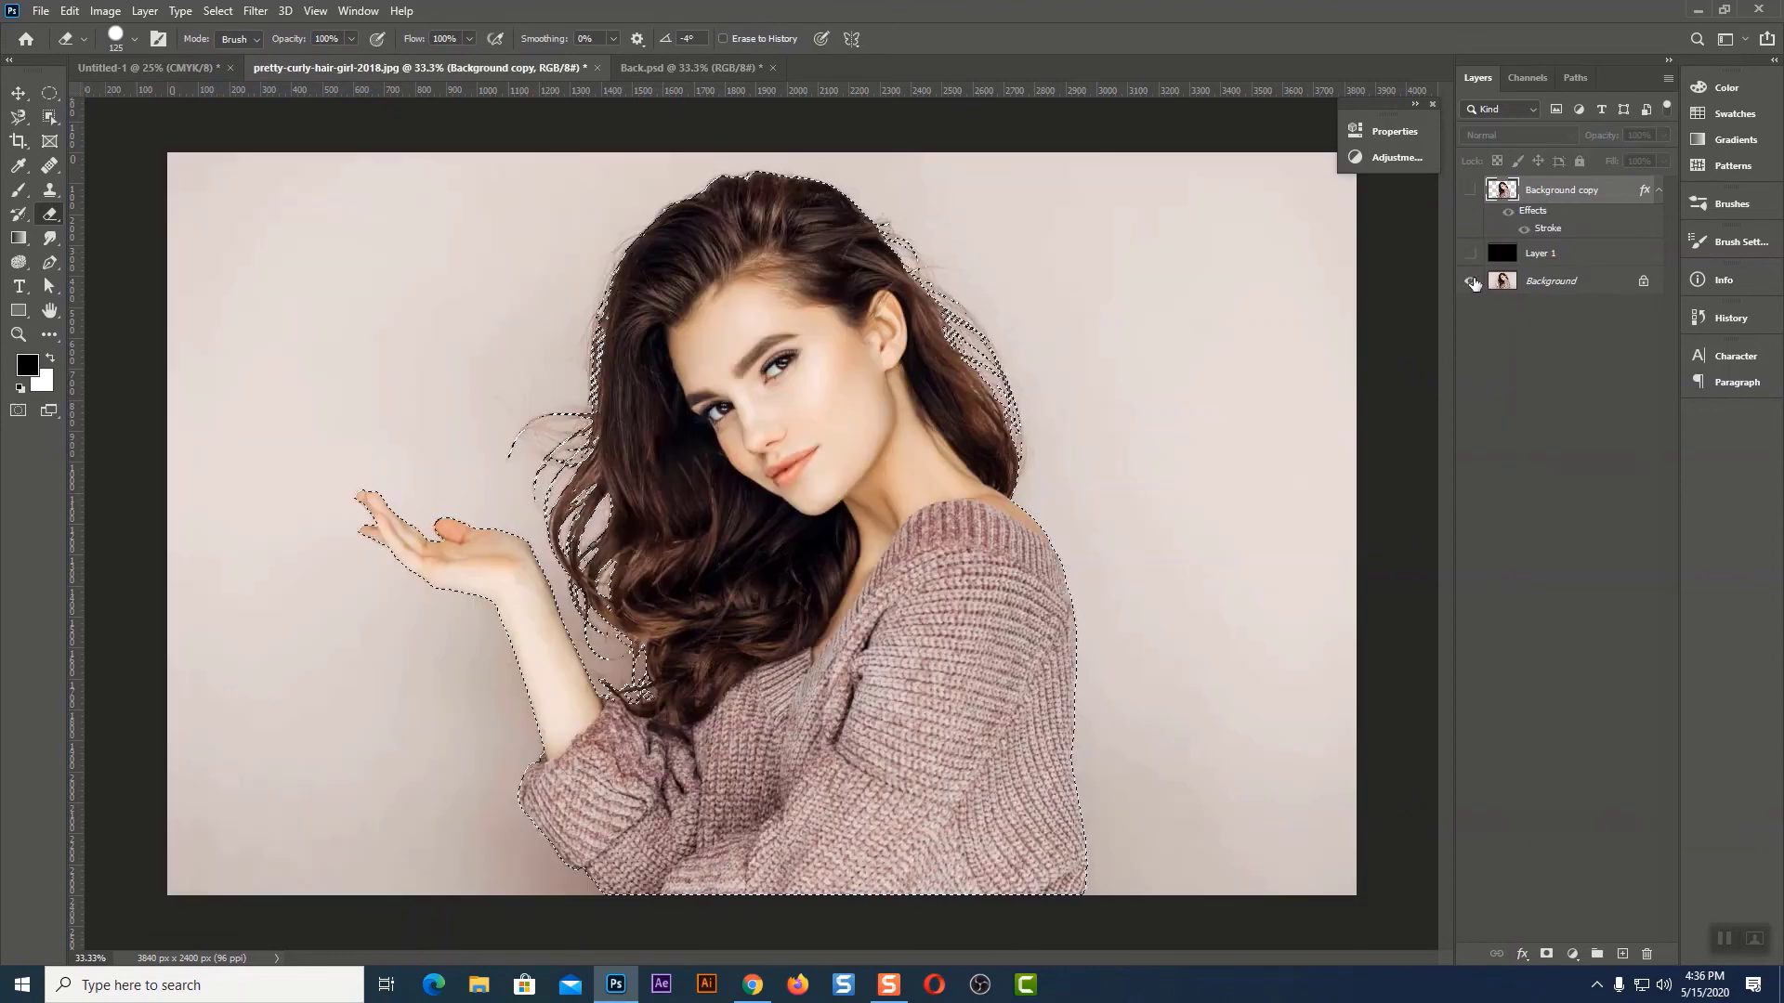
left_click(1552, 286)
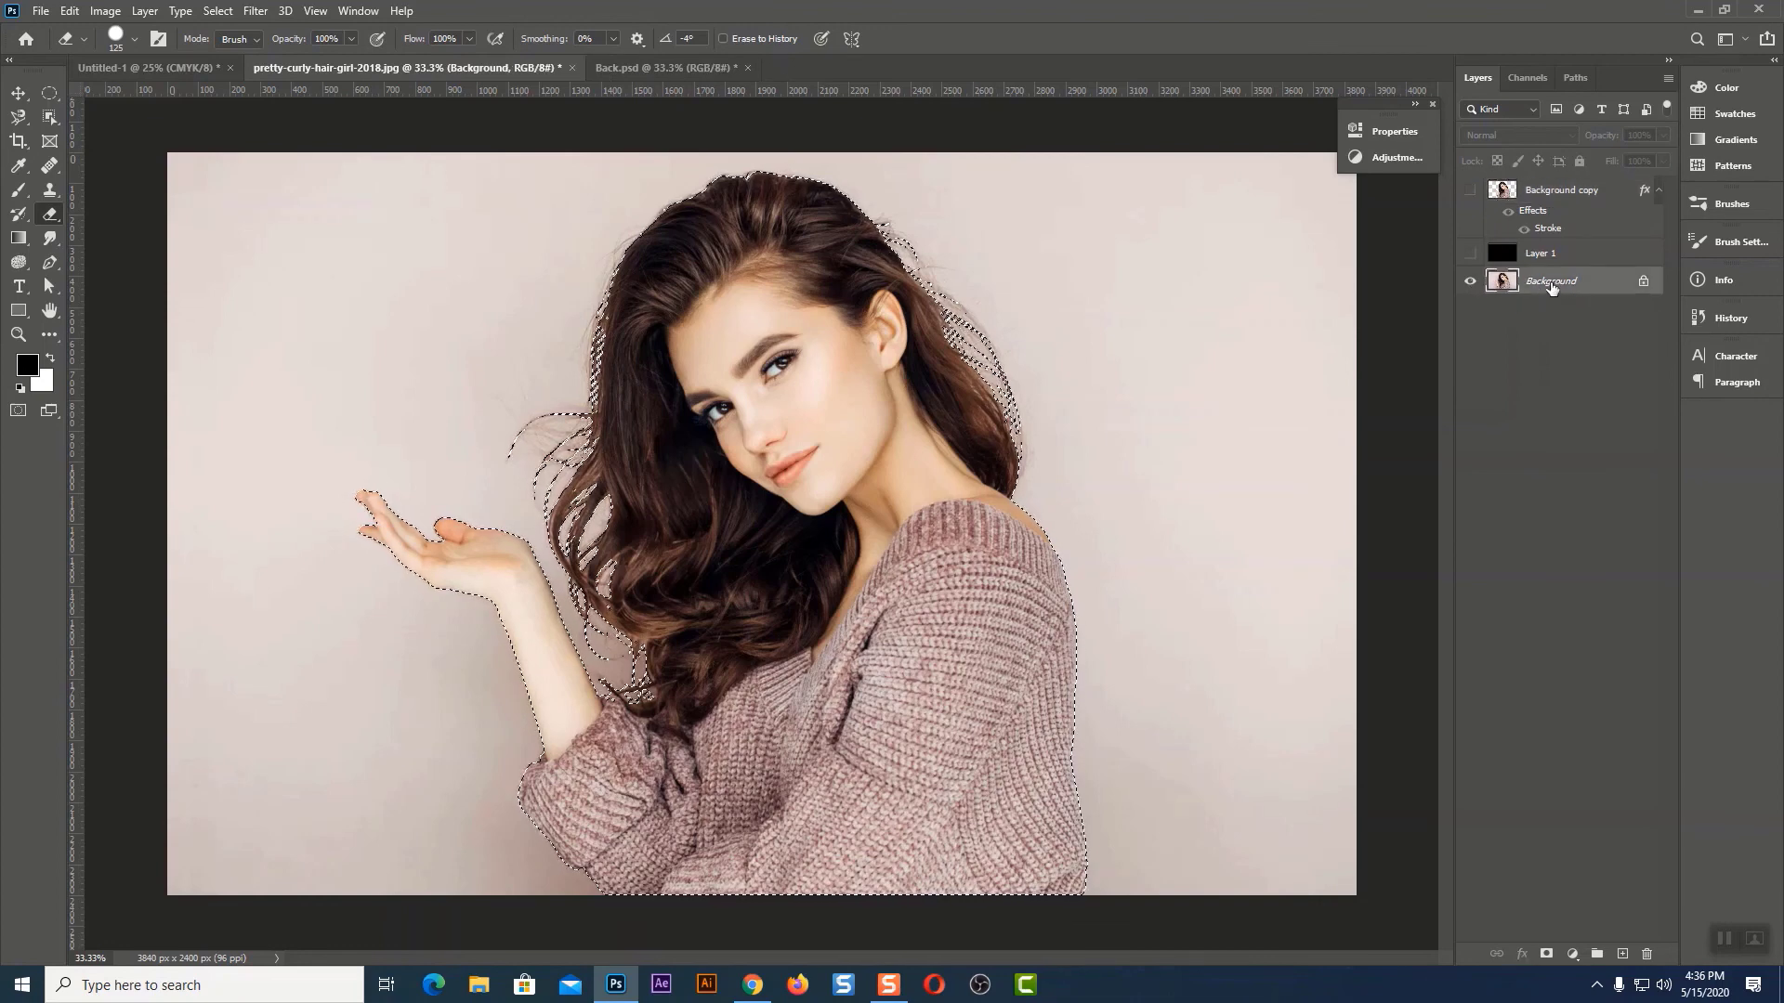
key("ctrl+j")
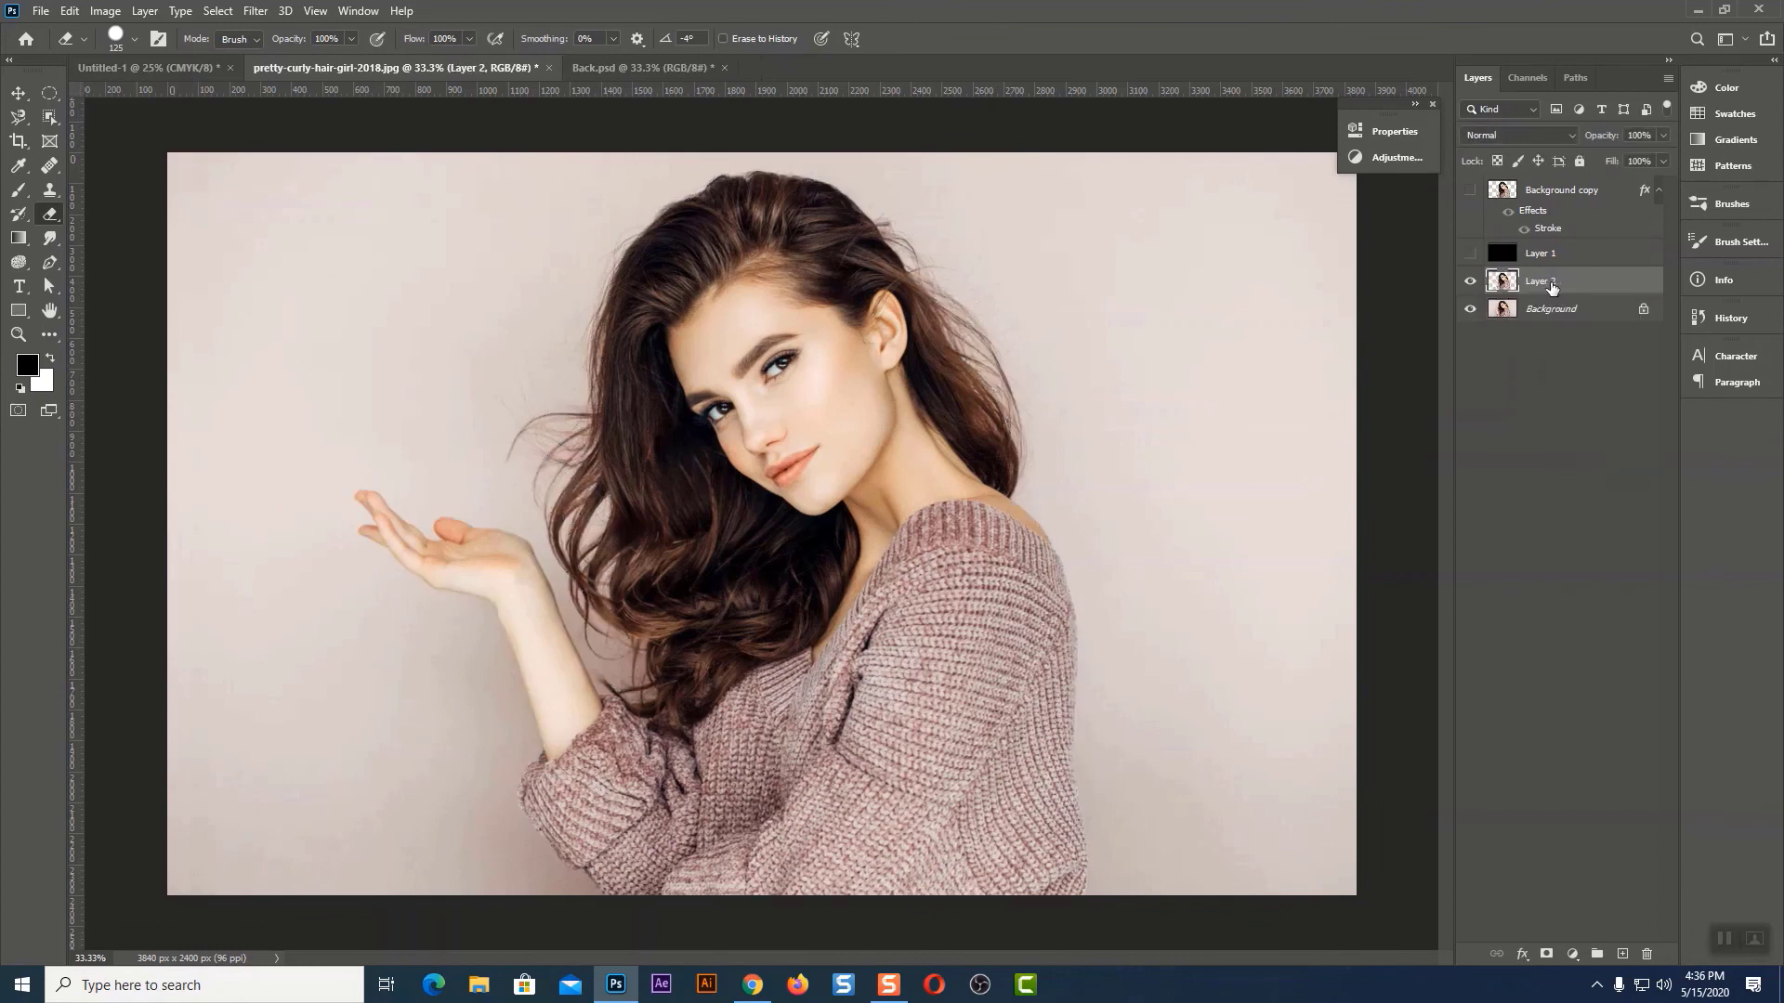
Hide Background, move the black Layer 1 beneath Layer 2, and make it visible
left_click(1470, 309)
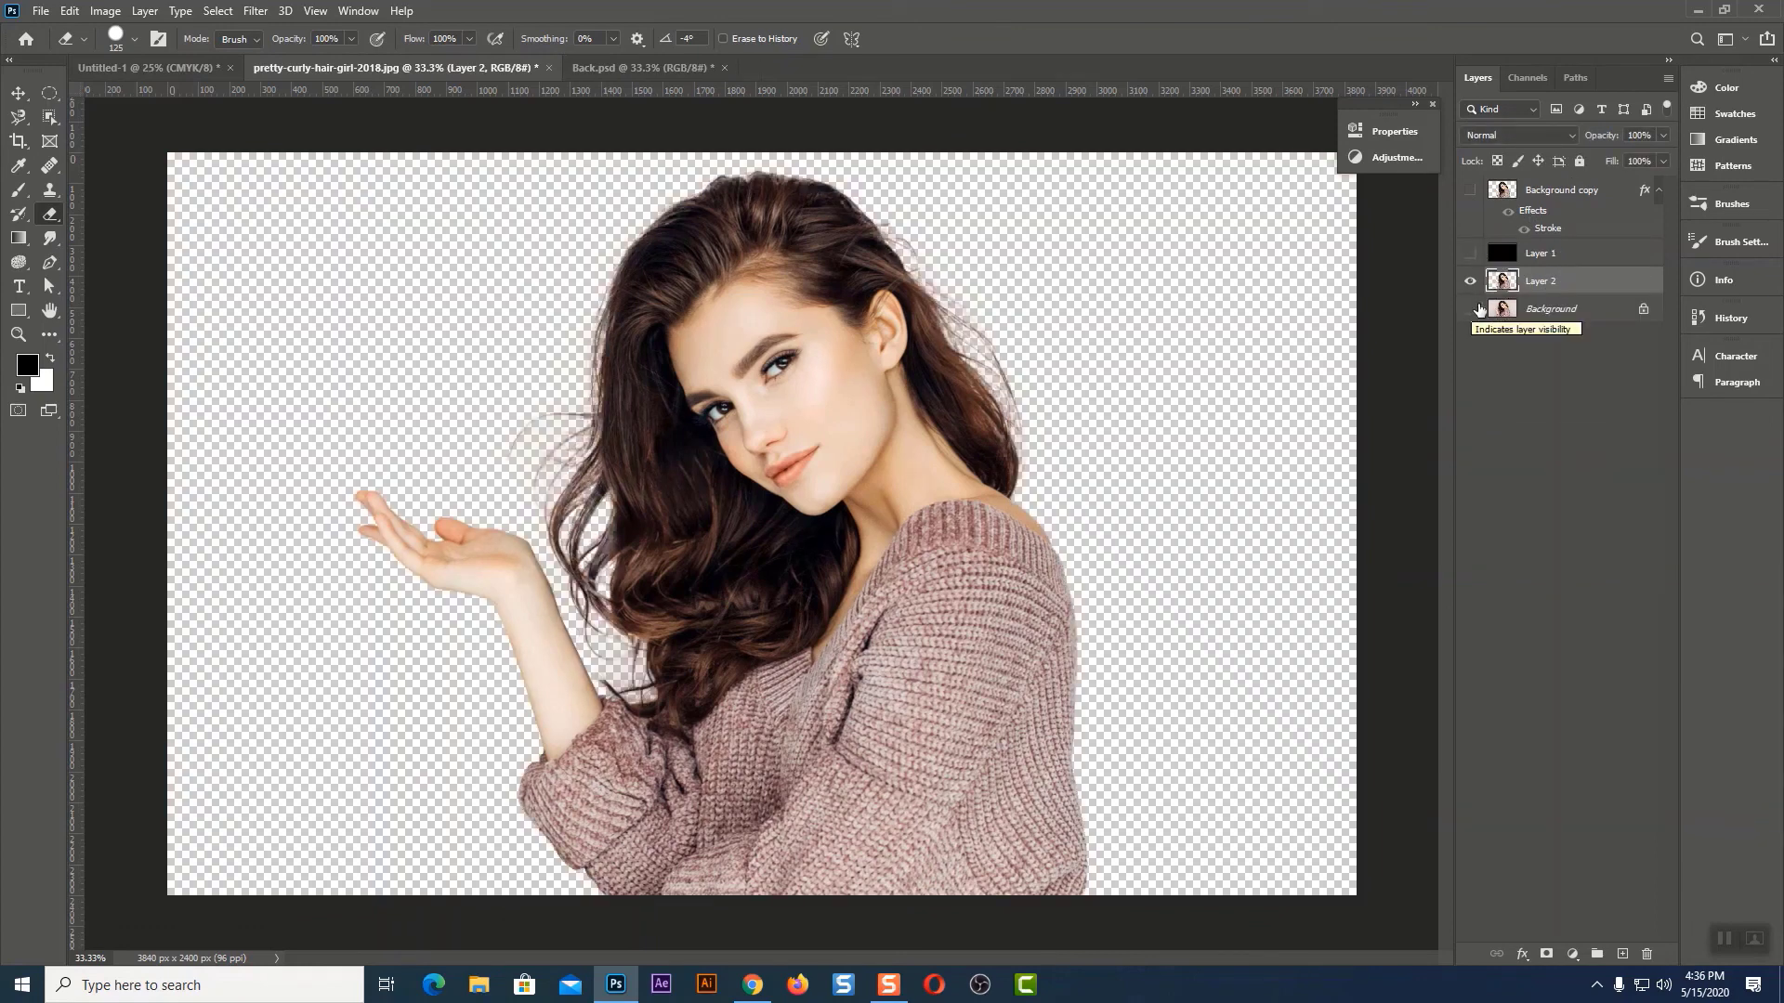
left_click(1537, 240)
double_click(1503, 259)
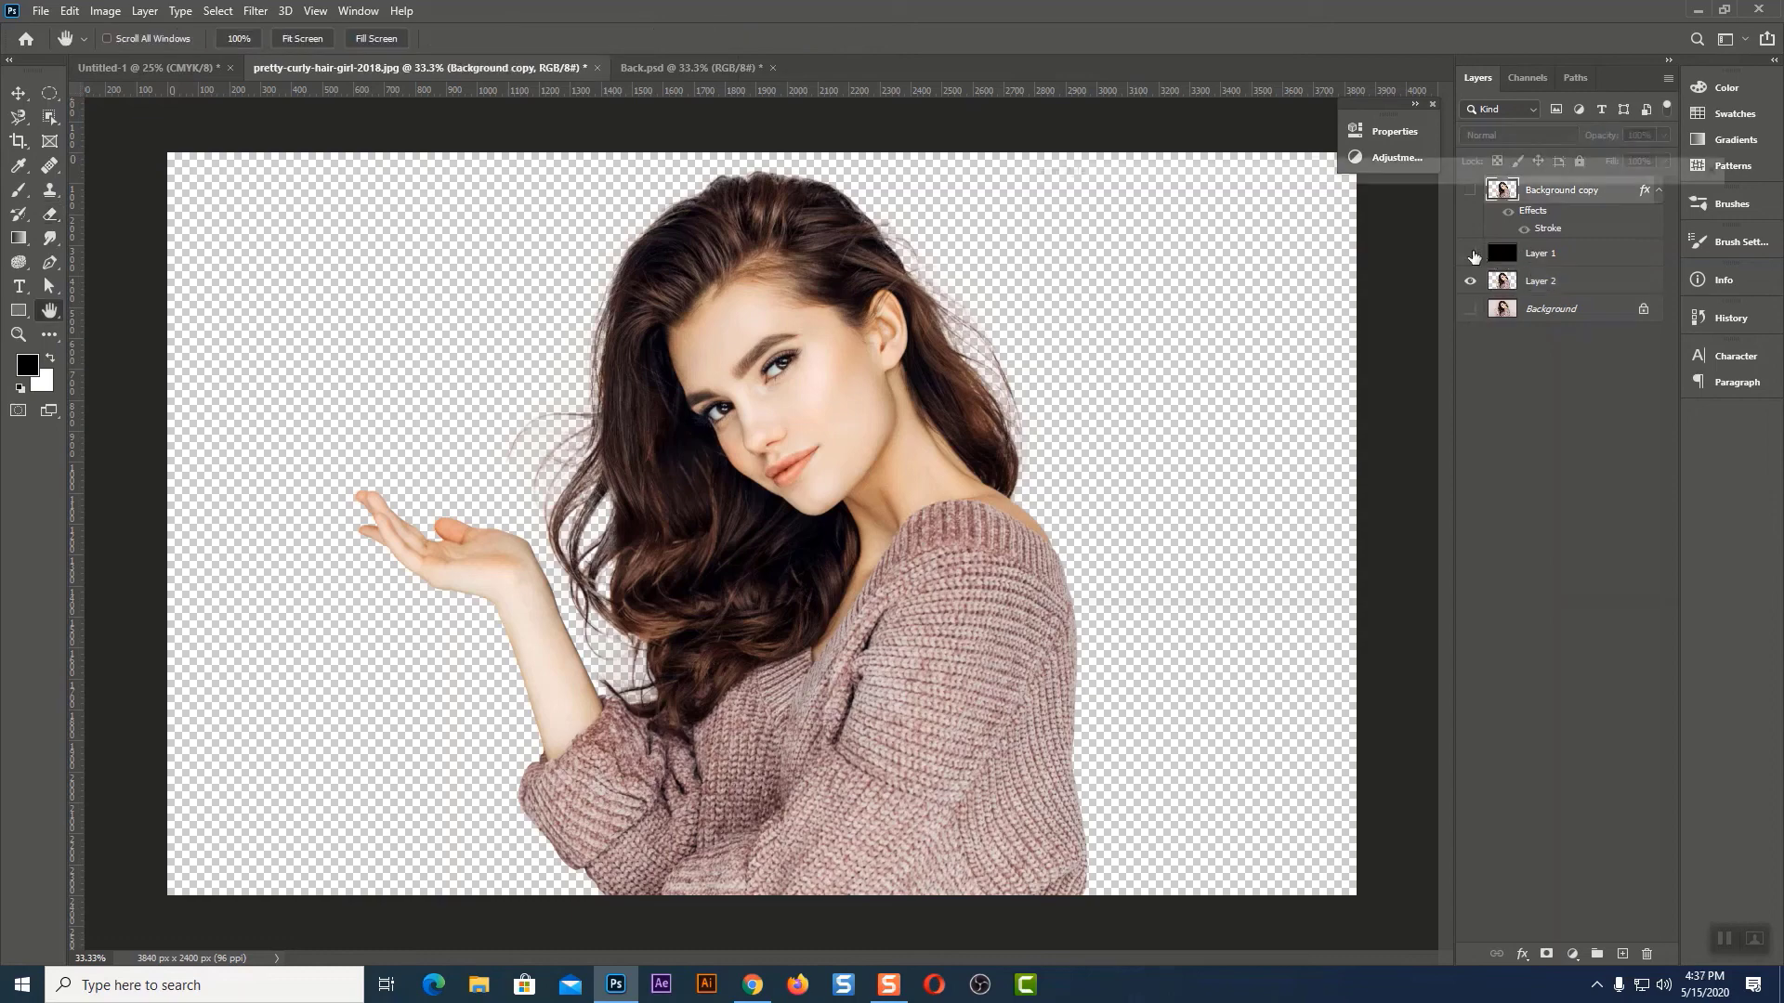
left_click(1671, 232)
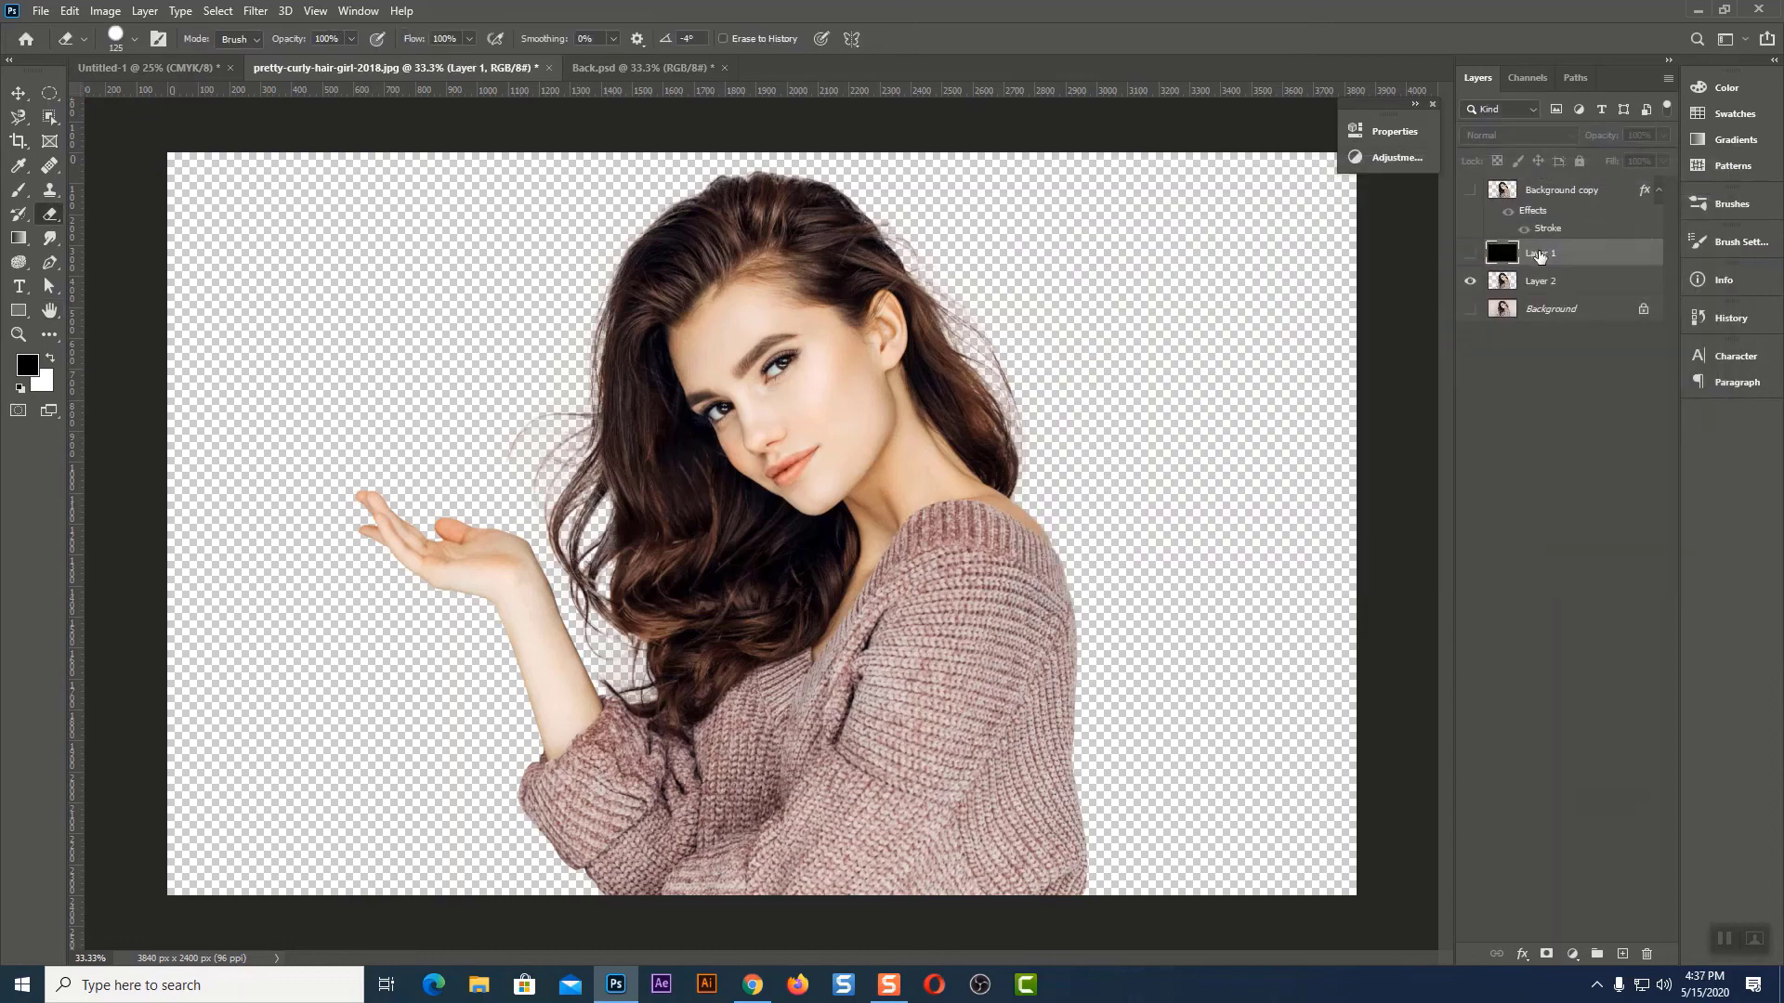
left_click_drag(1542, 254, 1523, 292)
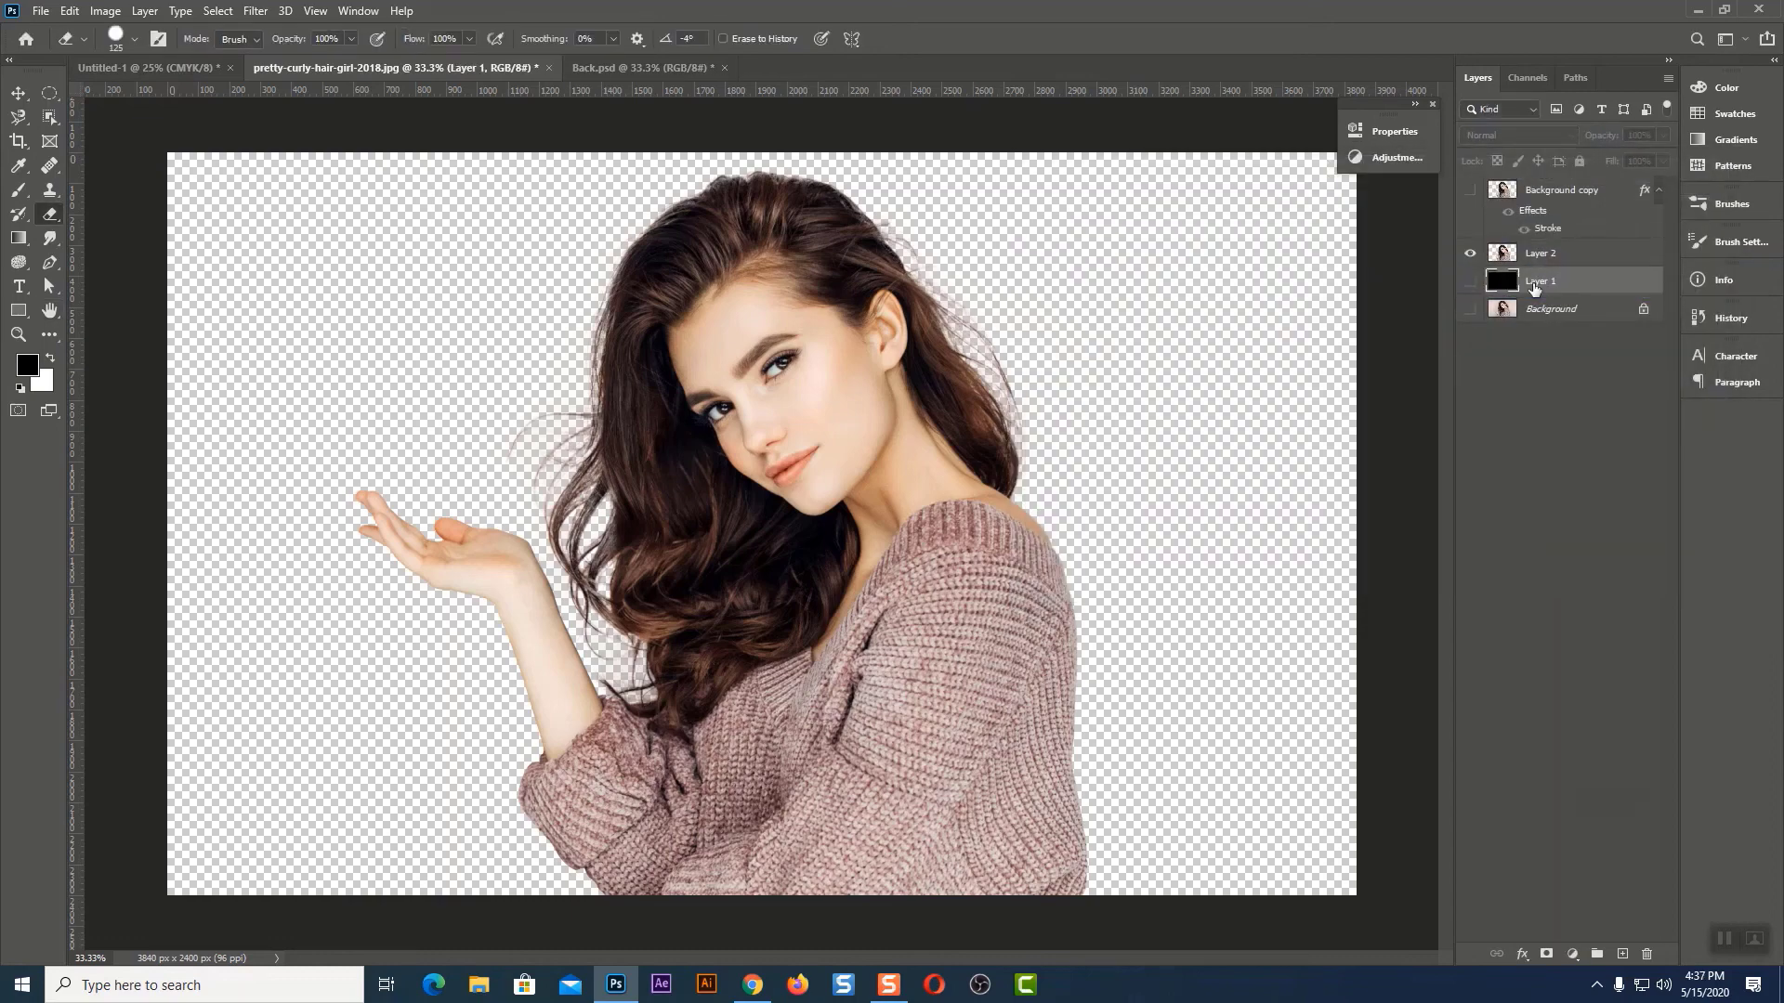
left_click(1470, 281)
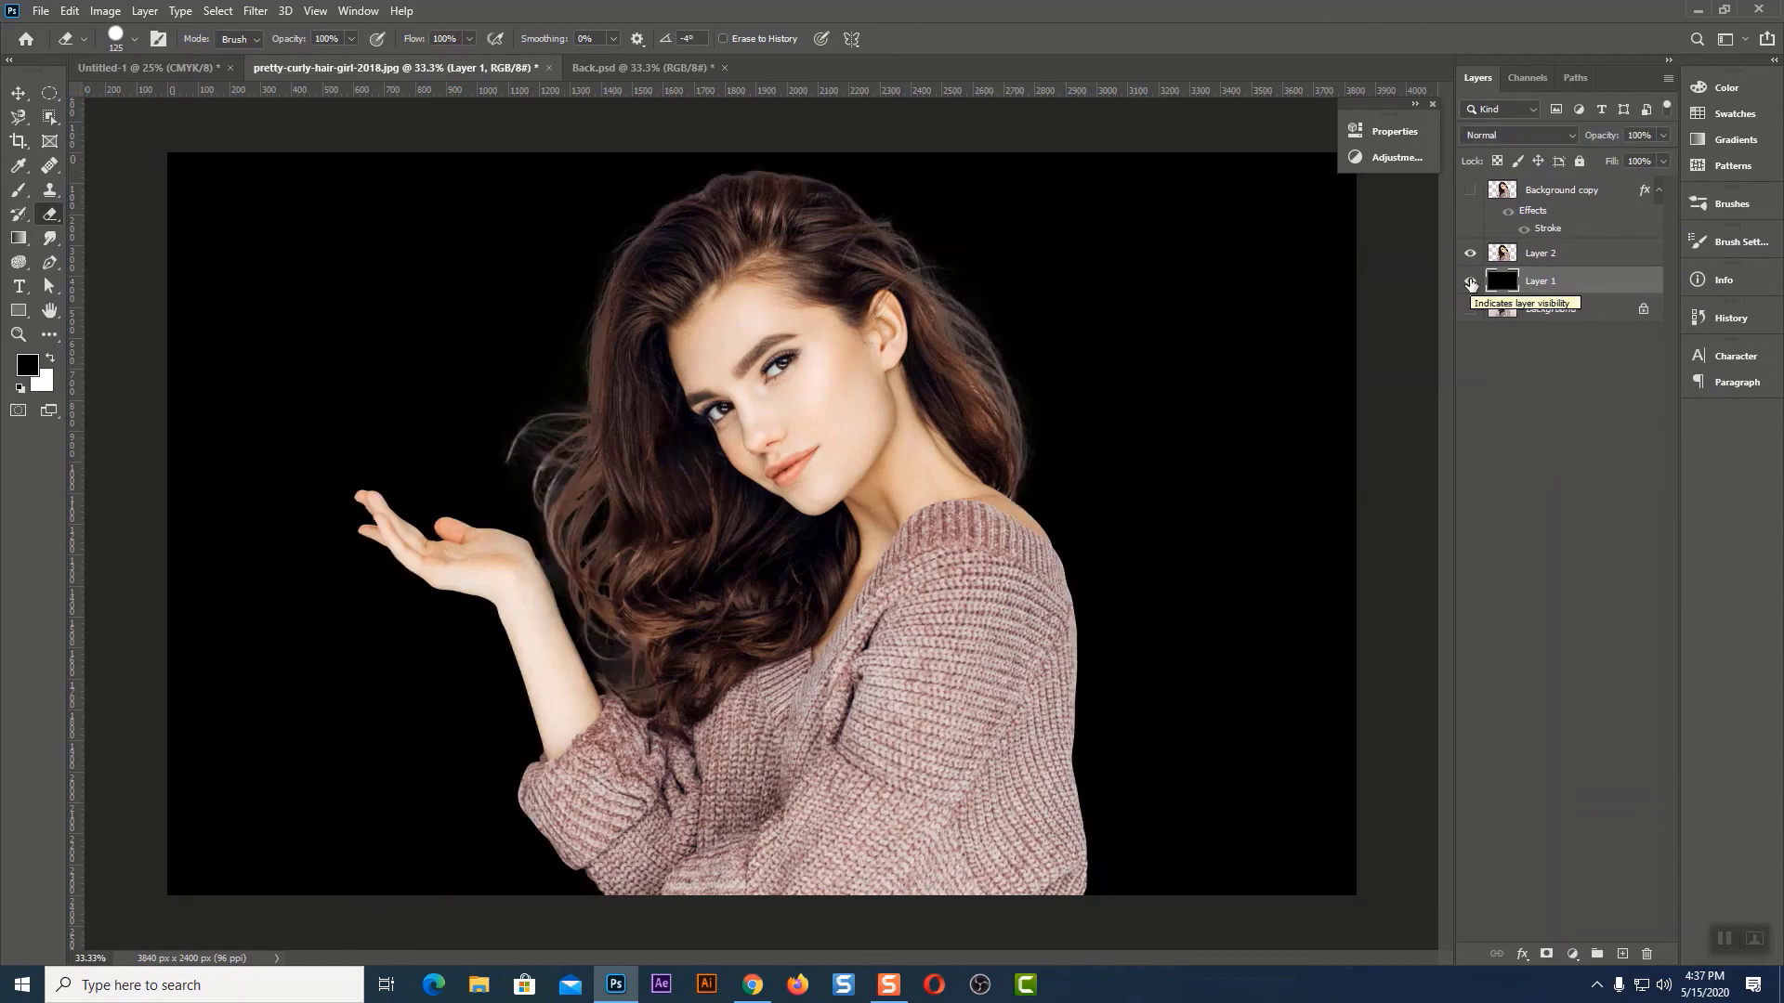